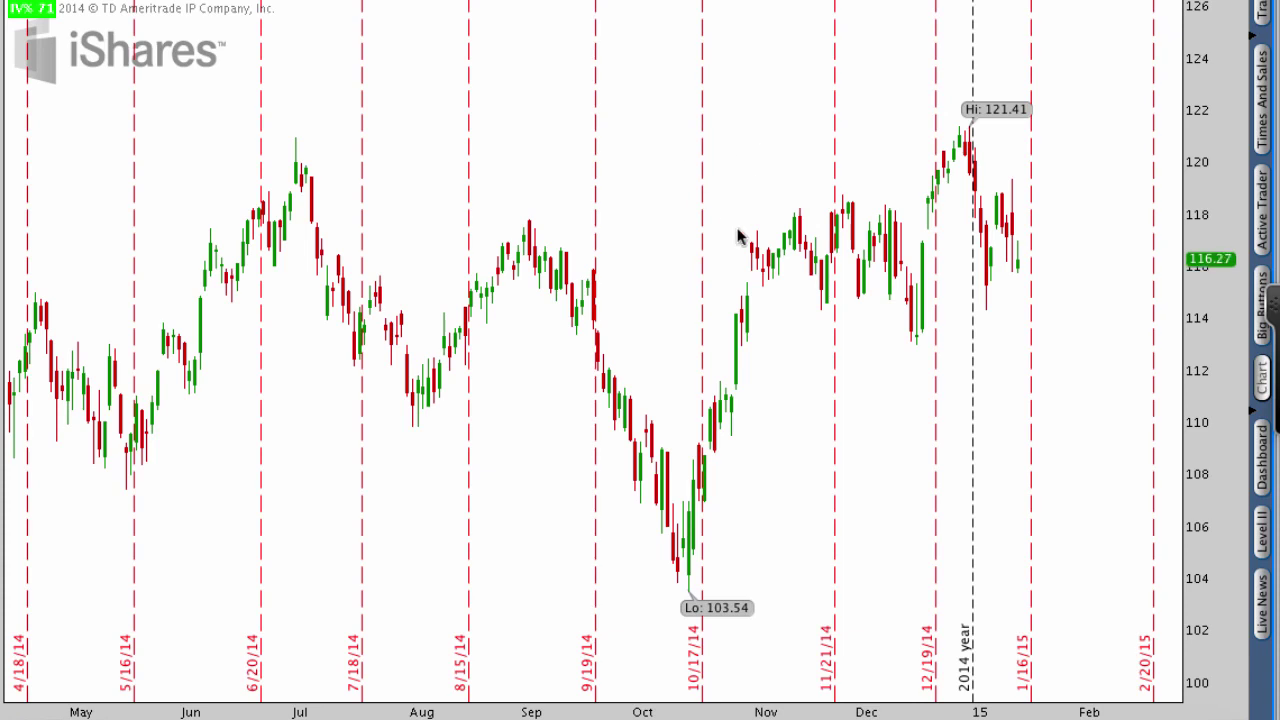
# Step: Sketch and clear a red line on the price chart, then bring up the studies editor
pyautogui.moveTo(480, 183); pyautogui.dragTo(95, 2)
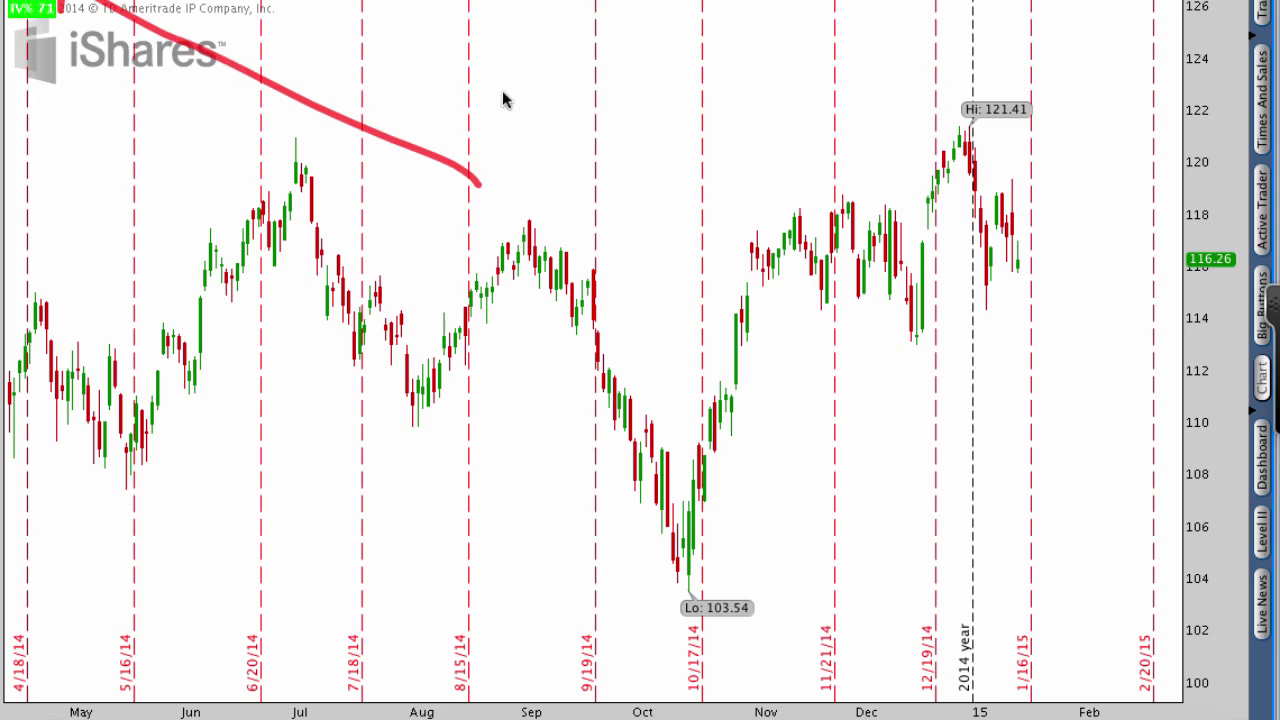
pyautogui.press('Escape')
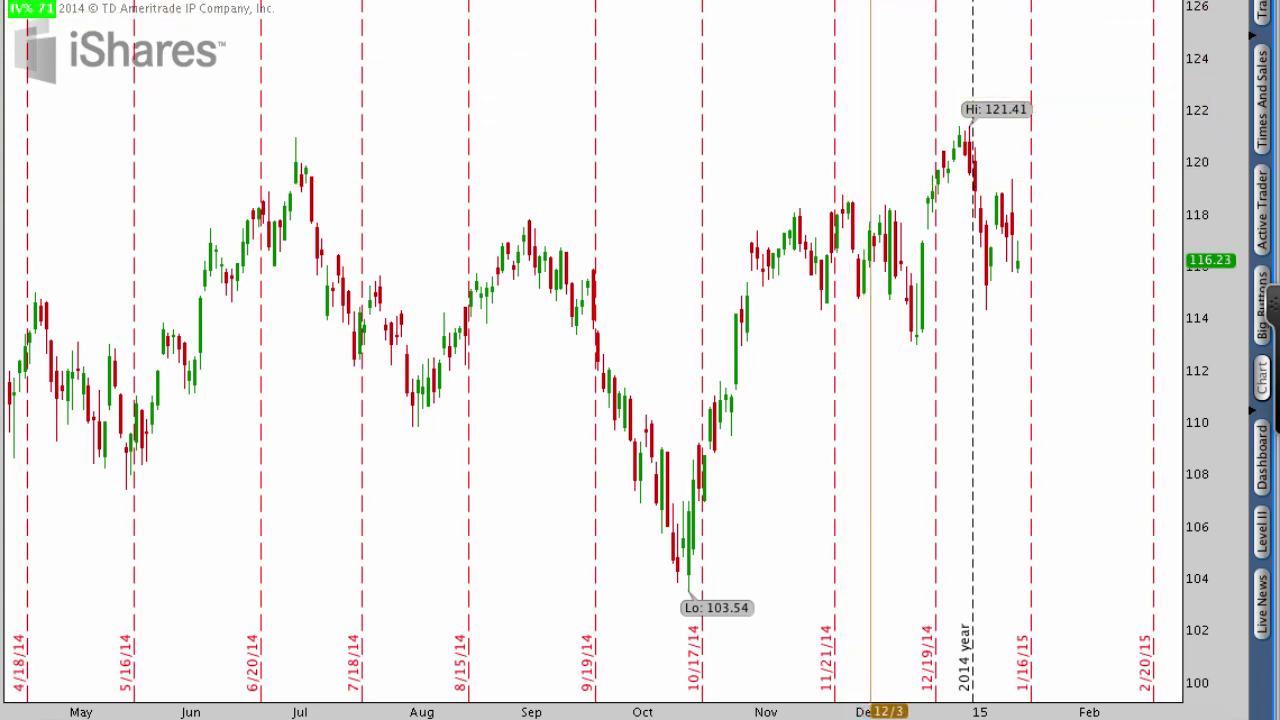
pyautogui.click(1050, 2)
pyautogui.click(1026, 33)
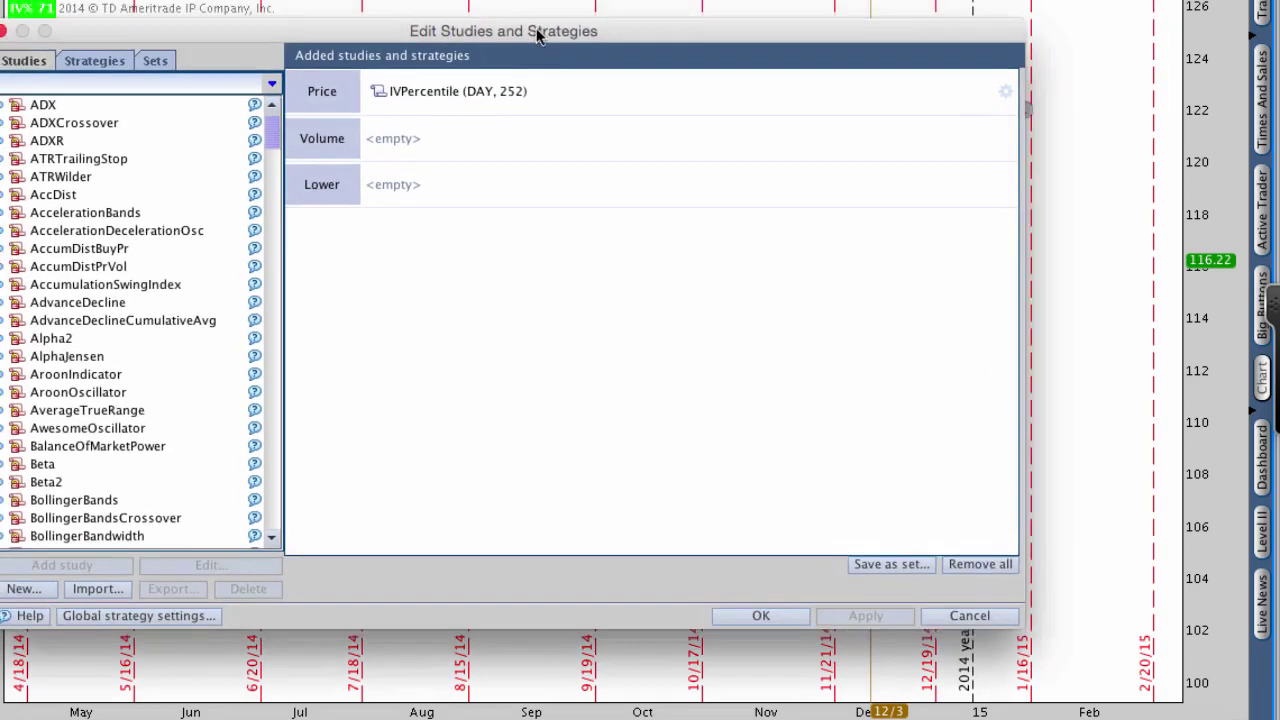
pyautogui.moveTo(537, 35); pyautogui.dragTo(632, 30)
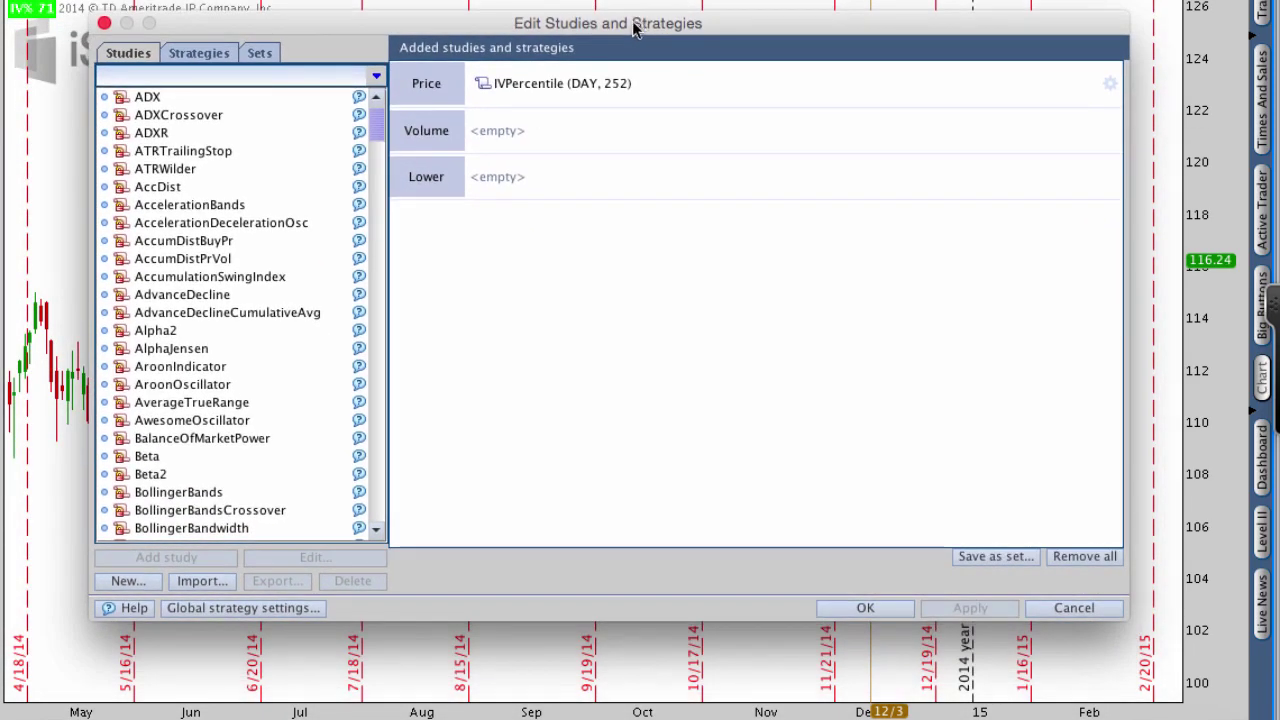
# Step: Search 'mac' and add MACDTwoLines (12, 26, 9, exponential) as a lower study
pyautogui.click(228, 75)
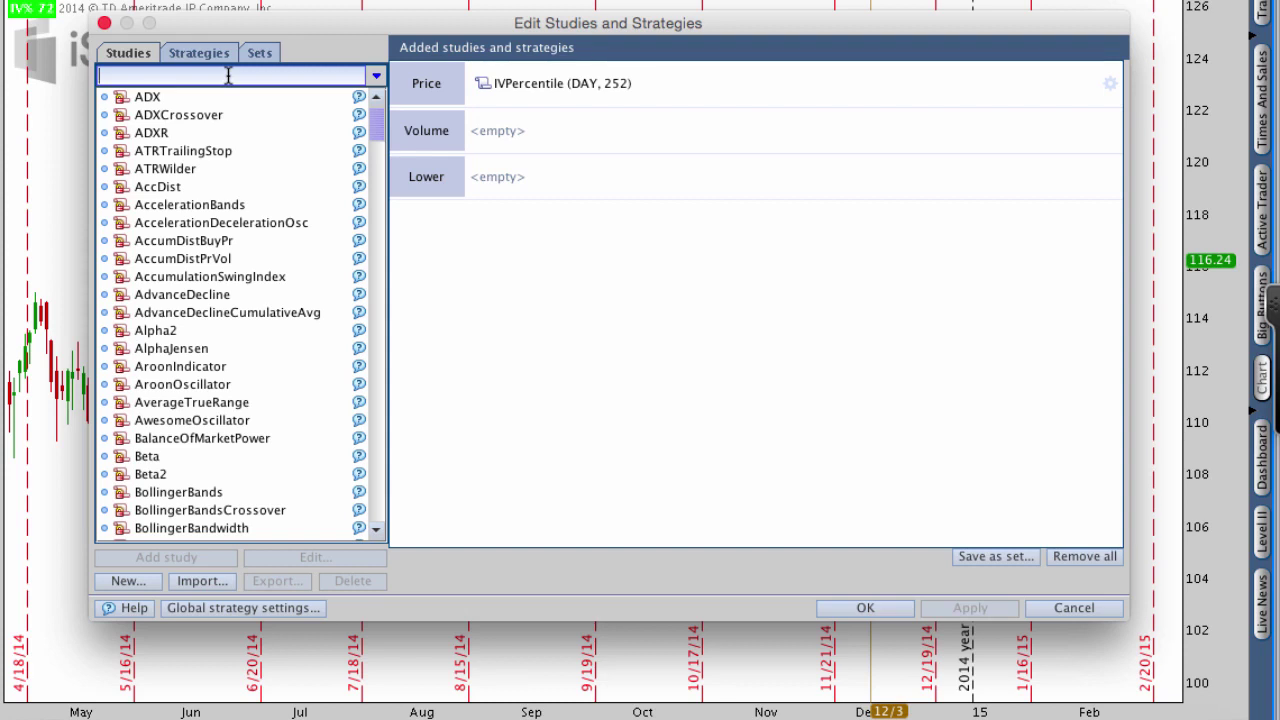
pyautogui.write('mac')
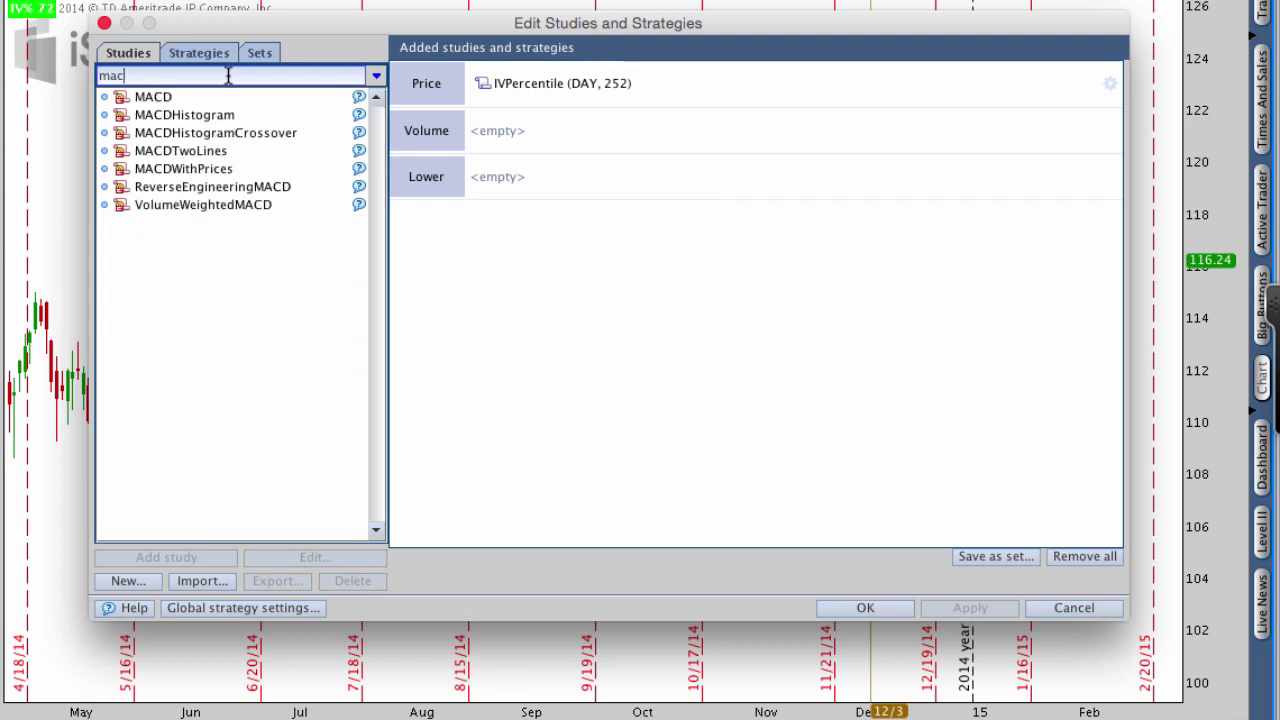
pyautogui.click(209, 150)
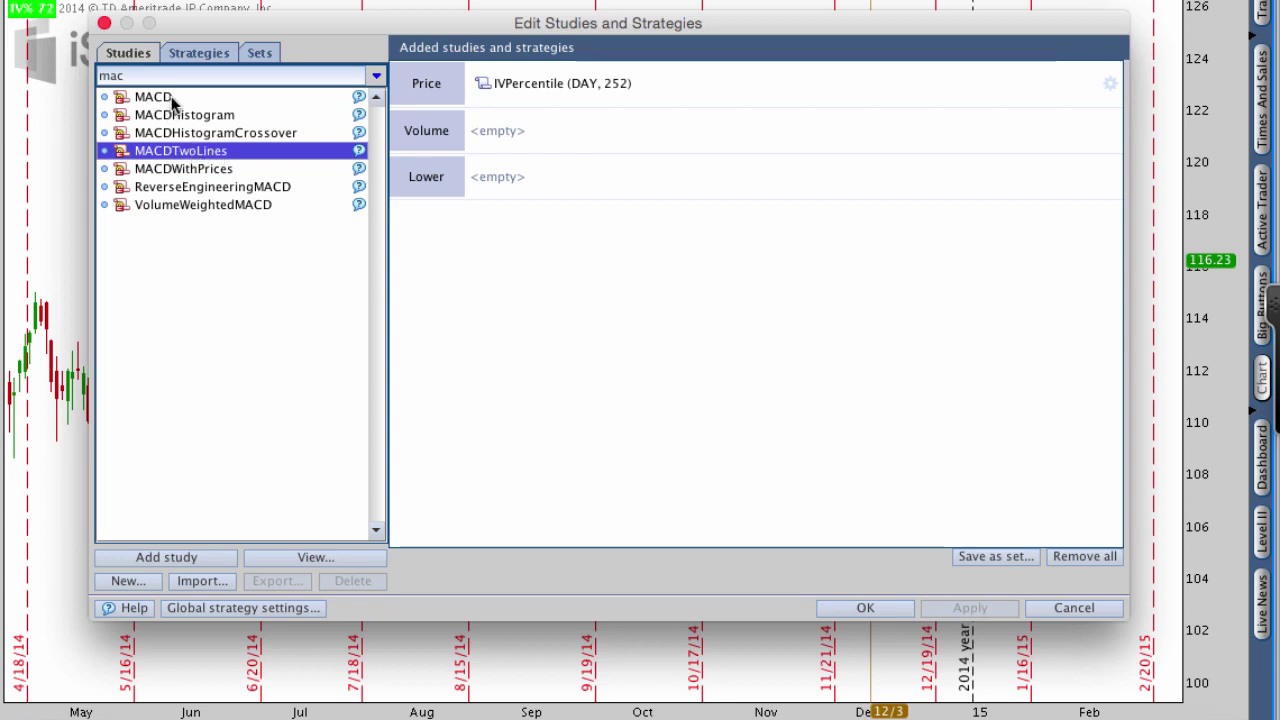
pyautogui.doubleClick(181, 153)
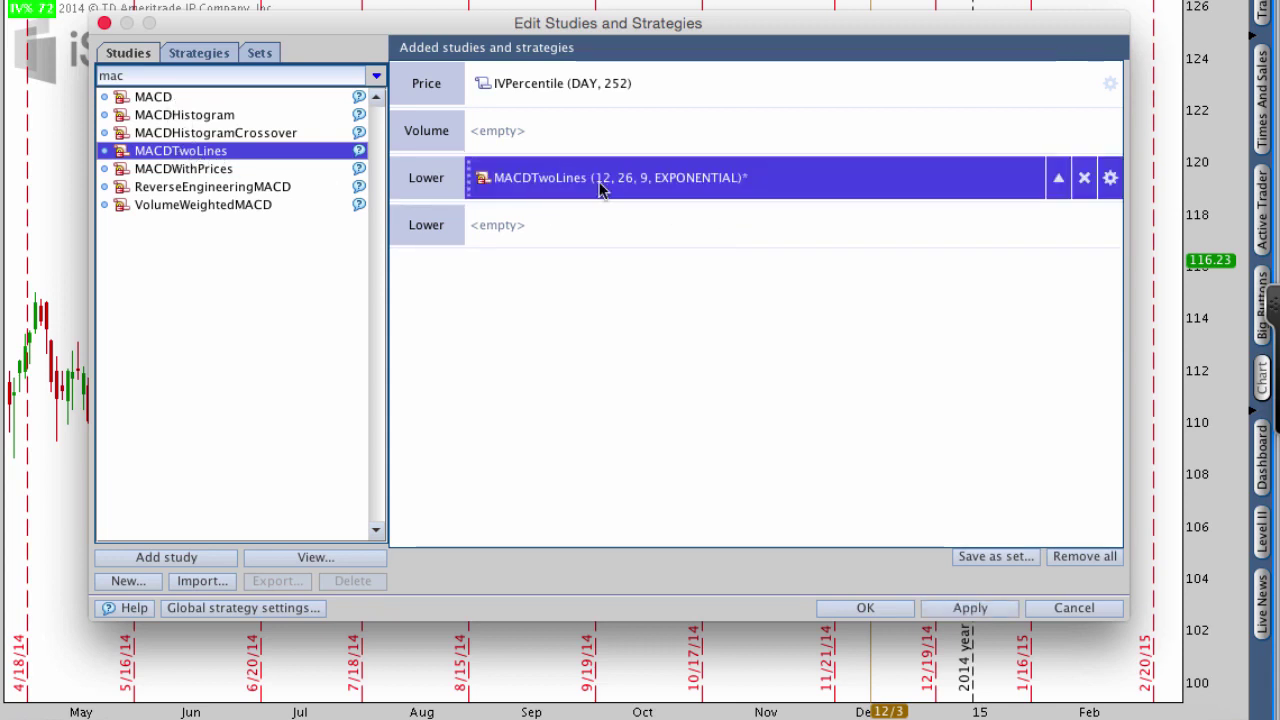
# Step: Change the MACDTwoLines fast length from 12 to 15, marking the input in red
pyautogui.click(1108, 188)
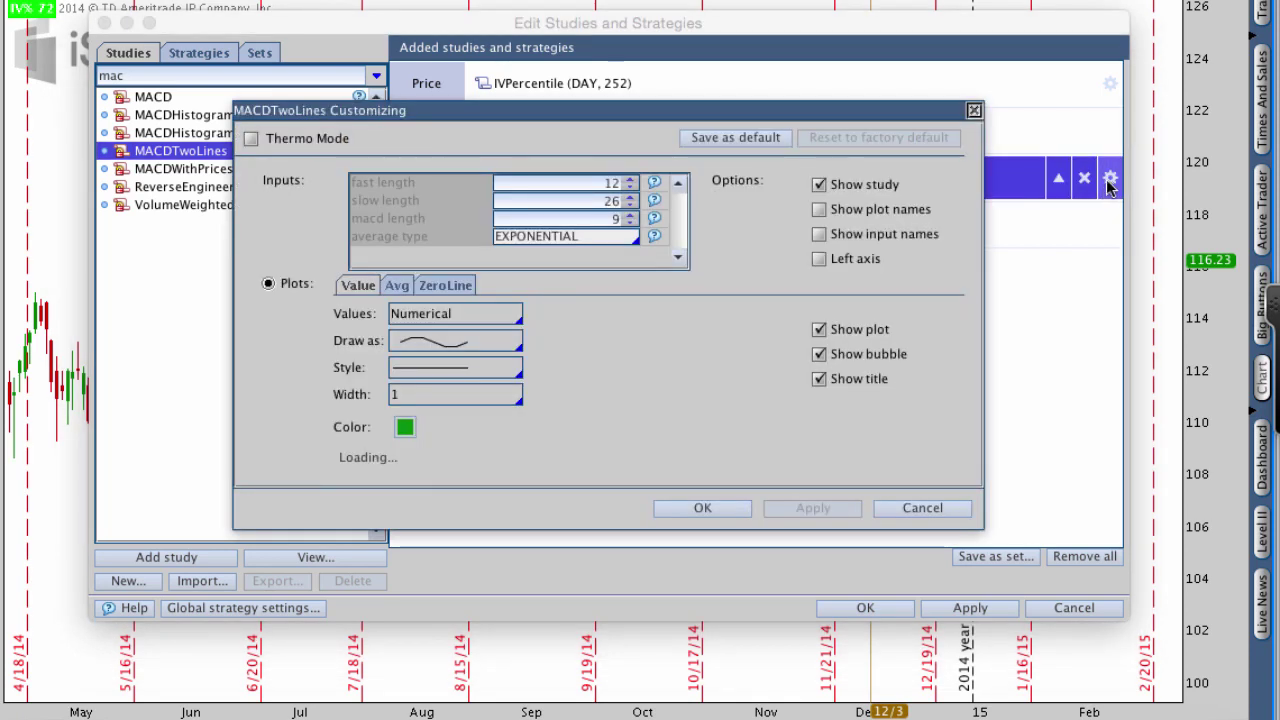
pyautogui.moveTo(621, 108); pyautogui.dragTo(611, 107)
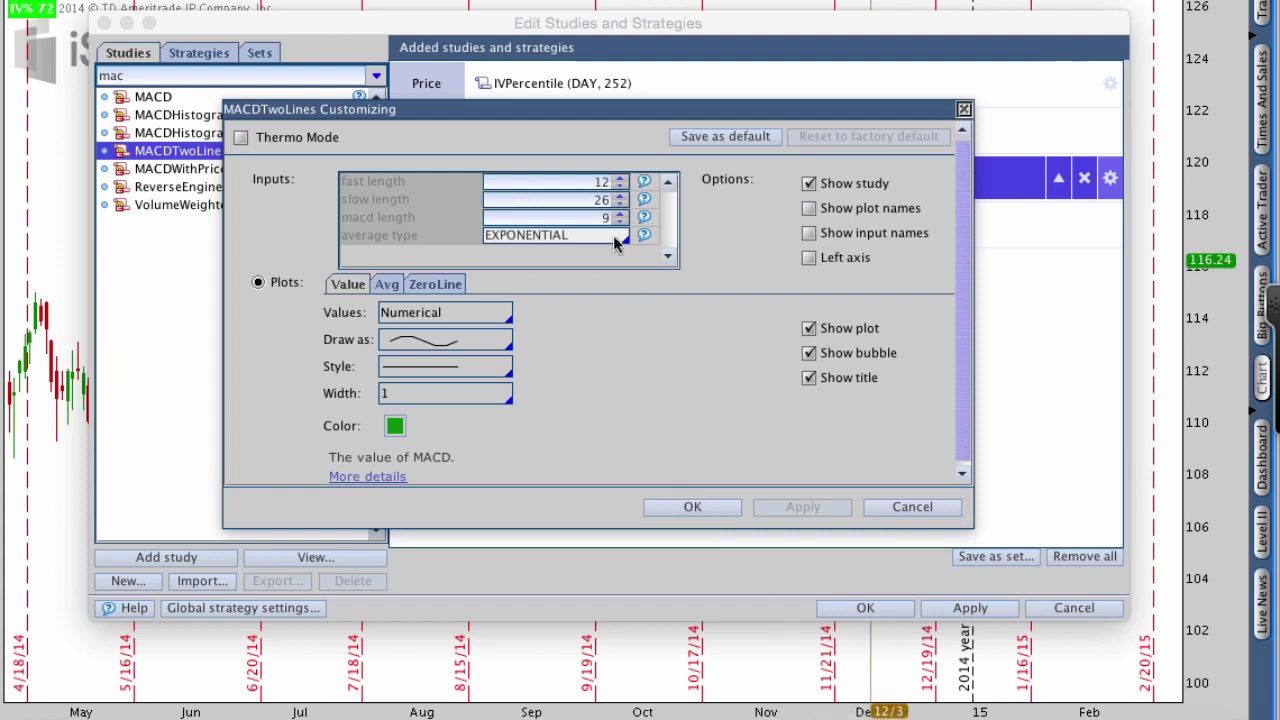
pyautogui.moveTo(336, 189); pyautogui.dragTo(410, 190)
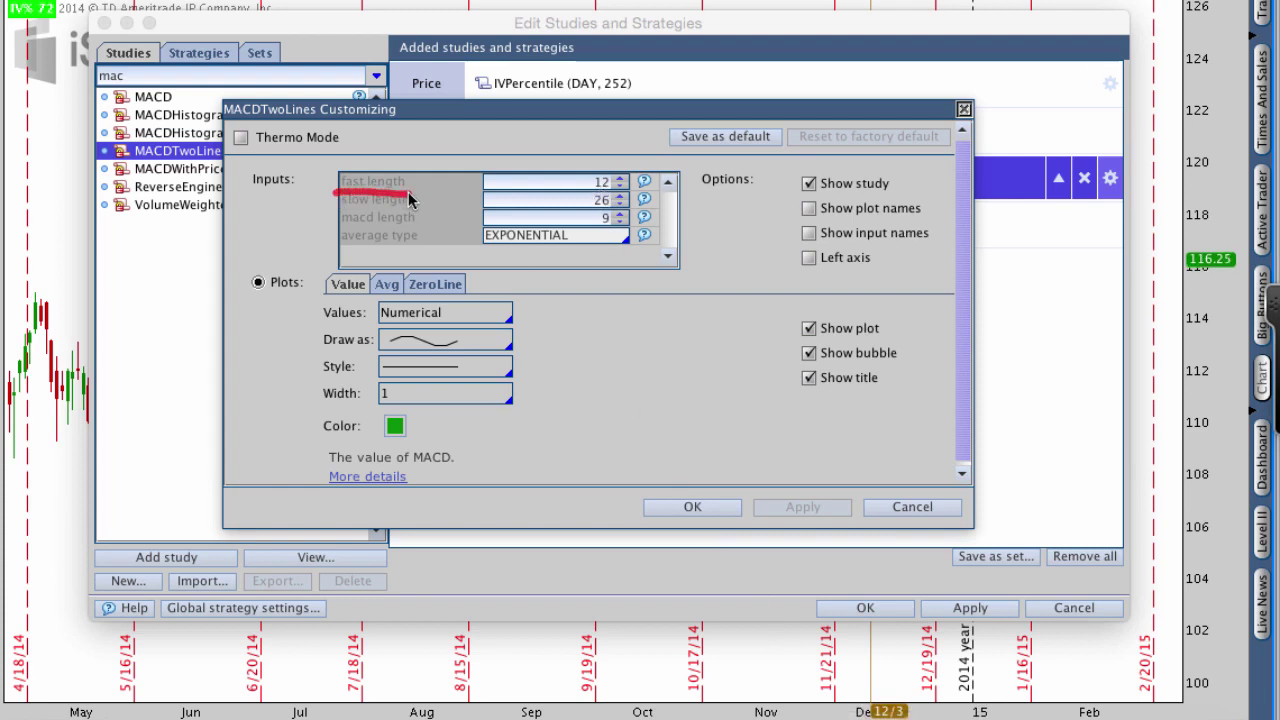
pyautogui.moveTo(584, 190); pyautogui.dragTo(612, 191)
pyautogui.doubleClick(606, 183)
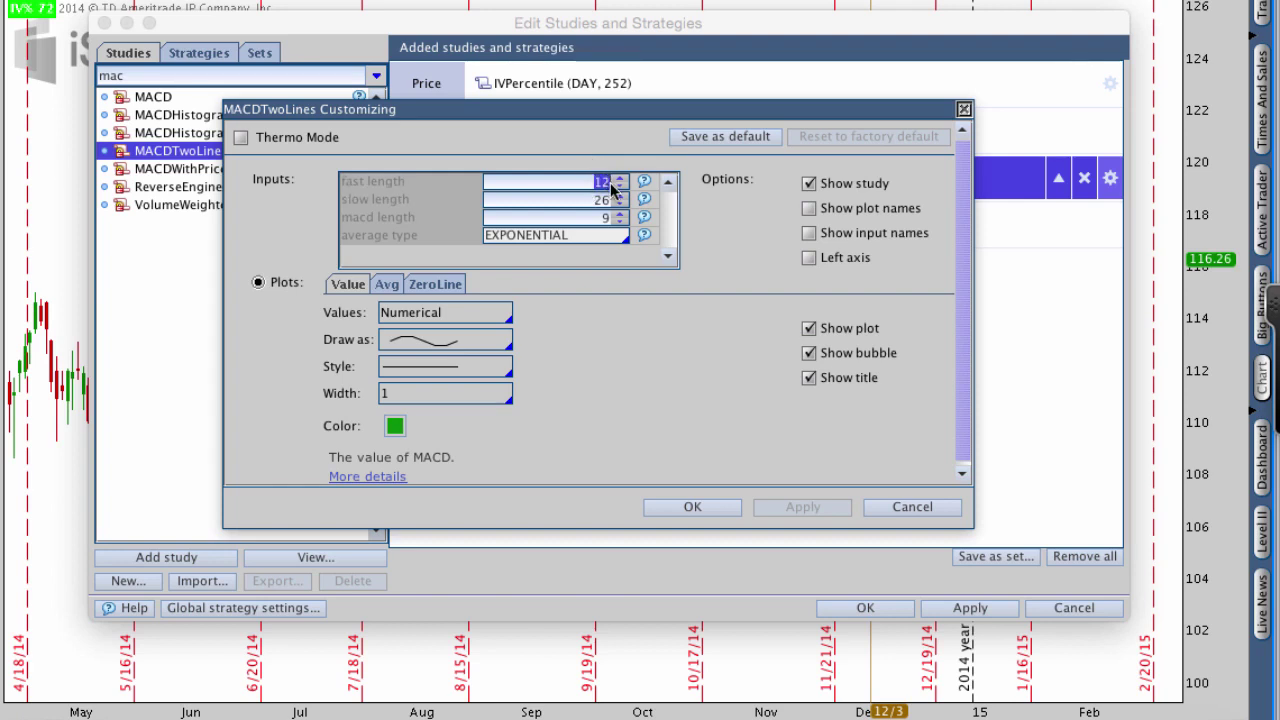
pyautogui.write('15')
# Step: Change the slow length from 26 to 30, annotate the inputs, and apply the settings
pyautogui.doubleClick(600, 201)
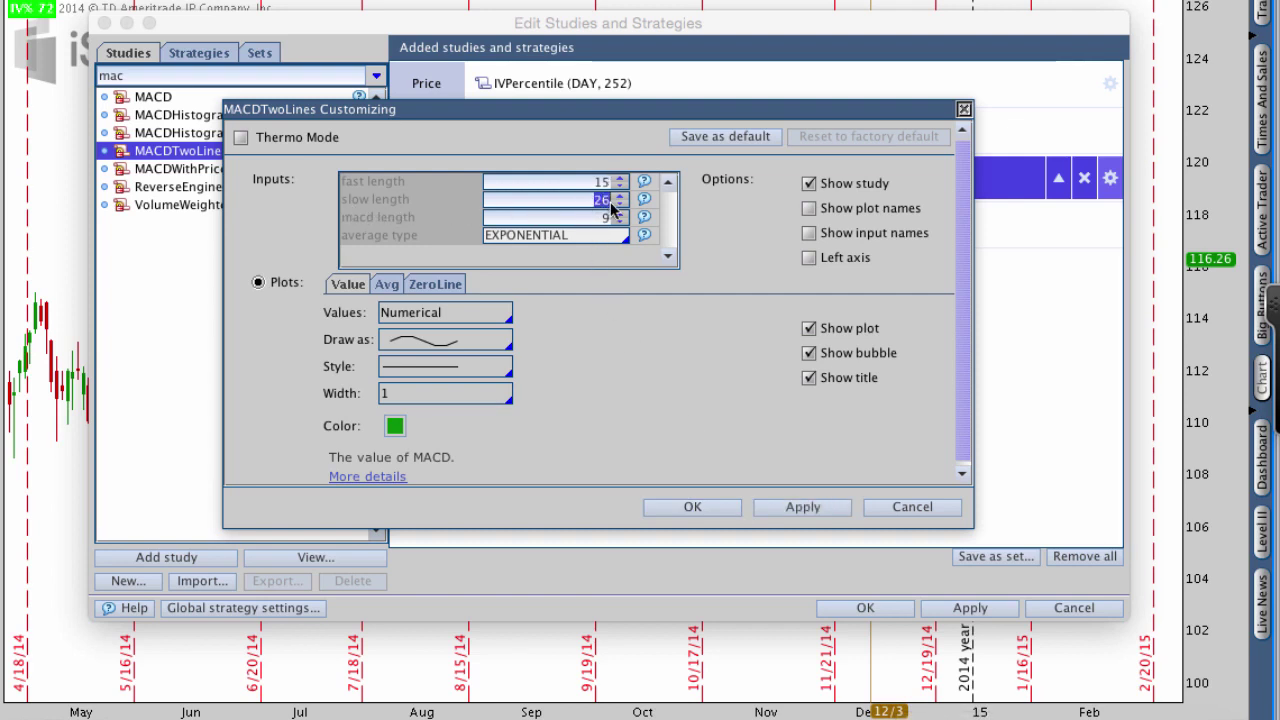
pyautogui.write('30')
pyautogui.moveTo(255, 140); pyautogui.dragTo(338, 182)
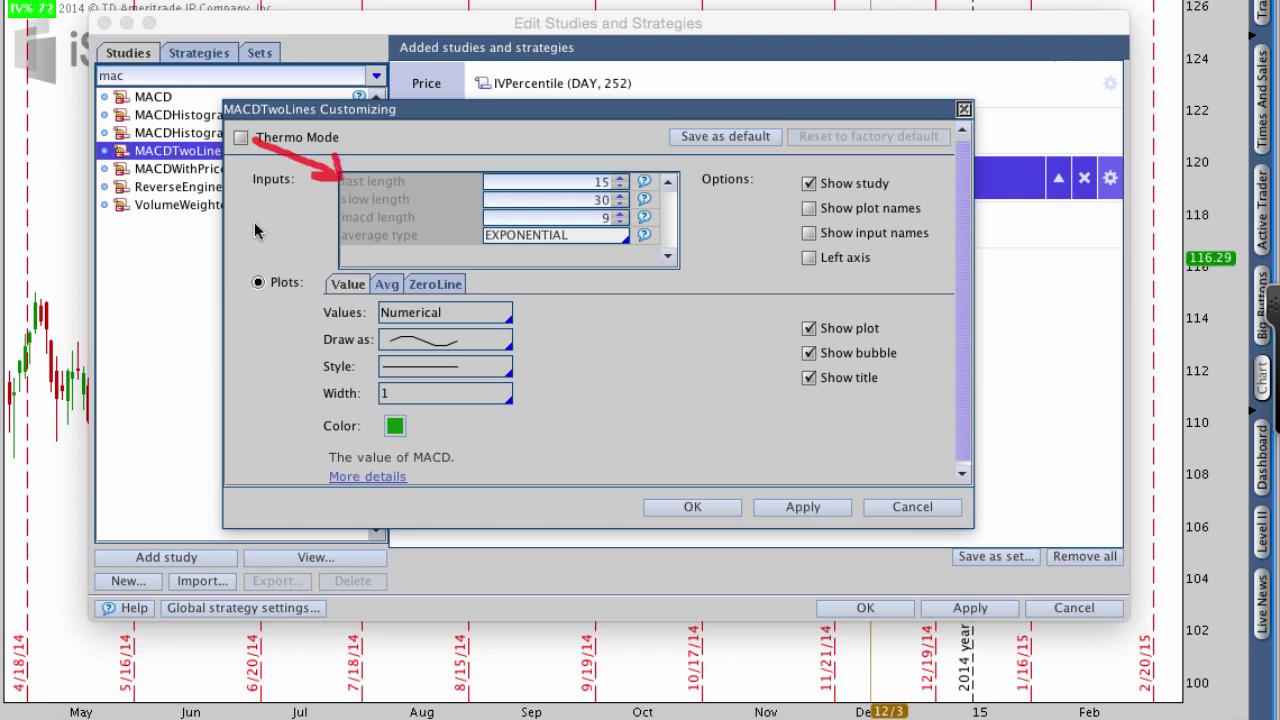
pyautogui.moveTo(250, 226)
pyautogui.mouseDown()
pyautogui.moveTo(336, 200)
pyautogui.moveTo(306, 190)
pyautogui.moveTo(336, 202)
pyautogui.moveTo(330, 225)
pyautogui.mouseUp()
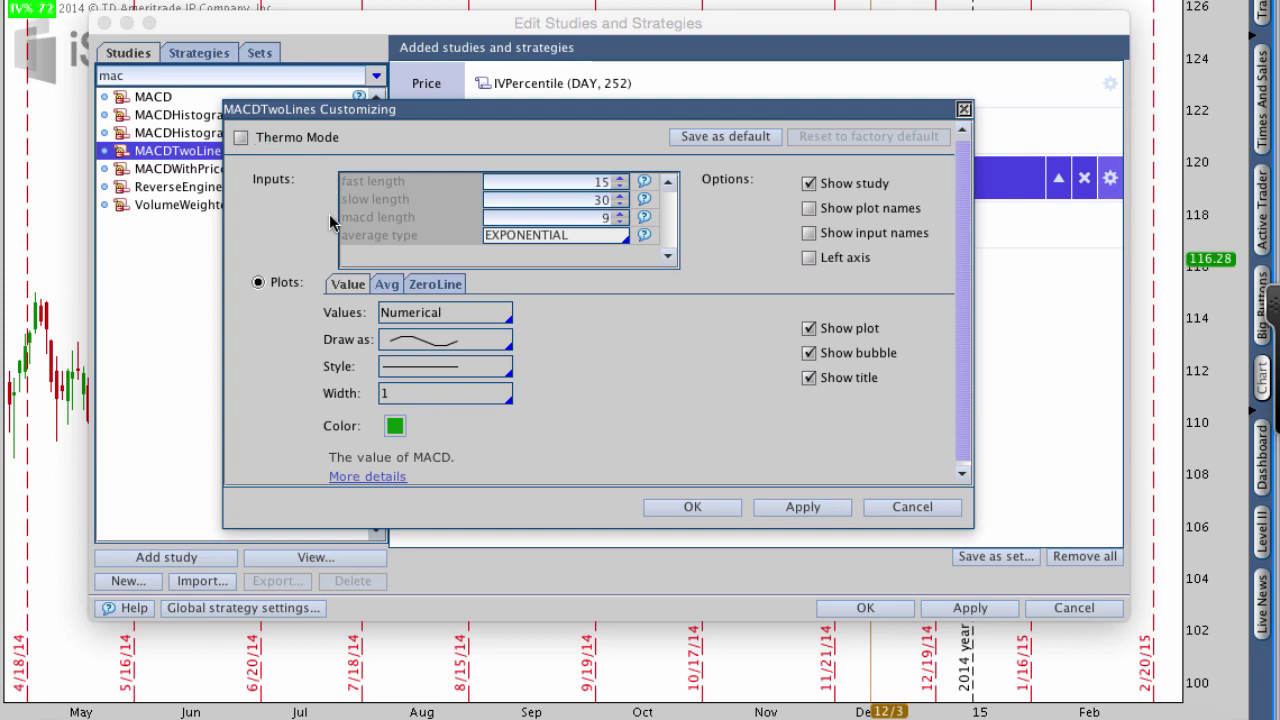
pyautogui.click(800, 508)
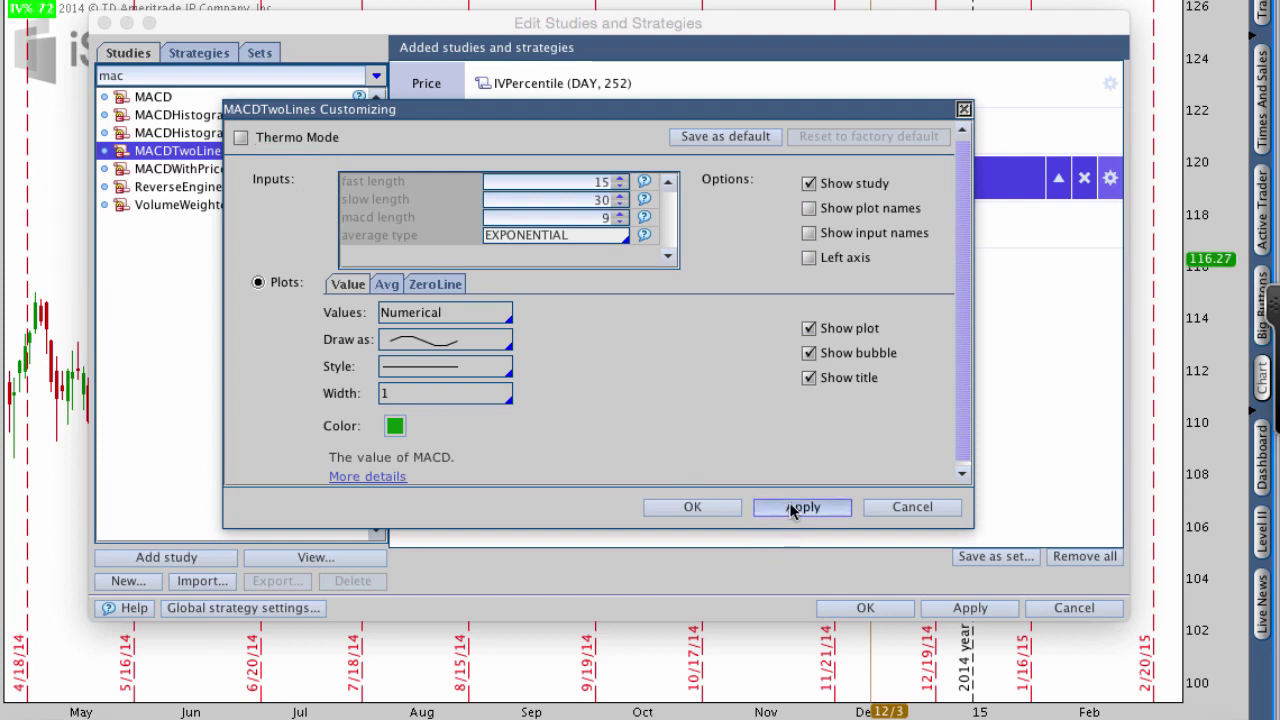
pyautogui.click(719, 505)
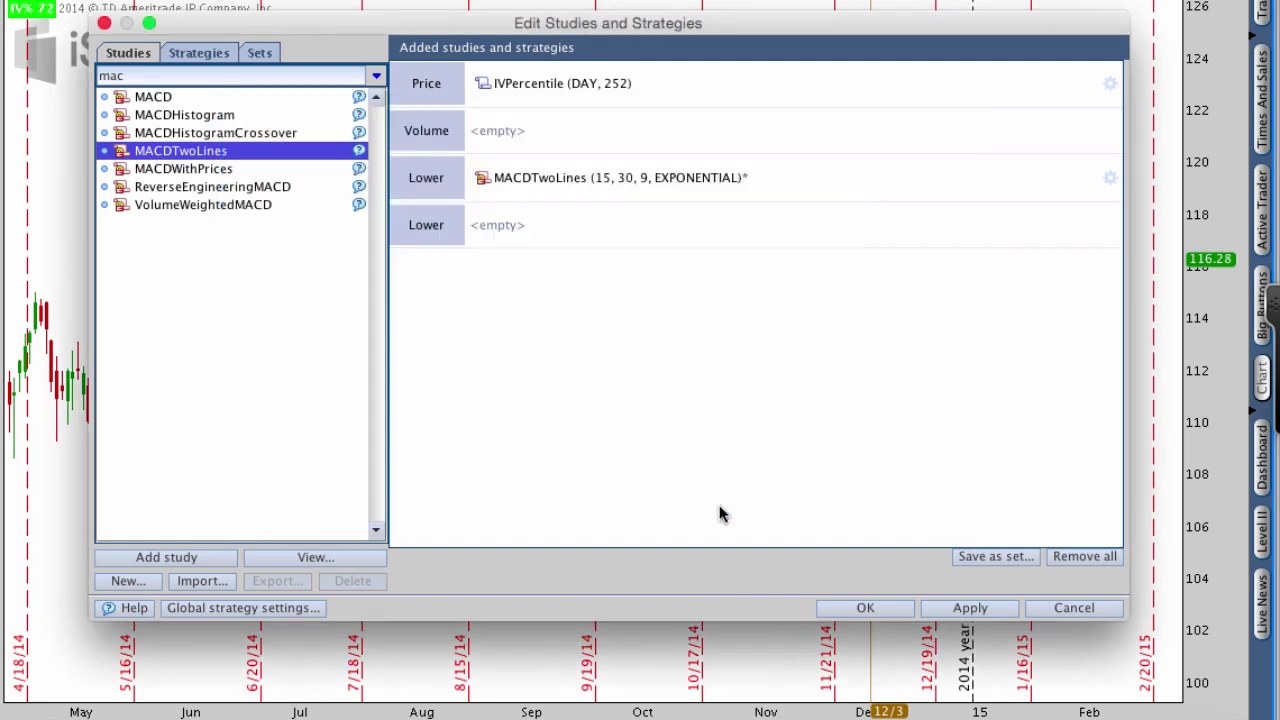
# Step: Apply and close the studies editor, then mark the new MACD pane with red arrows and an underline
pyautogui.click(940, 606)
pyautogui.click(876, 611)
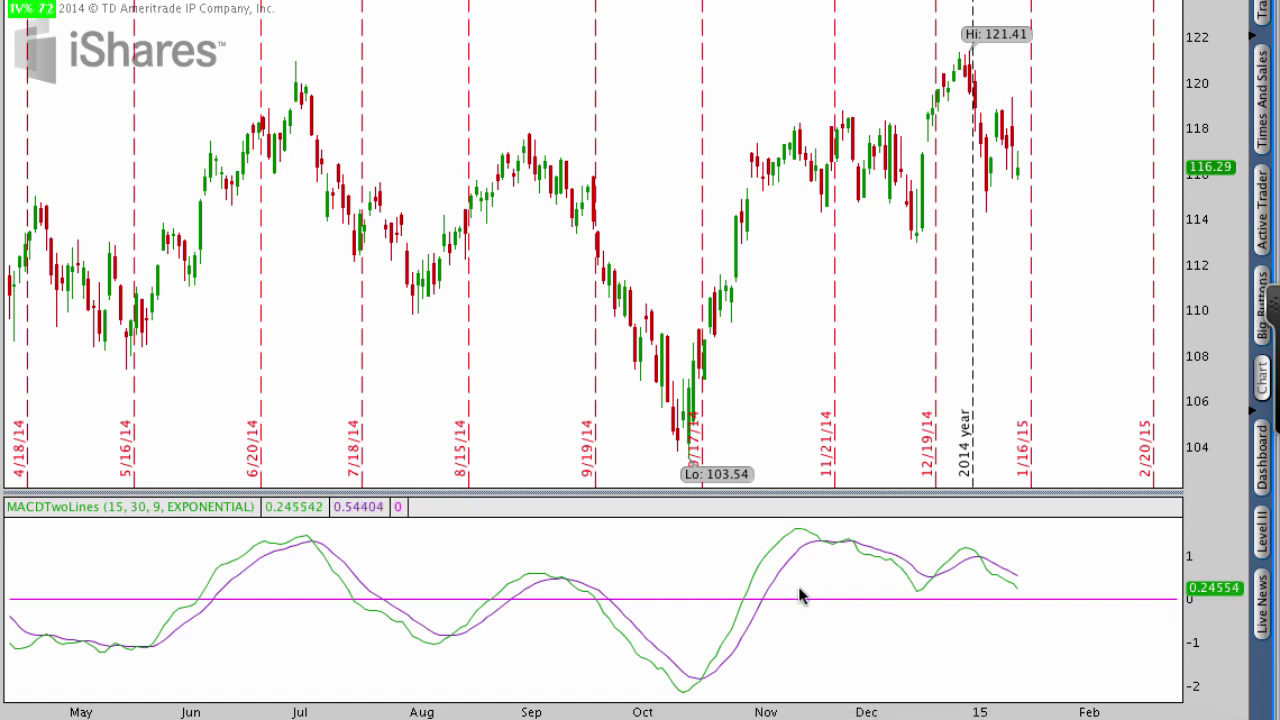
pyautogui.moveTo(193, 421)
pyautogui.mouseDown()
pyautogui.moveTo(230, 555)
pyautogui.moveTo(240, 537)
pyautogui.mouseUp()
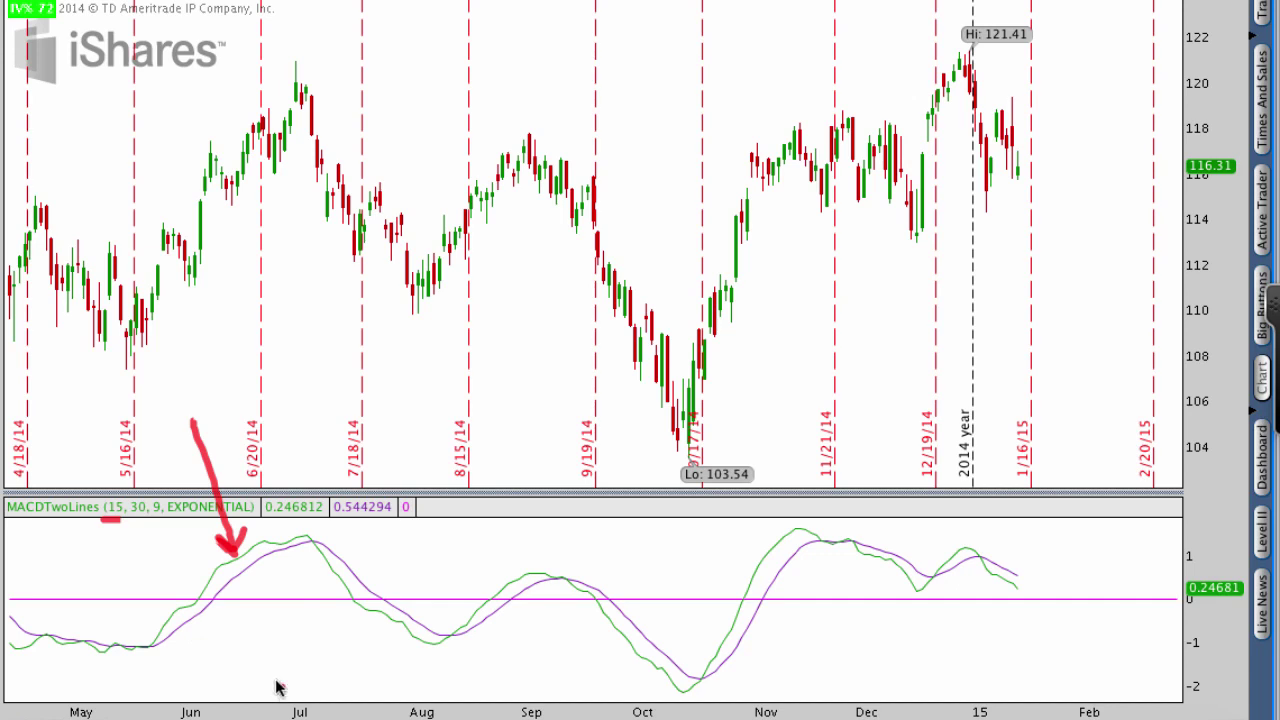
pyautogui.moveTo(283, 686)
pyautogui.mouseDown()
pyautogui.moveTo(206, 622)
pyautogui.moveTo(210, 645)
pyautogui.moveTo(205, 618)
pyautogui.moveTo(228, 628)
pyautogui.mouseUp()
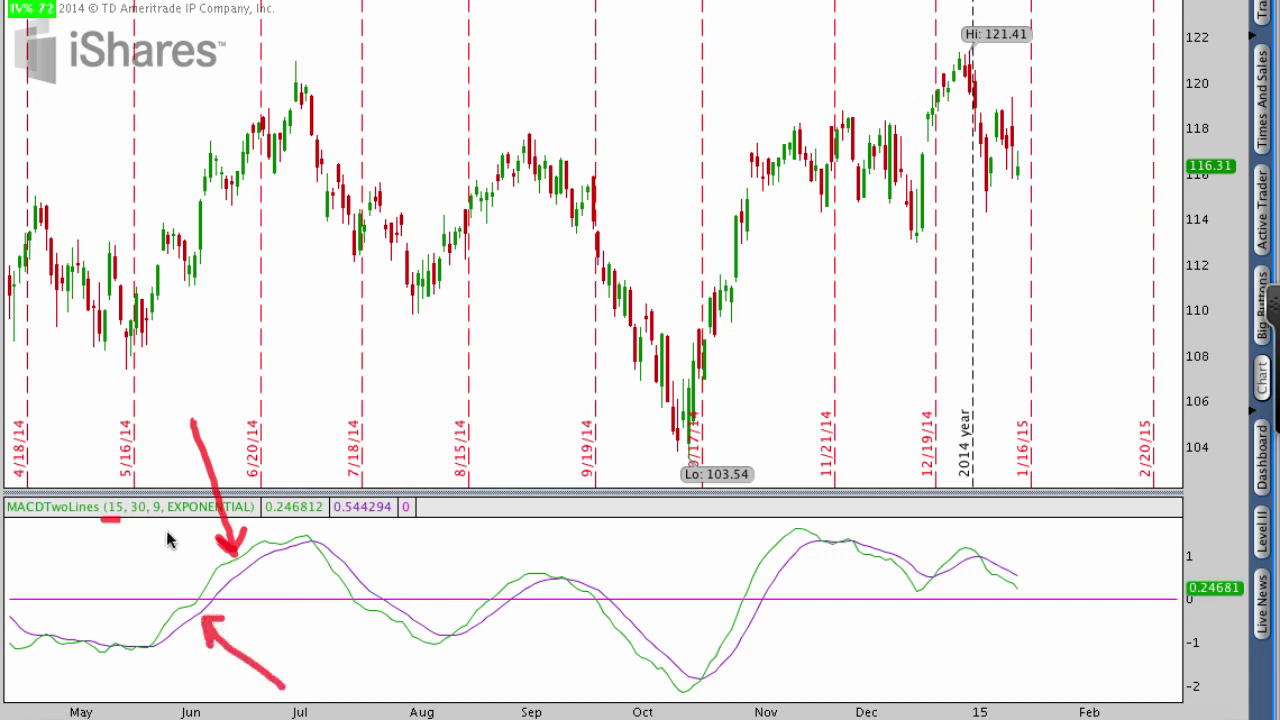
pyautogui.moveTo(129, 518); pyautogui.dragTo(144, 519)
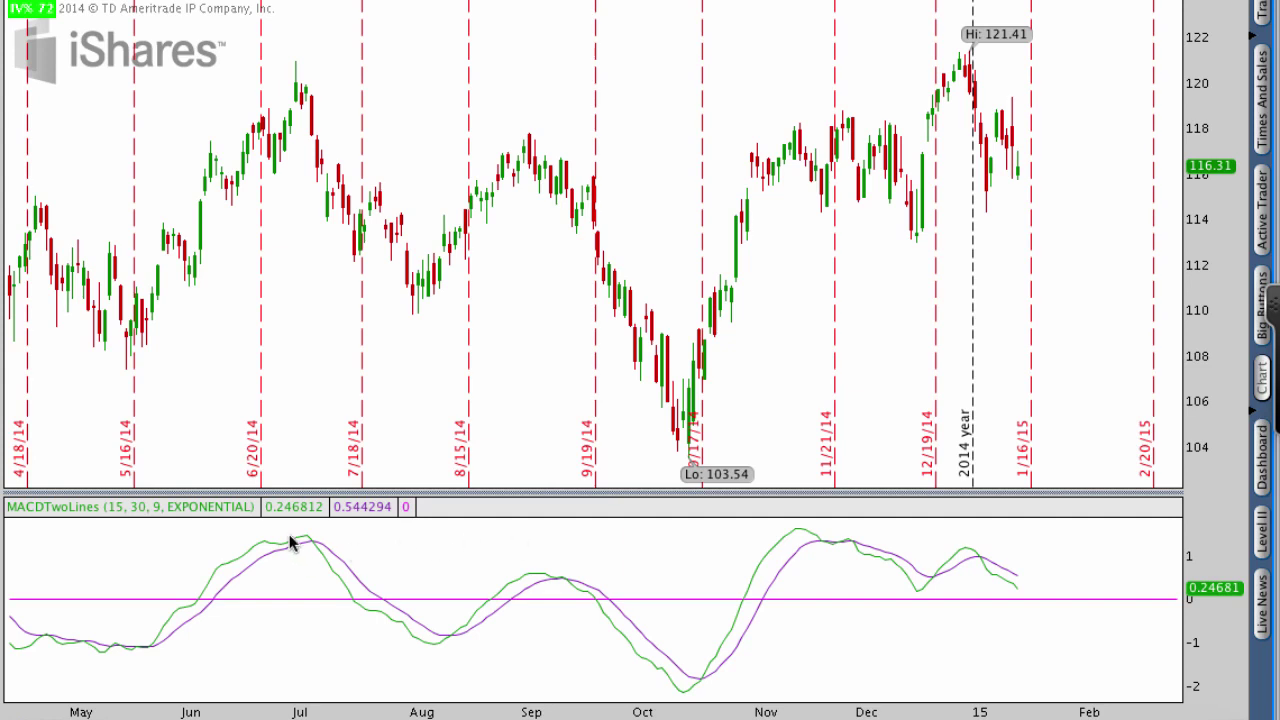
pyautogui.moveTo(316, 531)
pyautogui.mouseDown()
pyautogui.moveTo(294, 540)
pyautogui.moveTo(292, 562)
pyautogui.moveTo(325, 558)
pyautogui.moveTo(320, 533)
pyautogui.mouseUp()
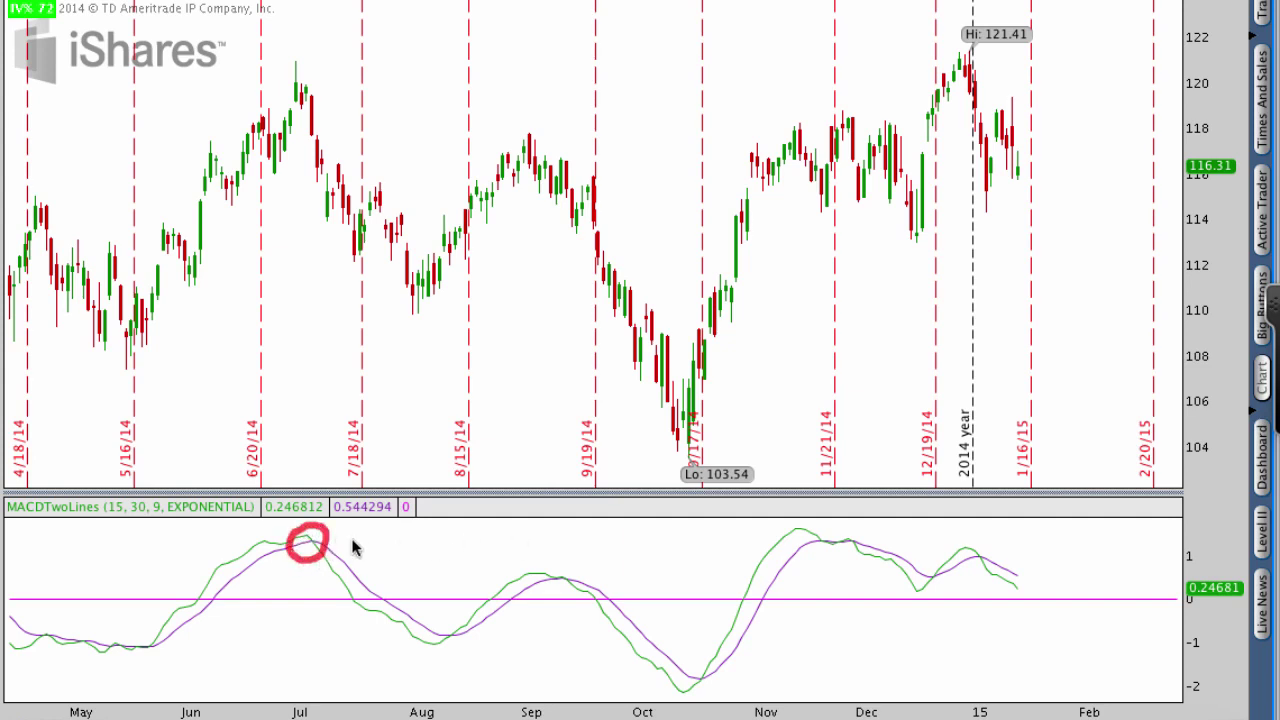
pyautogui.moveTo(329, 466); pyautogui.dragTo(318, 526)
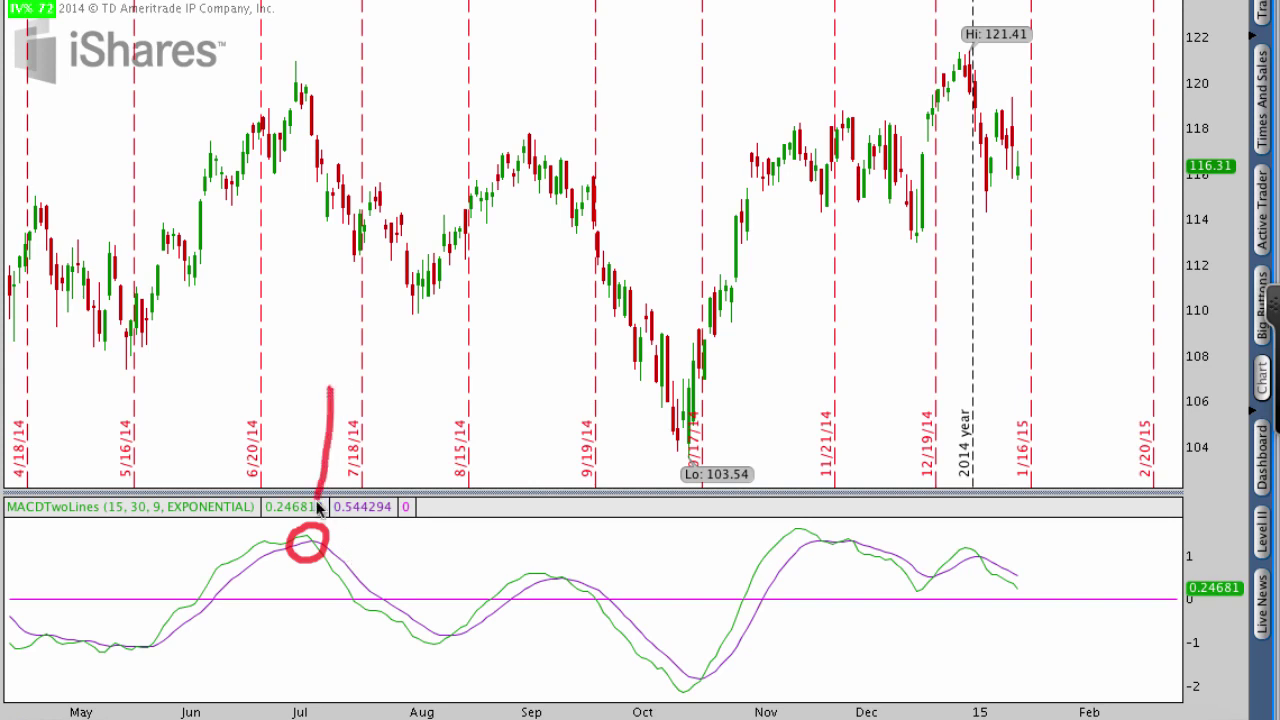
pyautogui.moveTo(300, 479); pyautogui.dragTo(345, 492)
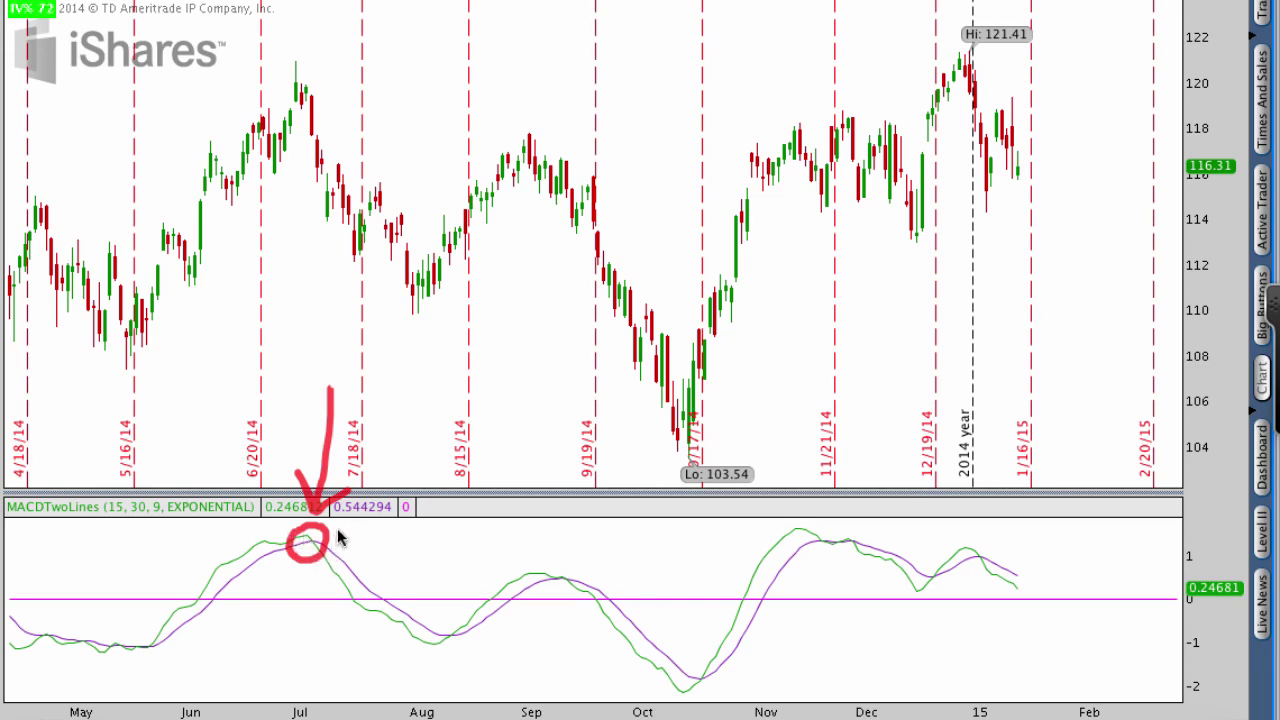
pyautogui.moveTo(354, 349)
pyautogui.mouseDown()
pyautogui.moveTo(325, 352)
pyautogui.moveTo(357, 366)
pyautogui.moveTo(318, 378)
pyautogui.mouseUp()
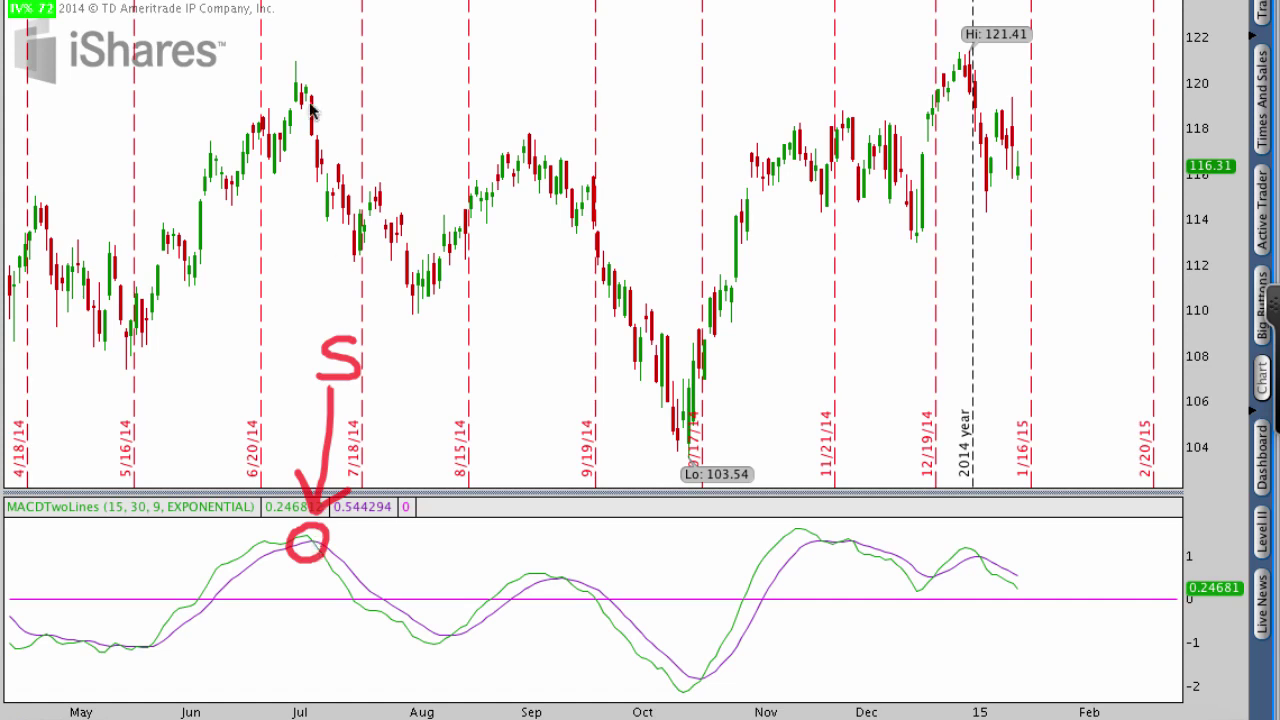
pyautogui.moveTo(315, 100)
pyautogui.mouseDown()
pyautogui.moveTo(297, 135)
pyautogui.moveTo(320, 155)
pyautogui.moveTo(330, 100)
pyautogui.moveTo(320, 97)
pyautogui.moveTo(426, 284)
pyautogui.mouseUp()
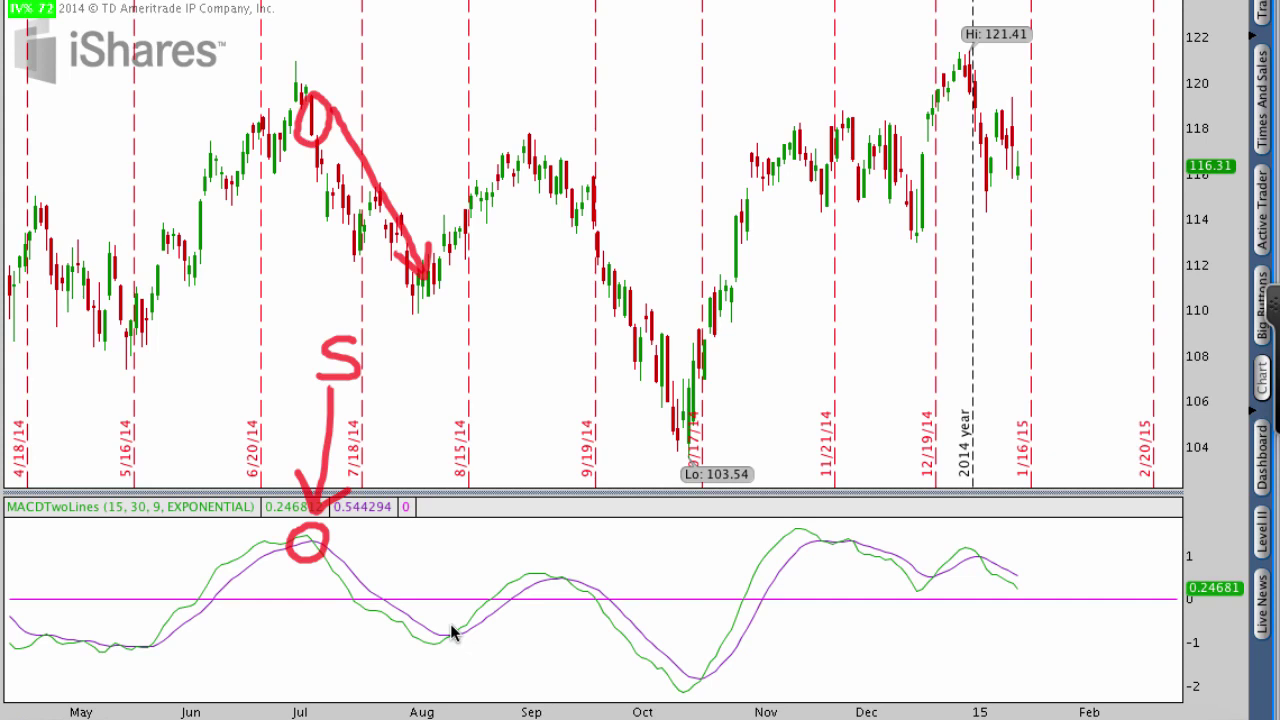
pyautogui.moveTo(459, 622)
pyautogui.mouseDown()
pyautogui.moveTo(451, 614)
pyautogui.moveTo(436, 634)
pyautogui.moveTo(442, 652)
pyautogui.moveTo(464, 648)
pyautogui.moveTo(462, 614)
pyautogui.moveTo(463, 632)
pyautogui.mouseUp()
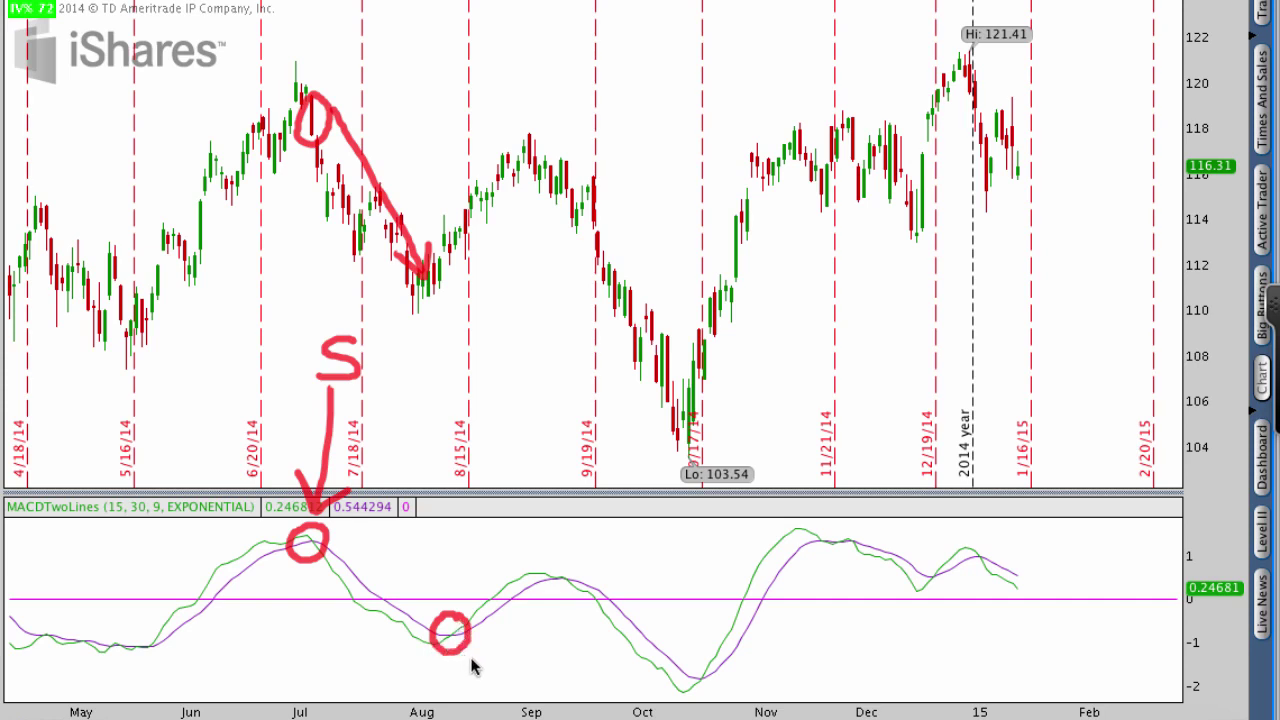
pyautogui.moveTo(474, 669)
pyautogui.mouseDown()
pyautogui.moveTo(498, 688)
pyautogui.moveTo(482, 690)
pyautogui.mouseUp()
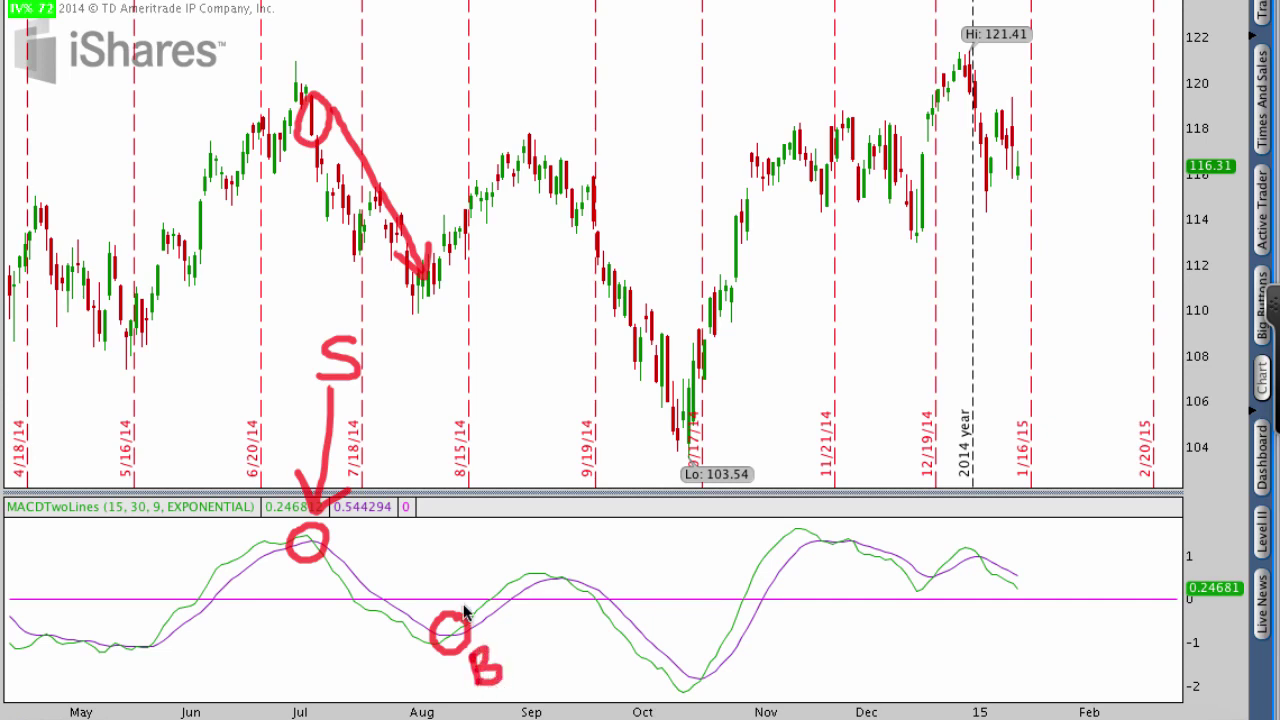
pyautogui.moveTo(432, 258)
pyautogui.mouseDown()
pyautogui.moveTo(443, 294)
pyautogui.moveTo(440, 265)
pyautogui.moveTo(547, 163)
pyautogui.moveTo(524, 160)
pyautogui.moveTo(544, 184)
pyautogui.mouseUp()
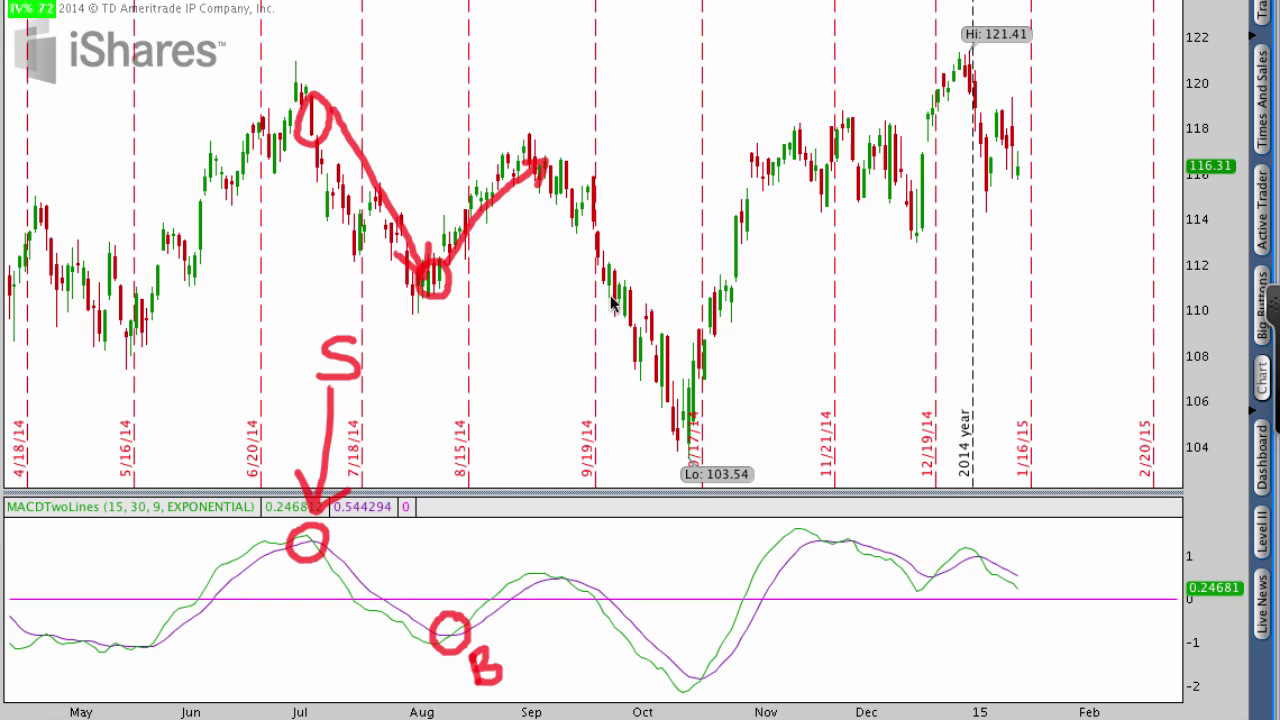
pyautogui.press('Escape')
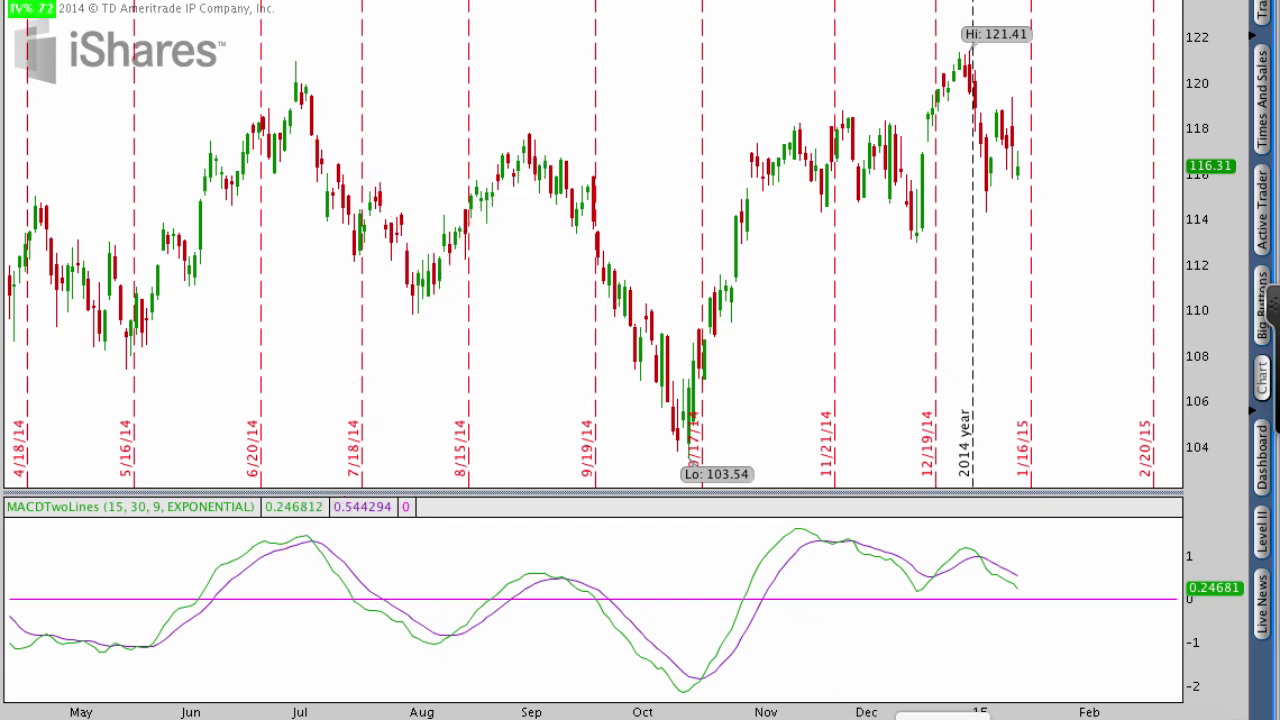
pyautogui.moveTo(924, 543)
pyautogui.mouseDown()
pyautogui.moveTo(808, 523)
pyautogui.moveTo(798, 560)
pyautogui.moveTo(906, 605)
pyautogui.moveTo(941, 569)
pyautogui.moveTo(923, 549)
pyautogui.mouseUp()
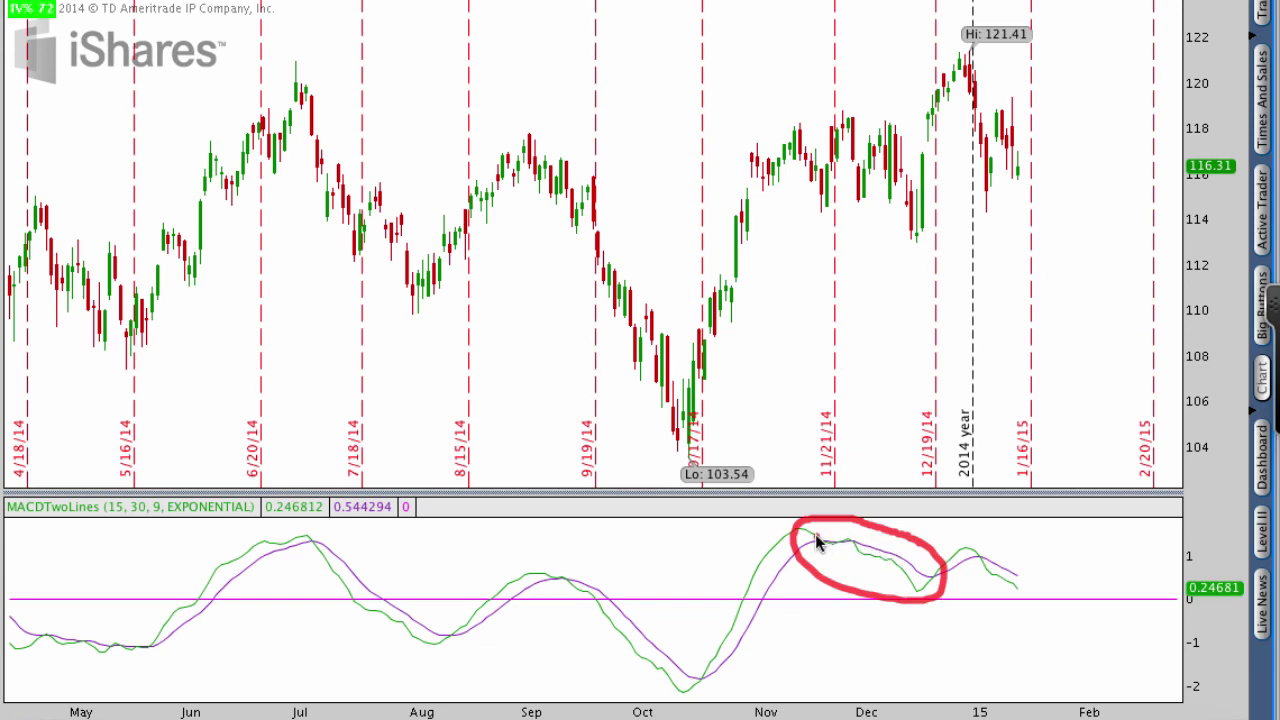
pyautogui.moveTo(815, 540)
pyautogui.mouseDown()
pyautogui.moveTo(857, 548)
pyautogui.moveTo(910, 588)
pyautogui.mouseUp()
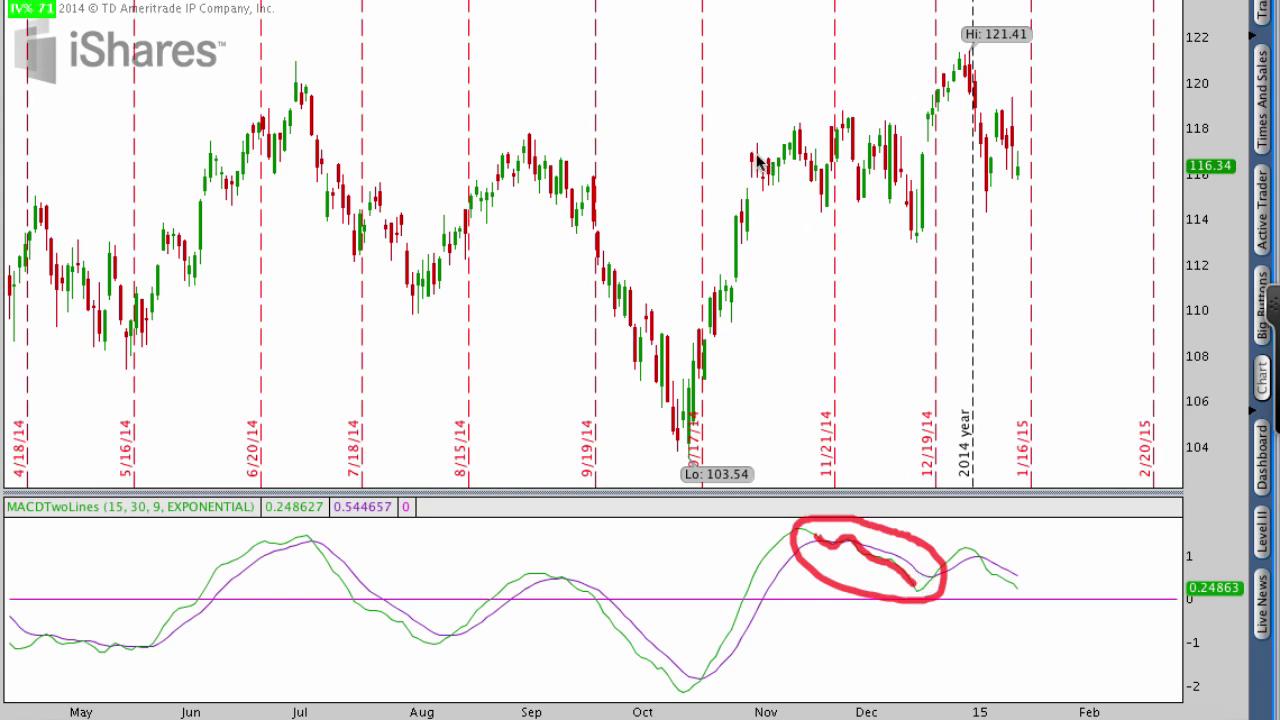
pyautogui.moveTo(755, 158)
pyautogui.mouseDown()
pyautogui.moveTo(935, 156)
pyautogui.moveTo(917, 168)
pyautogui.mouseUp()
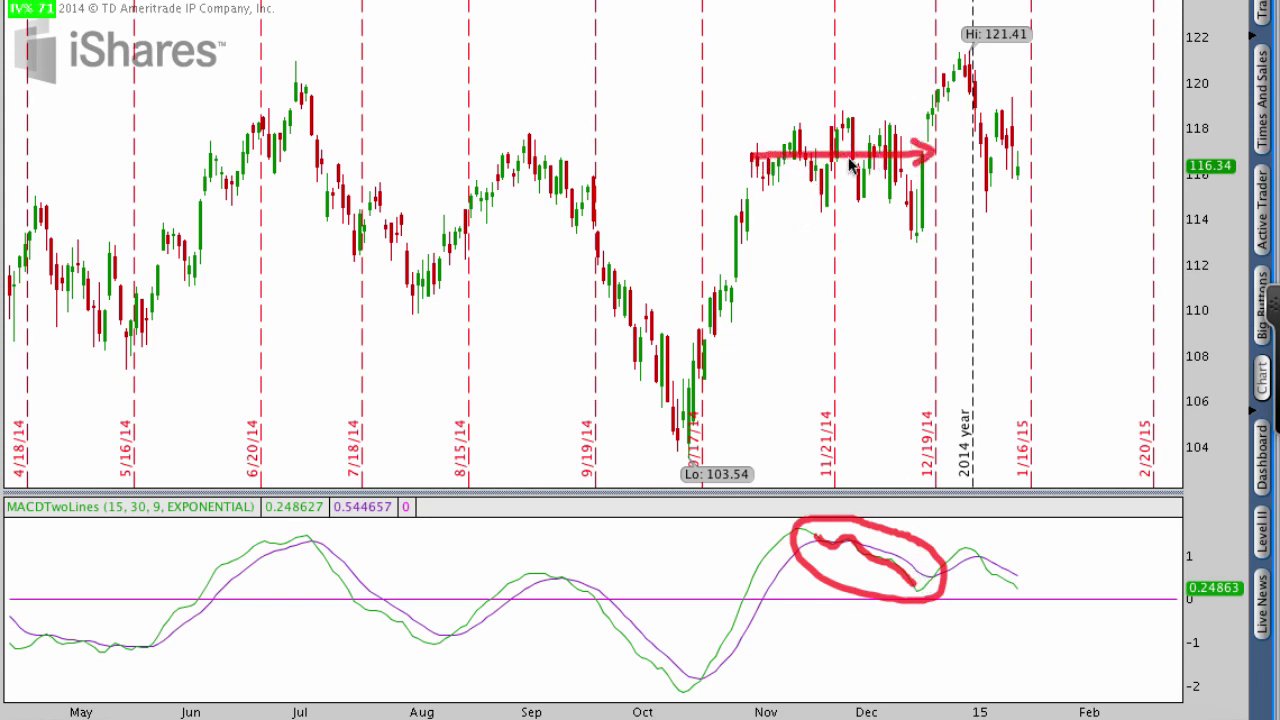
pyautogui.moveTo(770, 160); pyautogui.dragTo(918, 158)
pyautogui.press('Escape')
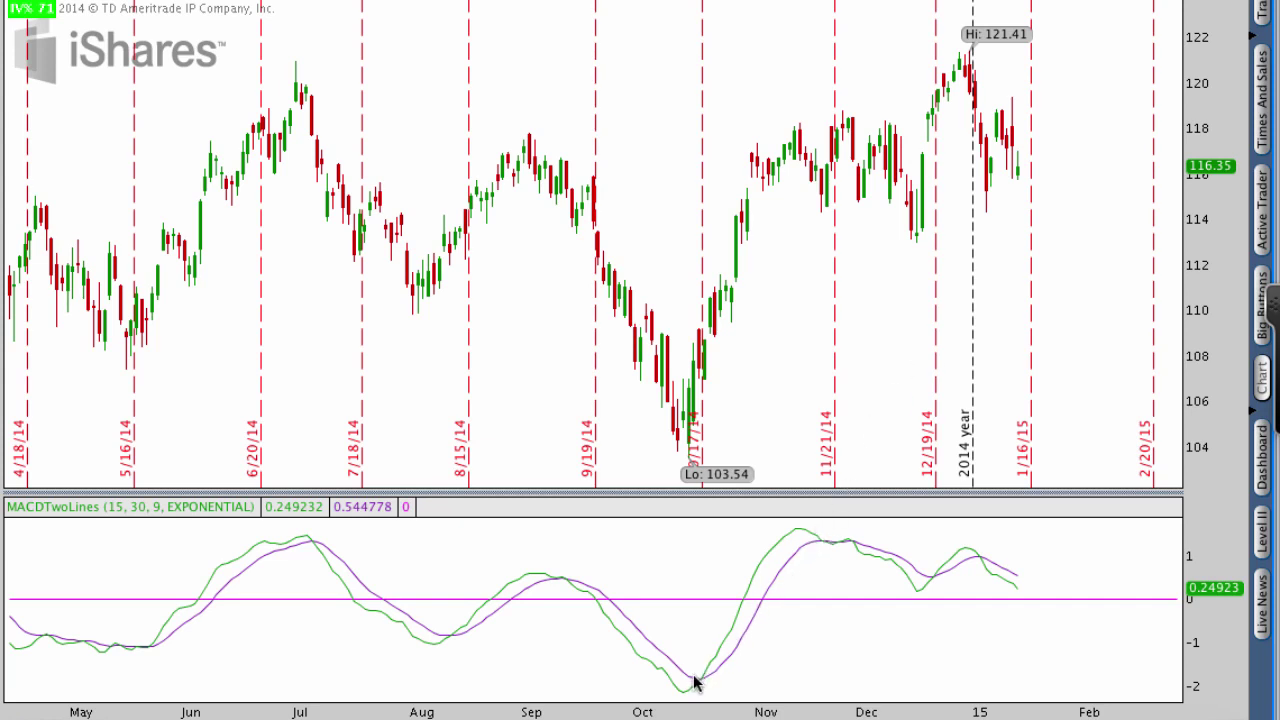
pyautogui.moveTo(695, 682)
pyautogui.mouseDown()
pyautogui.moveTo(820, 522)
pyautogui.moveTo(818, 545)
pyautogui.mouseUp()
pyautogui.moveTo(688, 422)
pyautogui.mouseDown()
pyautogui.moveTo(772, 212)
pyautogui.moveTo(835, 140)
pyautogui.moveTo(812, 133)
pyautogui.moveTo(845, 140)
pyautogui.moveTo(832, 170)
pyautogui.mouseUp()
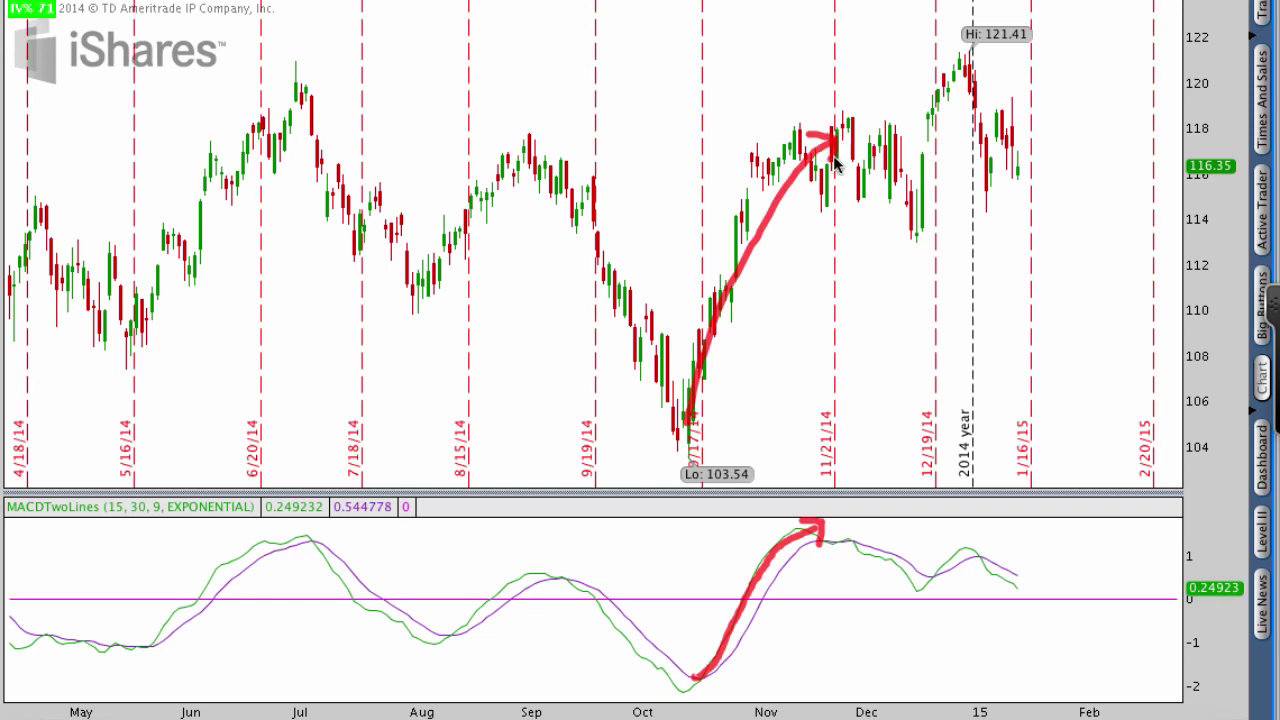
pyautogui.press('Escape')
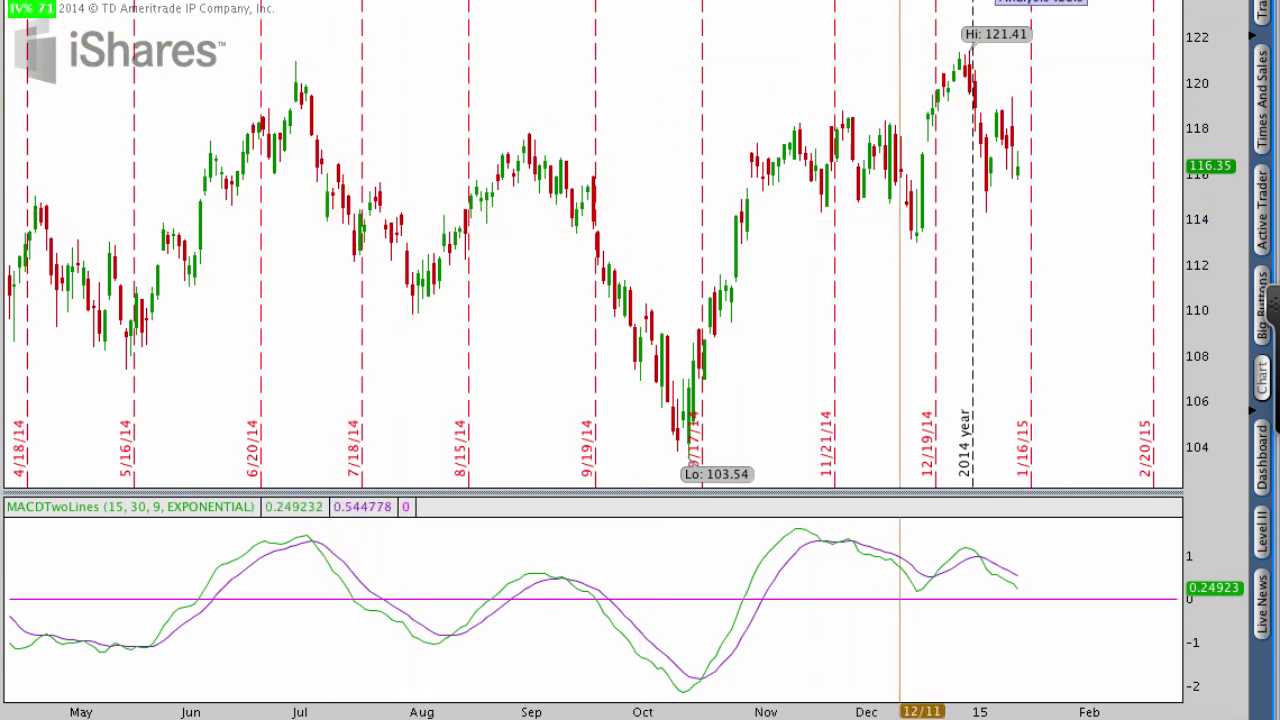
# Step: Search 'cci' in the studies editor and add CCI as a lower study
pyautogui.click(1000, 3)
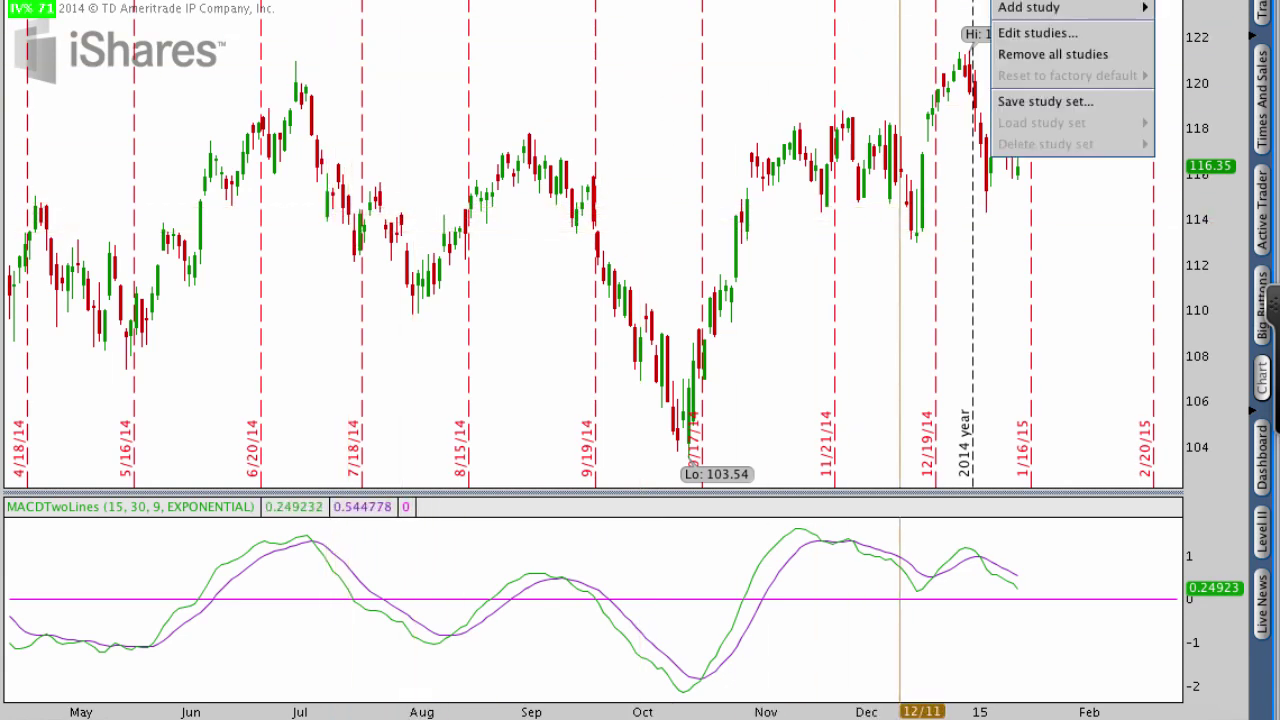
pyautogui.click(1020, 33)
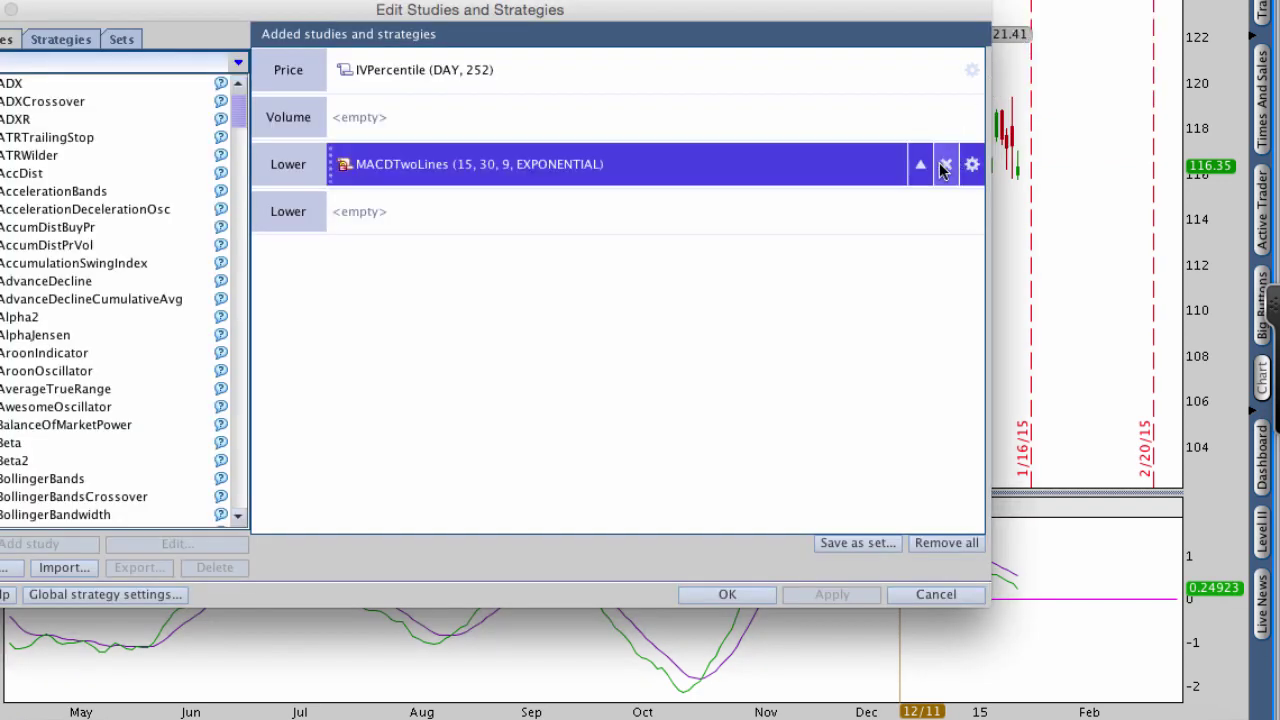
pyautogui.click(183, 64)
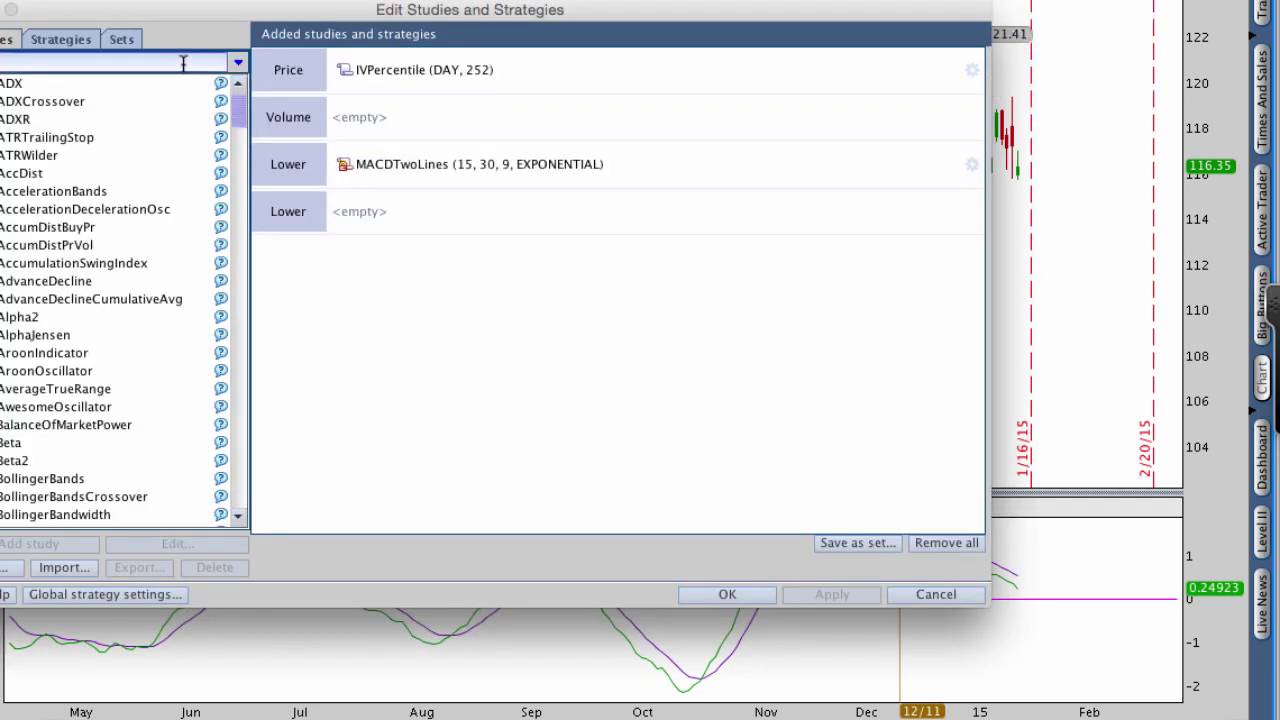
pyautogui.write('cci')
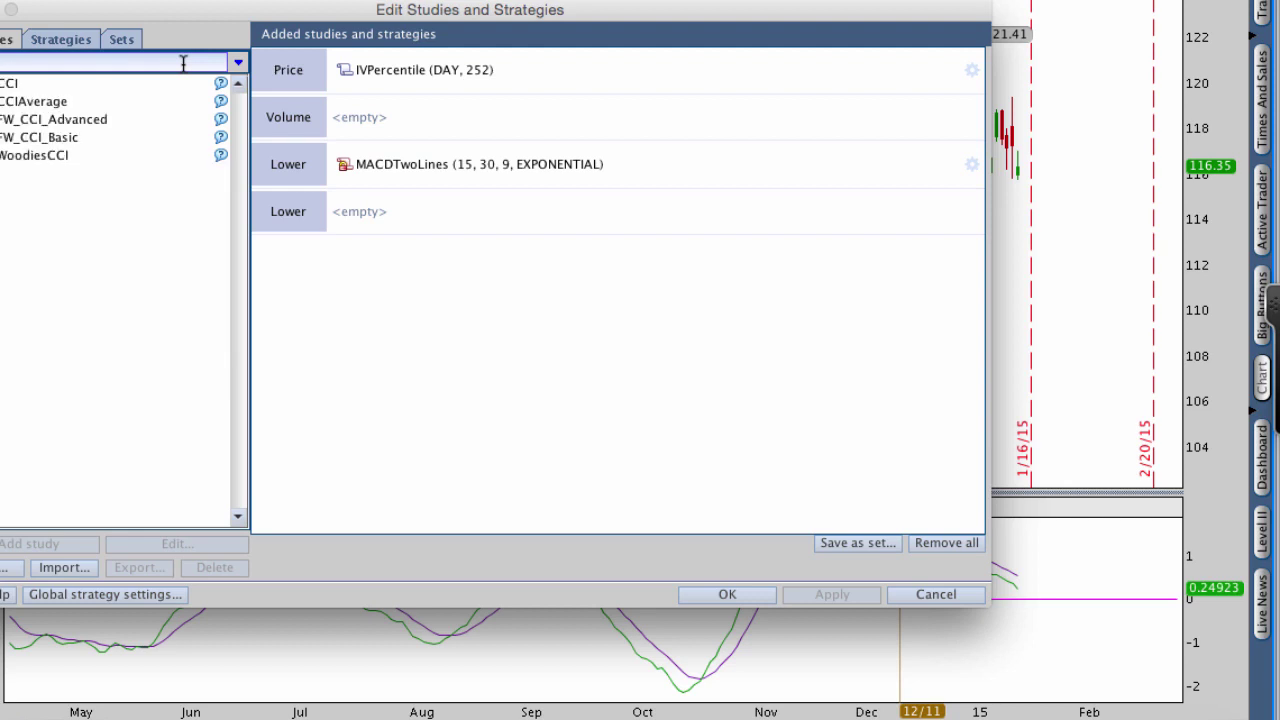
pyautogui.doubleClick(85, 84)
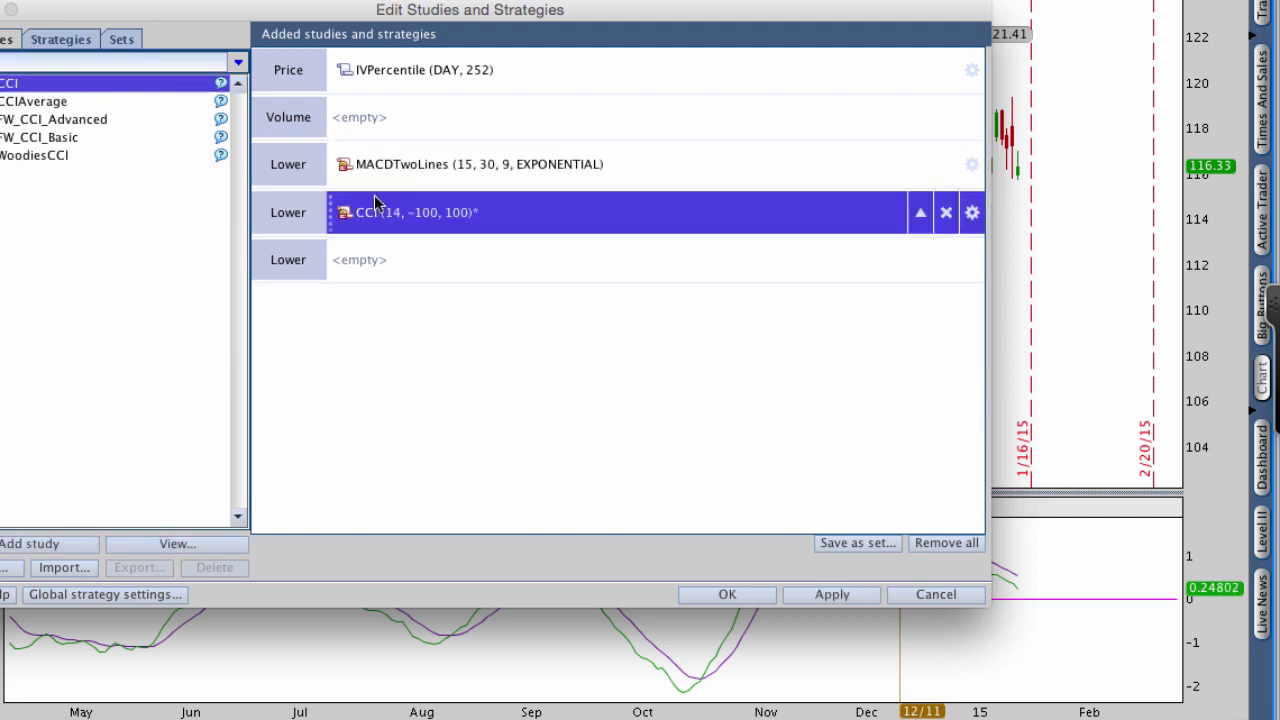
# Step: Set the CCI length to 31 and apply the study to the chart
pyautogui.click(972, 212)
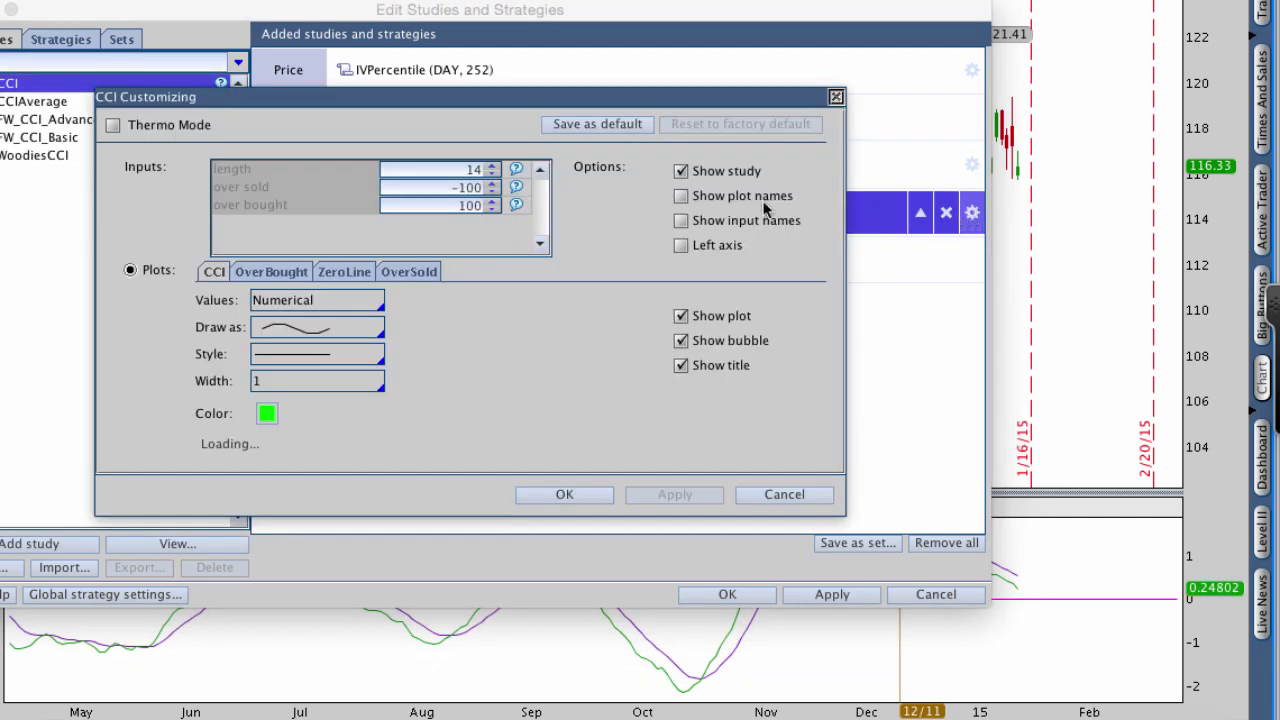
pyautogui.doubleClick(470, 170)
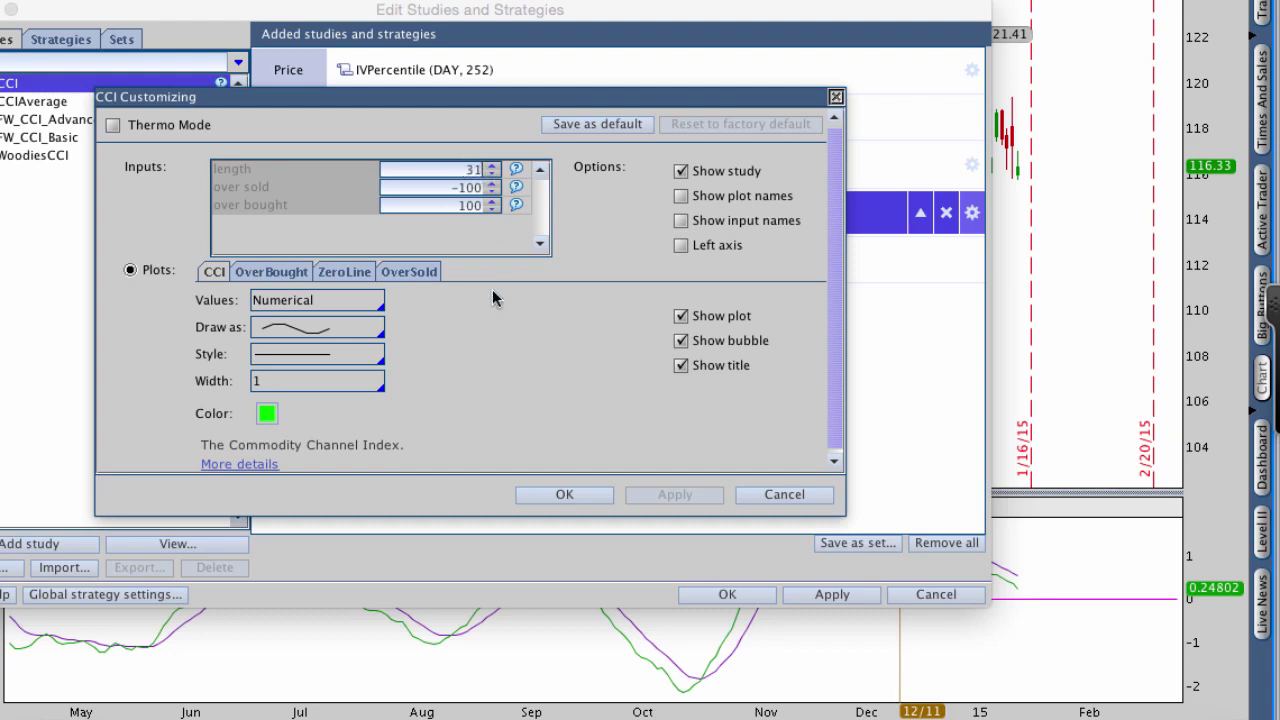
pyautogui.click(547, 492)
pyautogui.click(818, 596)
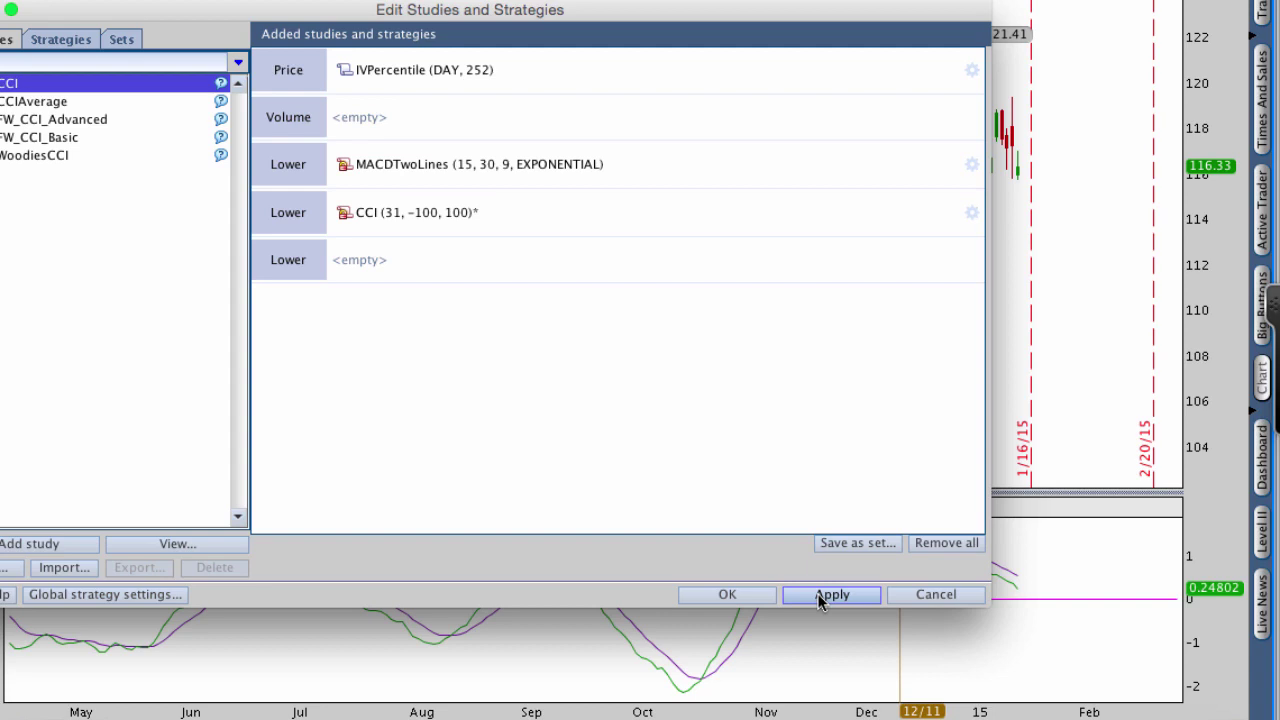
pyautogui.moveTo(374, 229)
pyautogui.mouseDown()
pyautogui.moveTo(388, 233)
pyautogui.moveTo(396, 197)
pyautogui.moveTo(380, 230)
pyautogui.mouseUp()
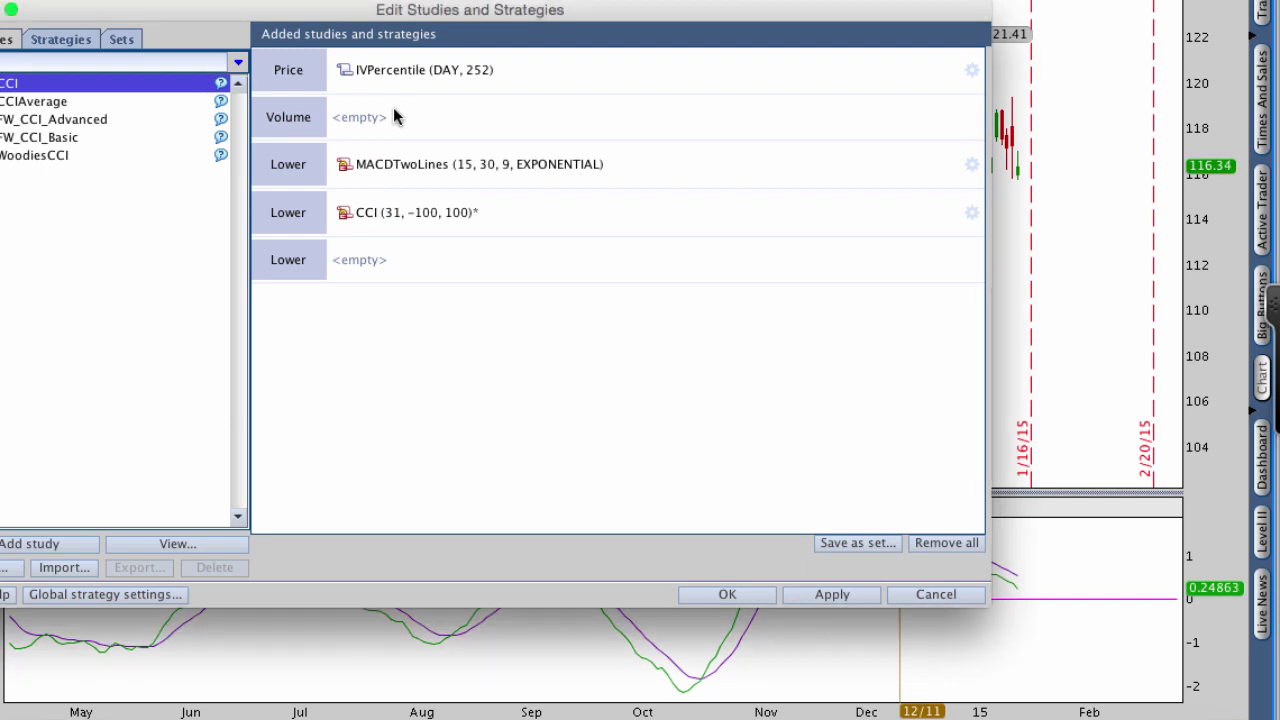
pyautogui.click(792, 595)
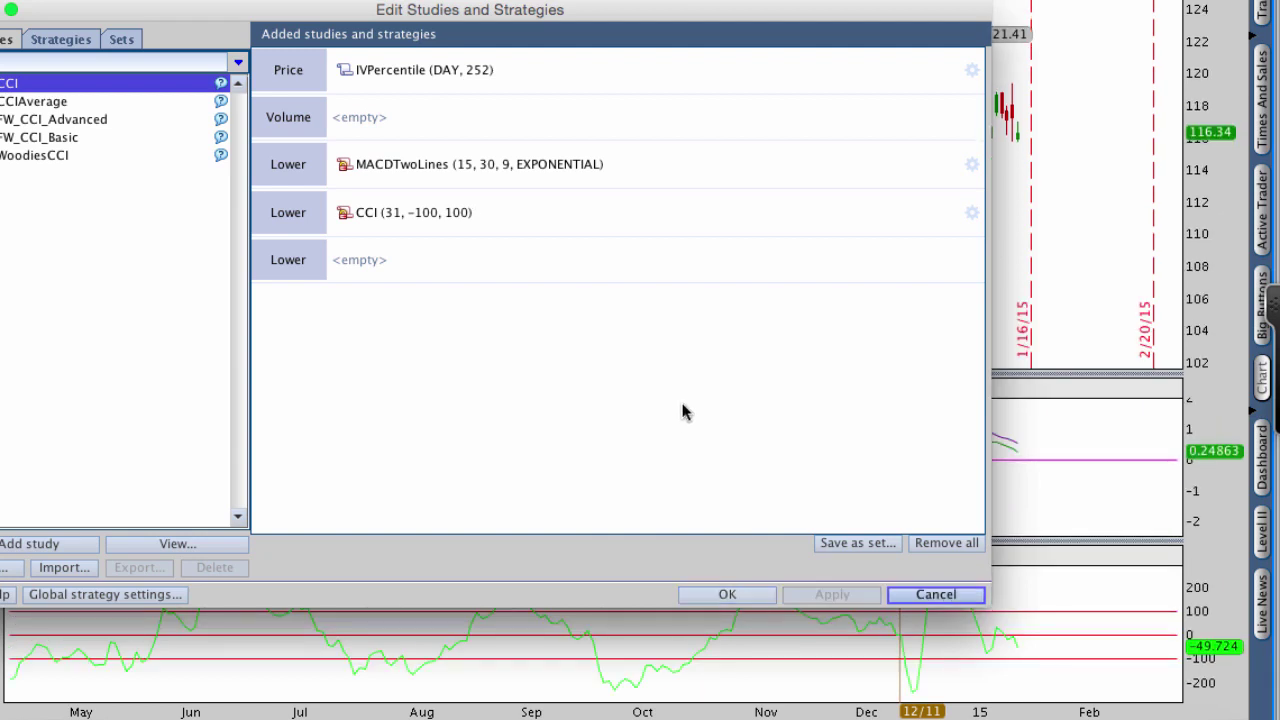
# Step: In the CCI settings, look through the overbought, zero and oversold plot settings
pyautogui.click(971, 214)
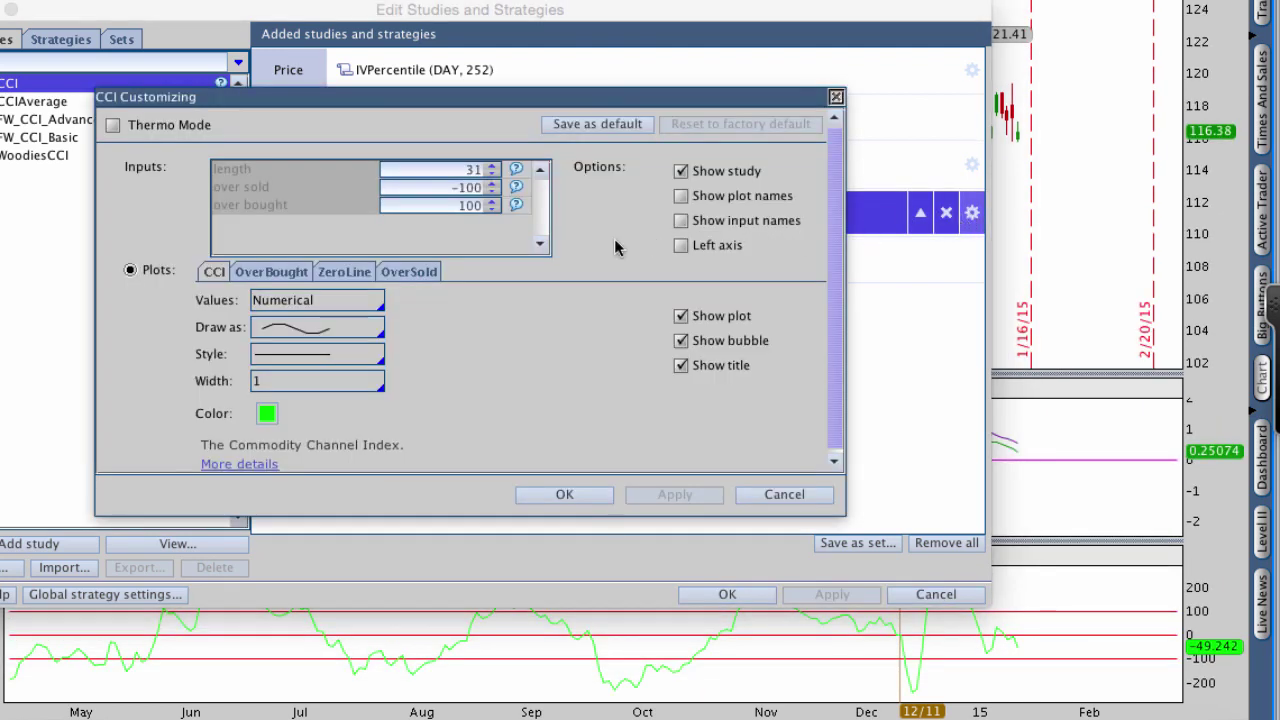
pyautogui.click(271, 276)
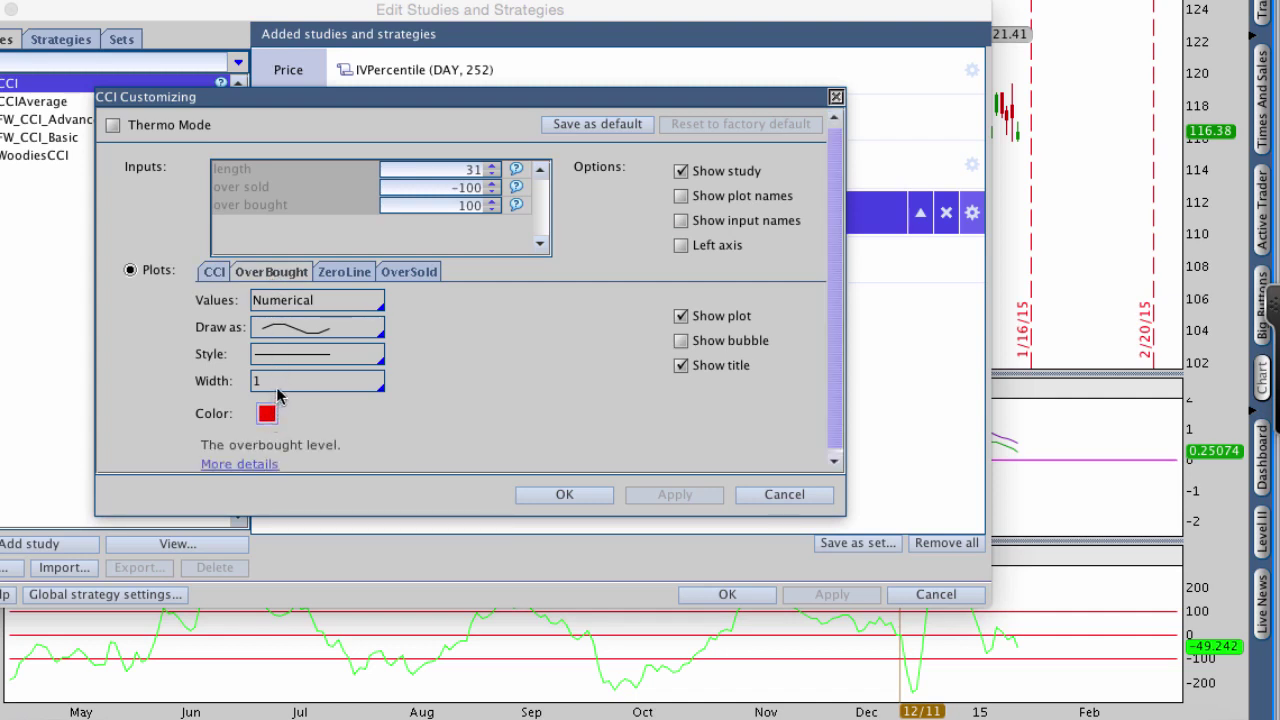
pyautogui.click(358, 278)
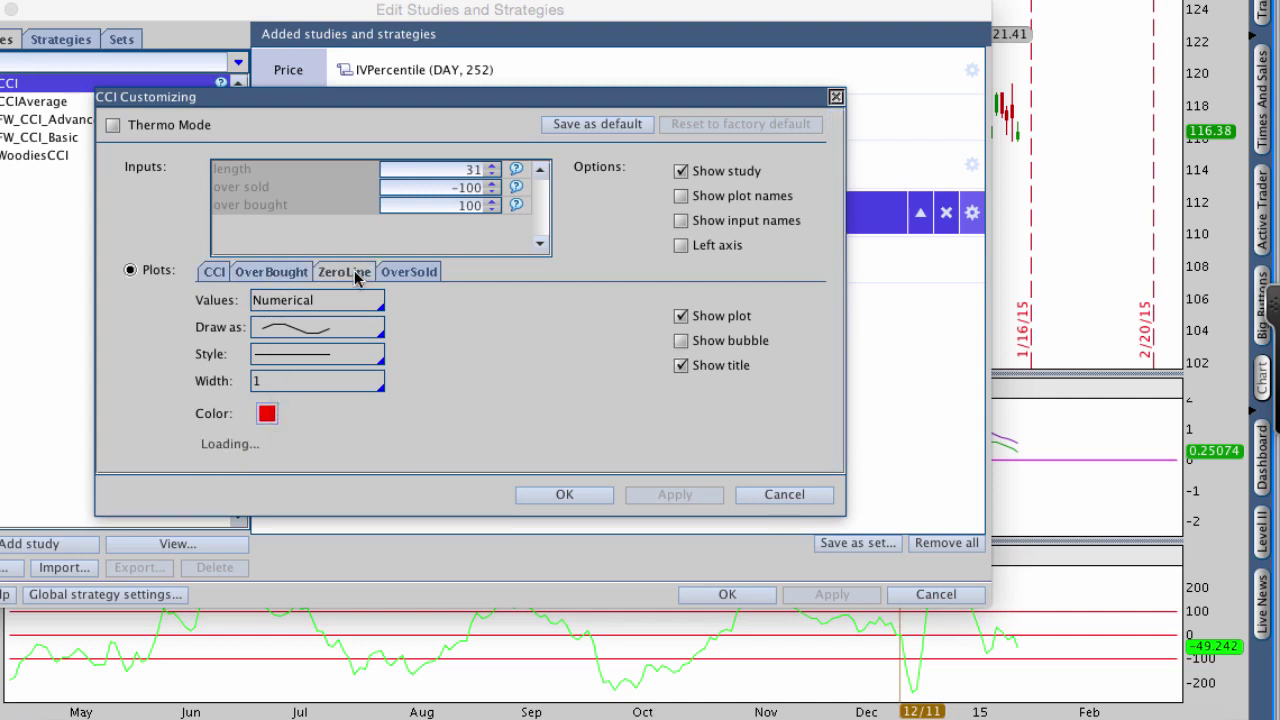
pyautogui.click(408, 279)
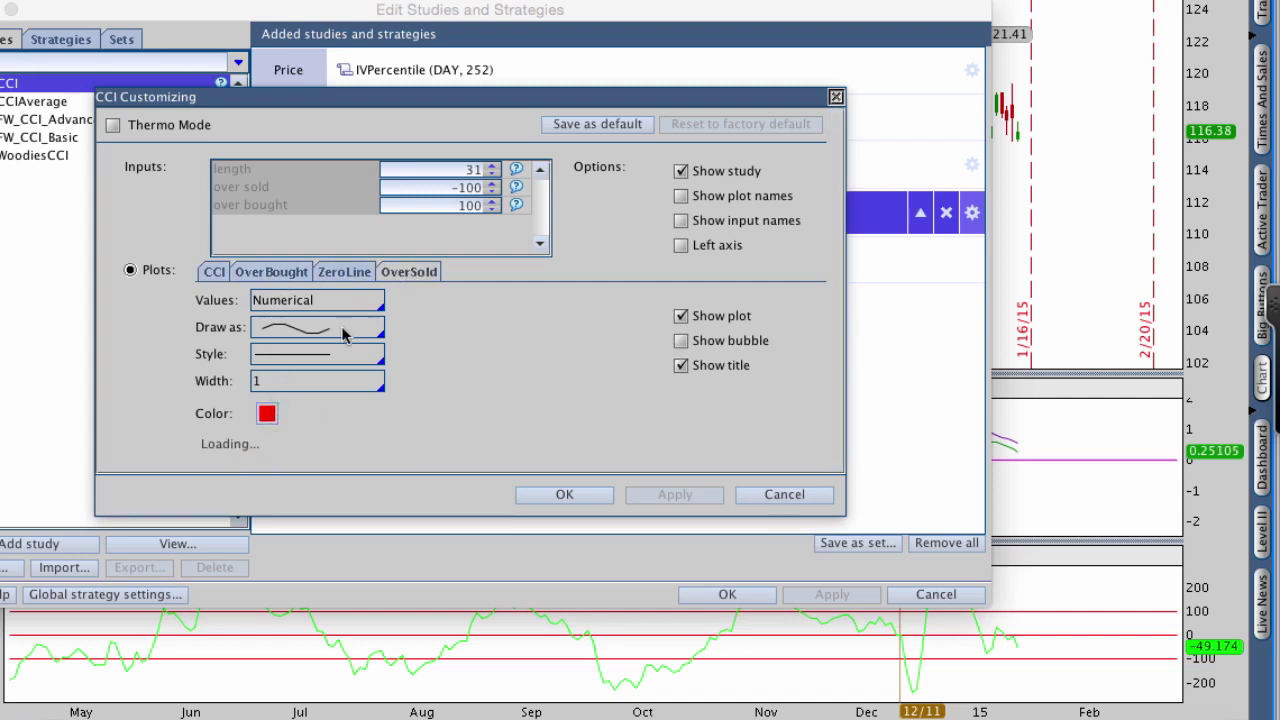
pyautogui.click(253, 280)
pyautogui.click(214, 273)
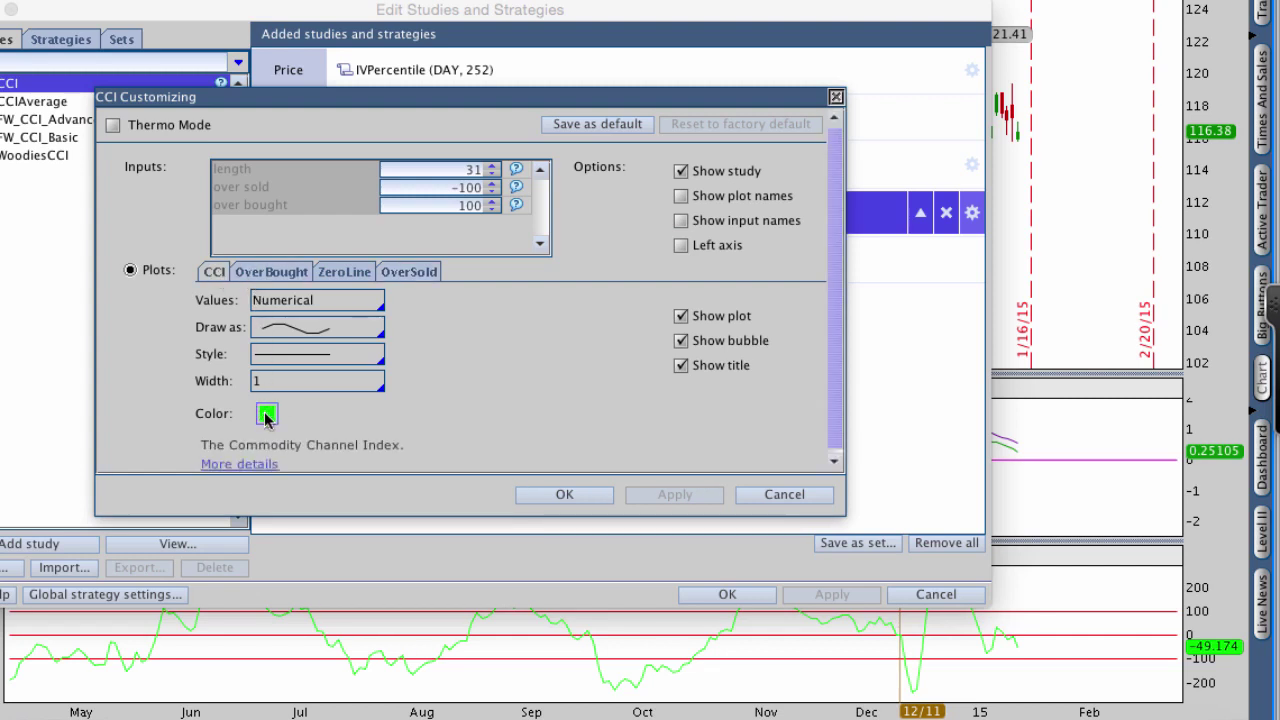
# Step: Colour the CCI line blue, then apply and close both dialogs
pyautogui.click(266, 413)
pyautogui.click(265, 465)
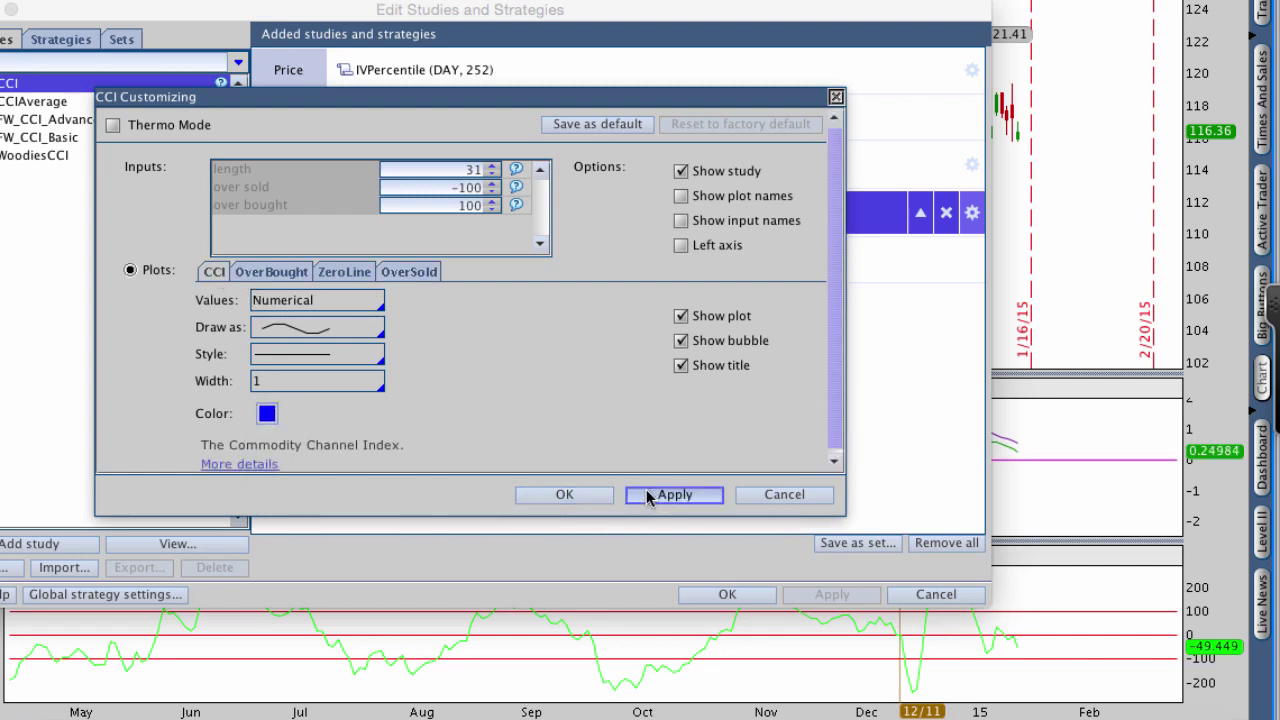
pyautogui.click(651, 494)
pyautogui.click(565, 494)
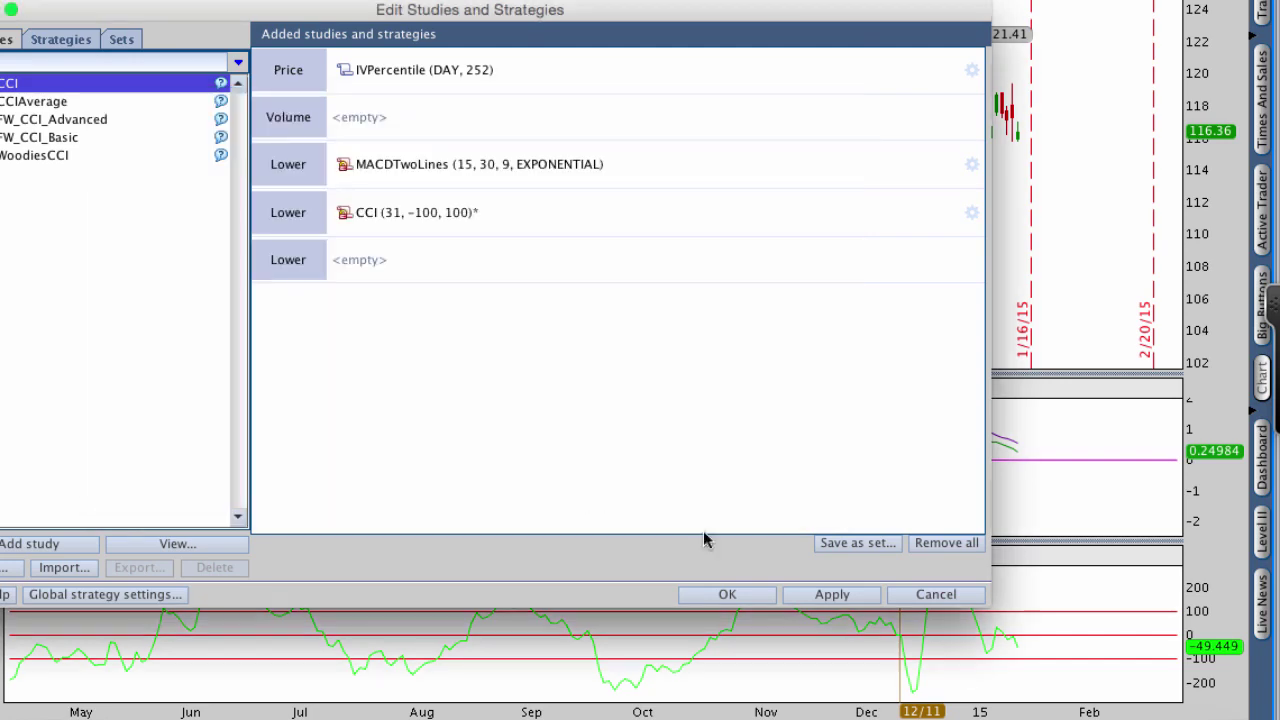
pyautogui.click(825, 594)
pyautogui.click(730, 594)
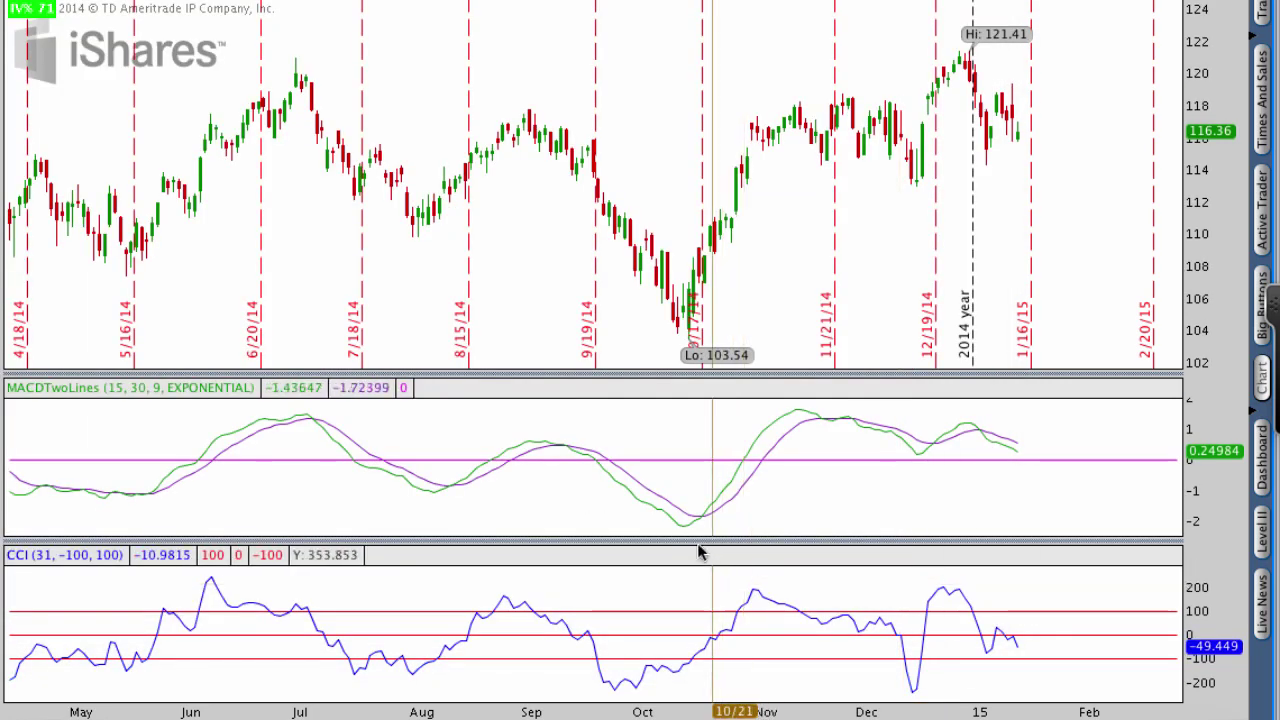
# Step: Zoom to mid-September through January, enlarge the CCI pane, and trace its zero level in red
pyautogui.moveTo(577, 505); pyautogui.dragTo(1090, 507)
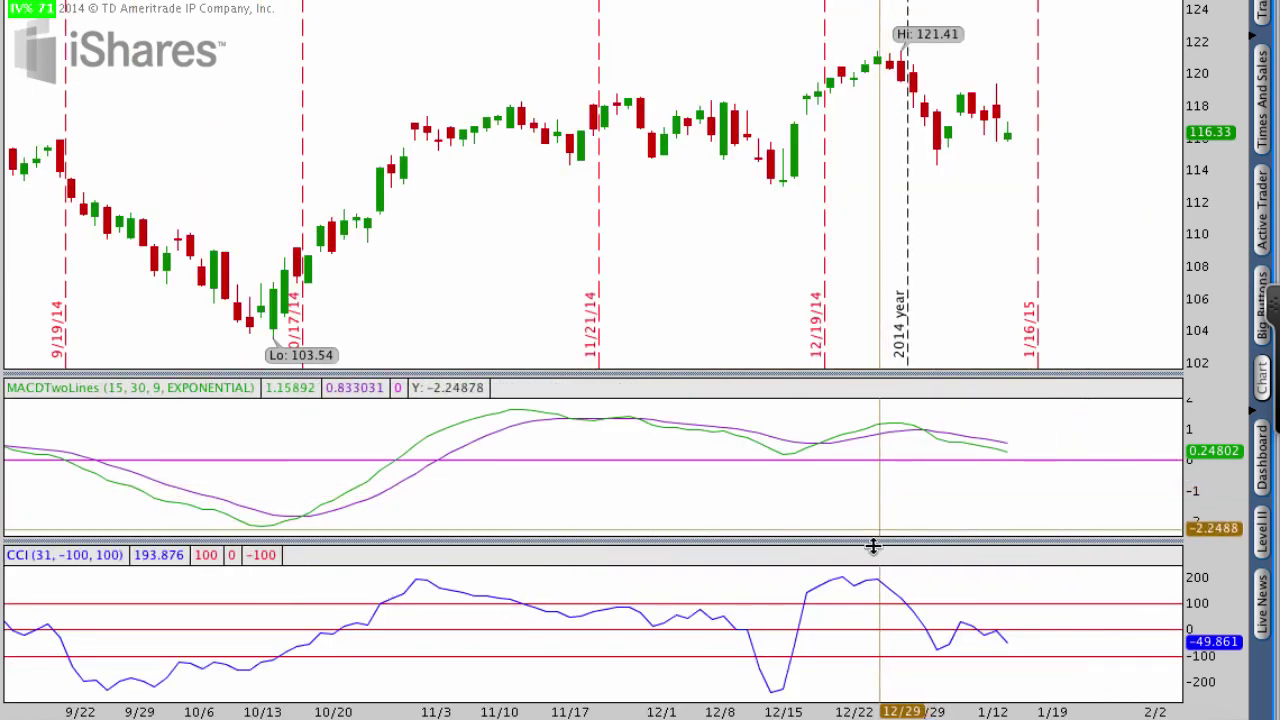
pyautogui.moveTo(873, 540); pyautogui.dragTo(871, 306)
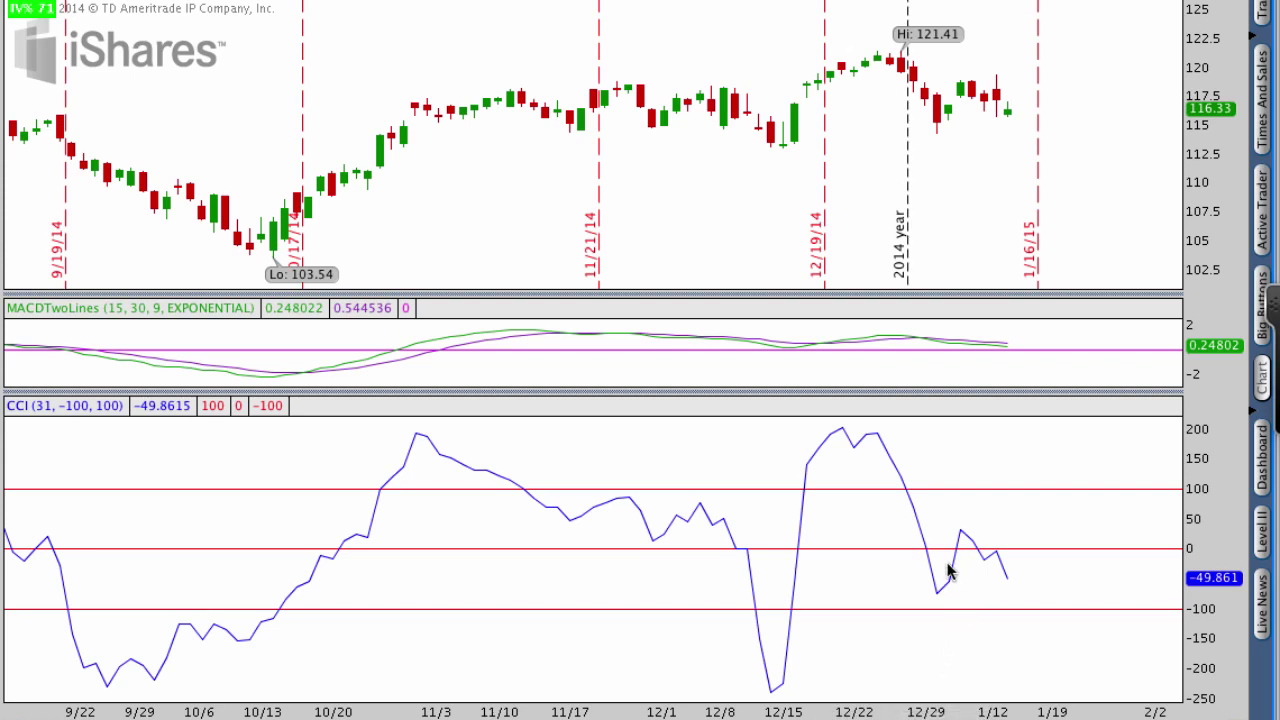
pyautogui.moveTo(58, 549); pyautogui.dragTo(659, 557)
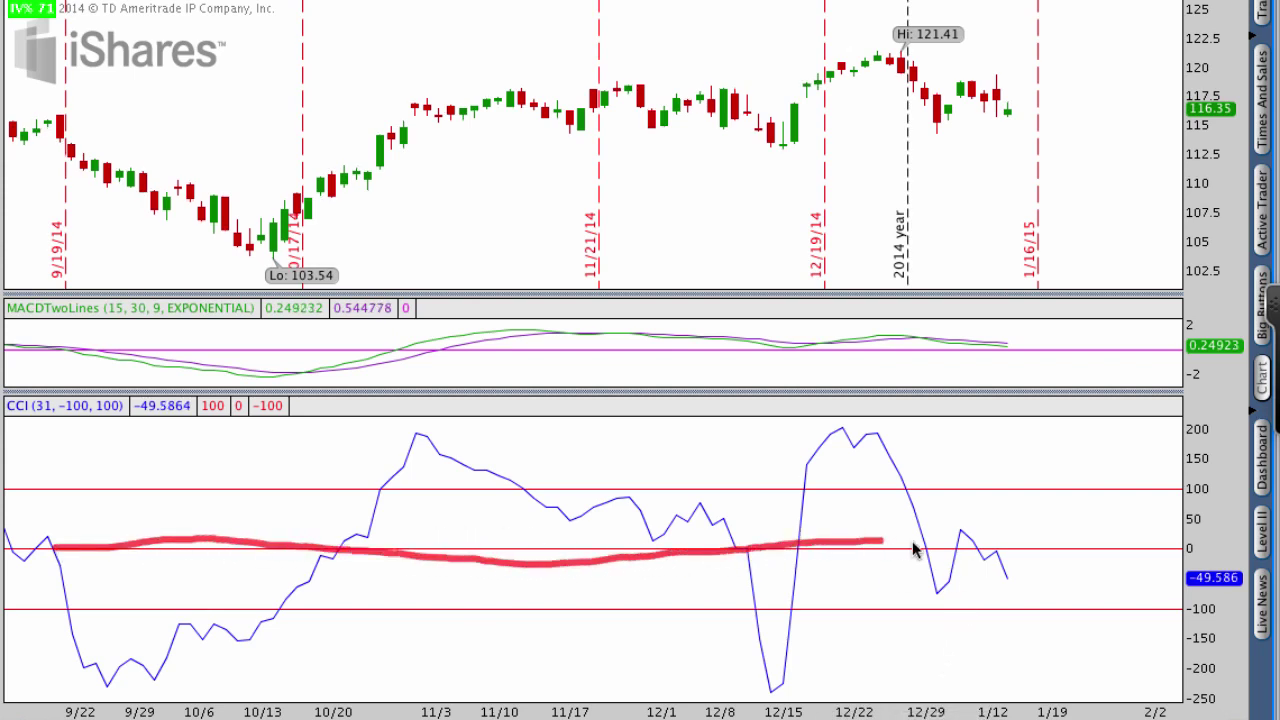
pyautogui.moveTo(912, 548); pyautogui.dragTo(1150, 548)
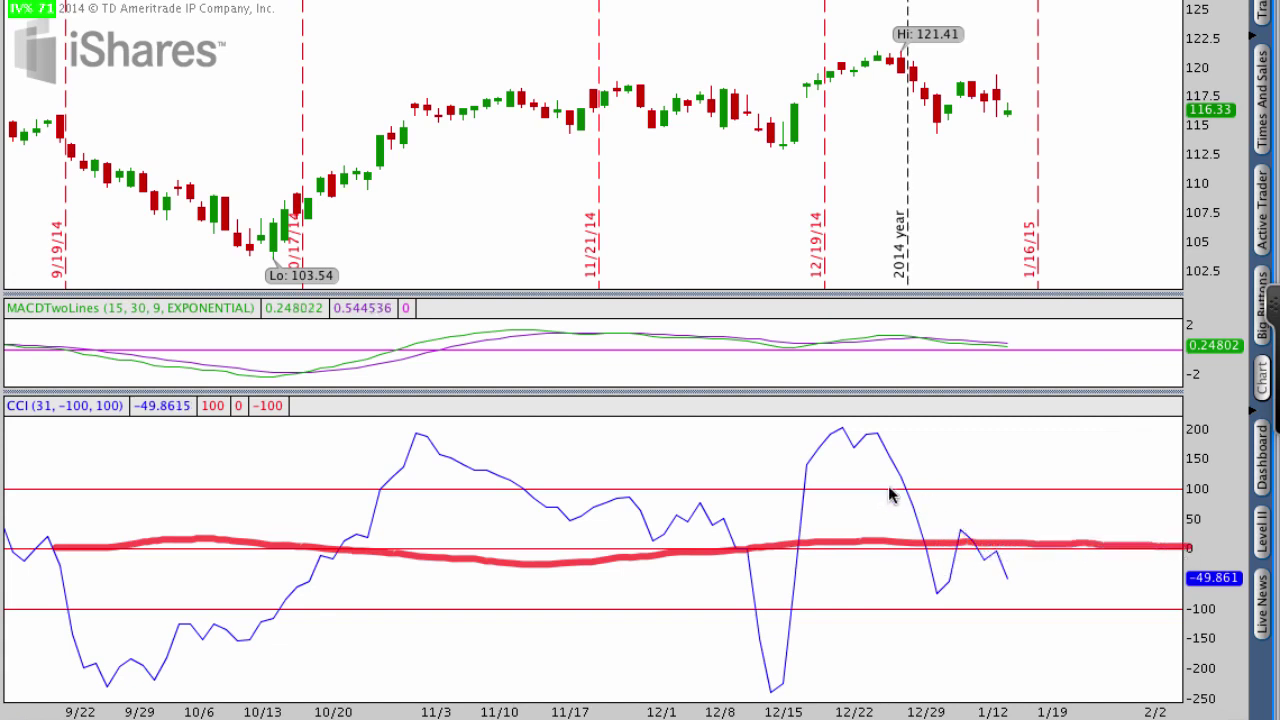
# Step: Mark the CCI 100 level and ring the recent zero-line moves, then erase the red marks
pyautogui.moveTo(888, 487); pyautogui.dragTo(1175, 488)
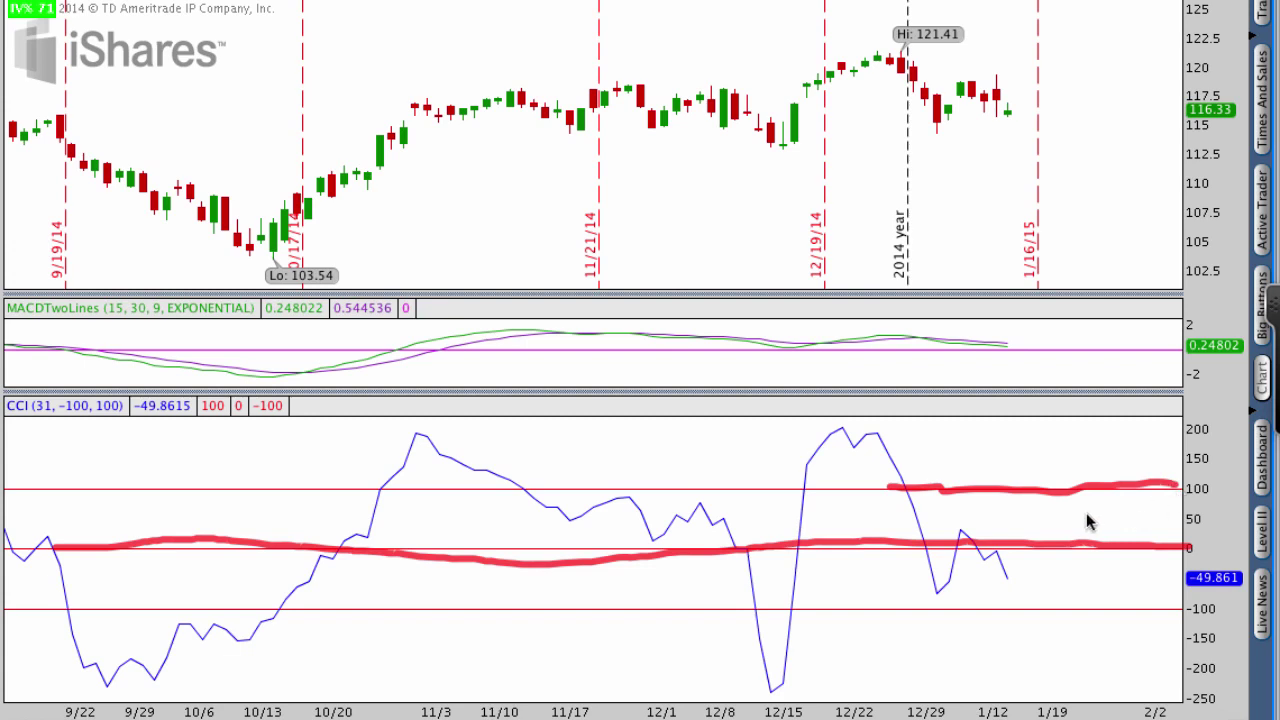
pyautogui.press('Escape')
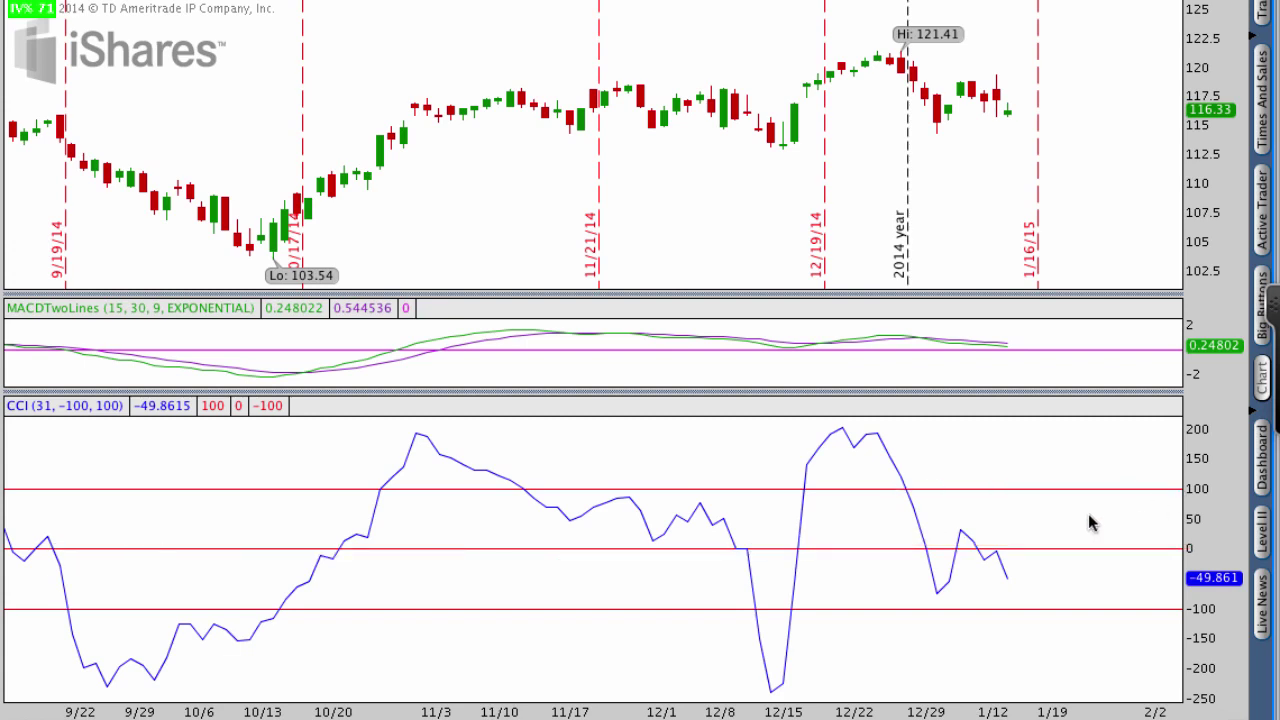
pyautogui.moveTo(1205, 527)
pyautogui.mouseDown()
pyautogui.moveTo(945, 530)
pyautogui.moveTo(893, 568)
pyautogui.moveTo(1123, 557)
pyautogui.moveTo(1223, 534)
pyautogui.moveTo(1205, 527)
pyautogui.mouseUp()
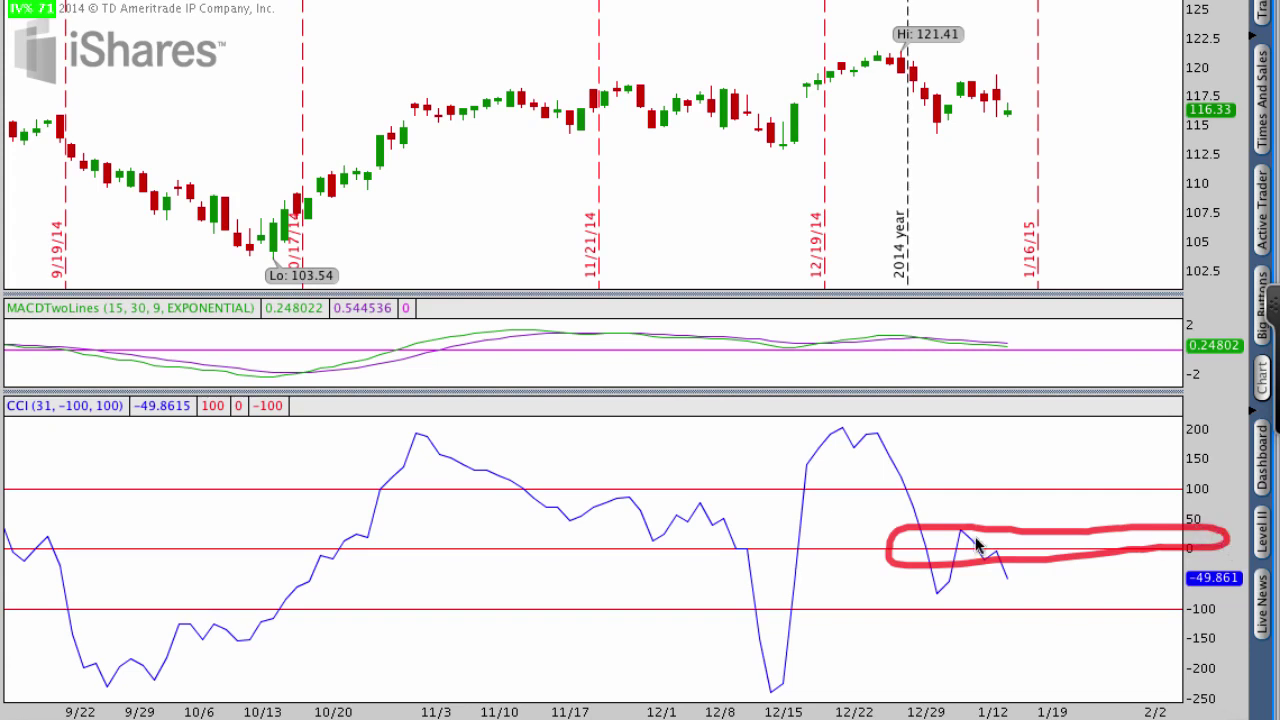
pyautogui.press('Escape')
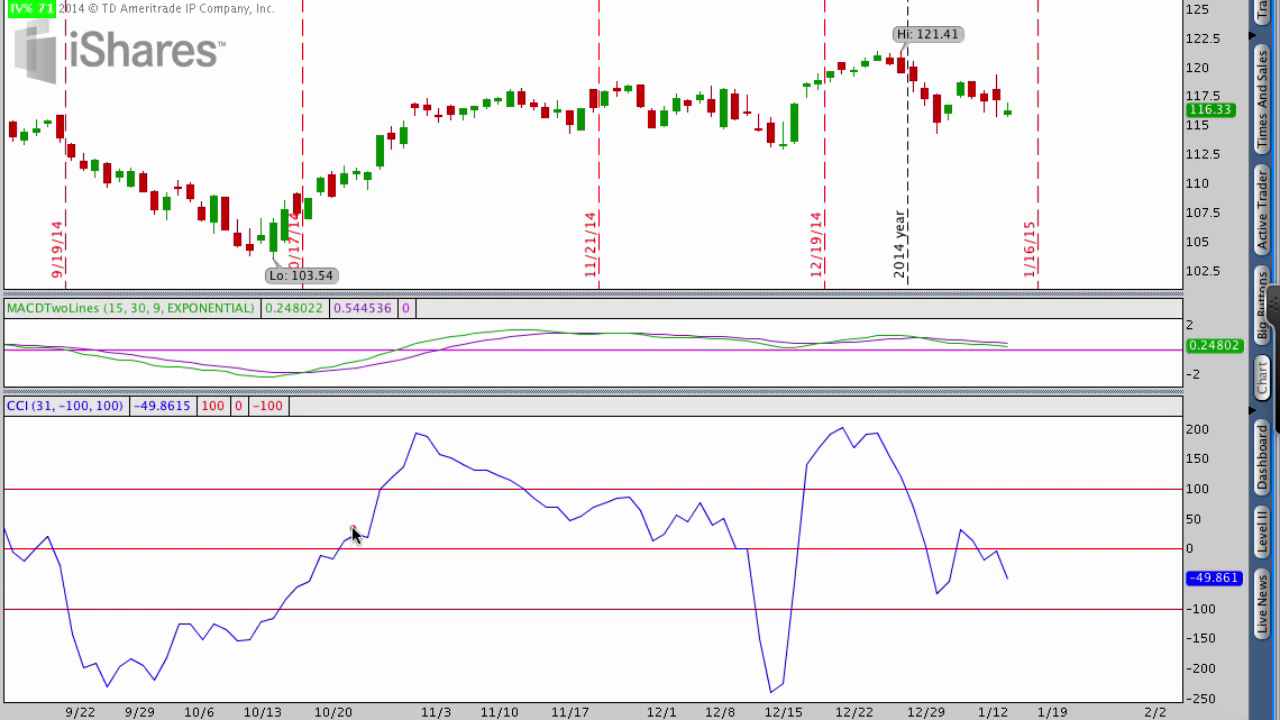
pyautogui.moveTo(352, 530)
pyautogui.mouseDown()
pyautogui.moveTo(334, 522)
pyautogui.moveTo(311, 545)
pyautogui.moveTo(328, 576)
pyautogui.moveTo(372, 565)
pyautogui.moveTo(349, 529)
pyautogui.mouseUp()
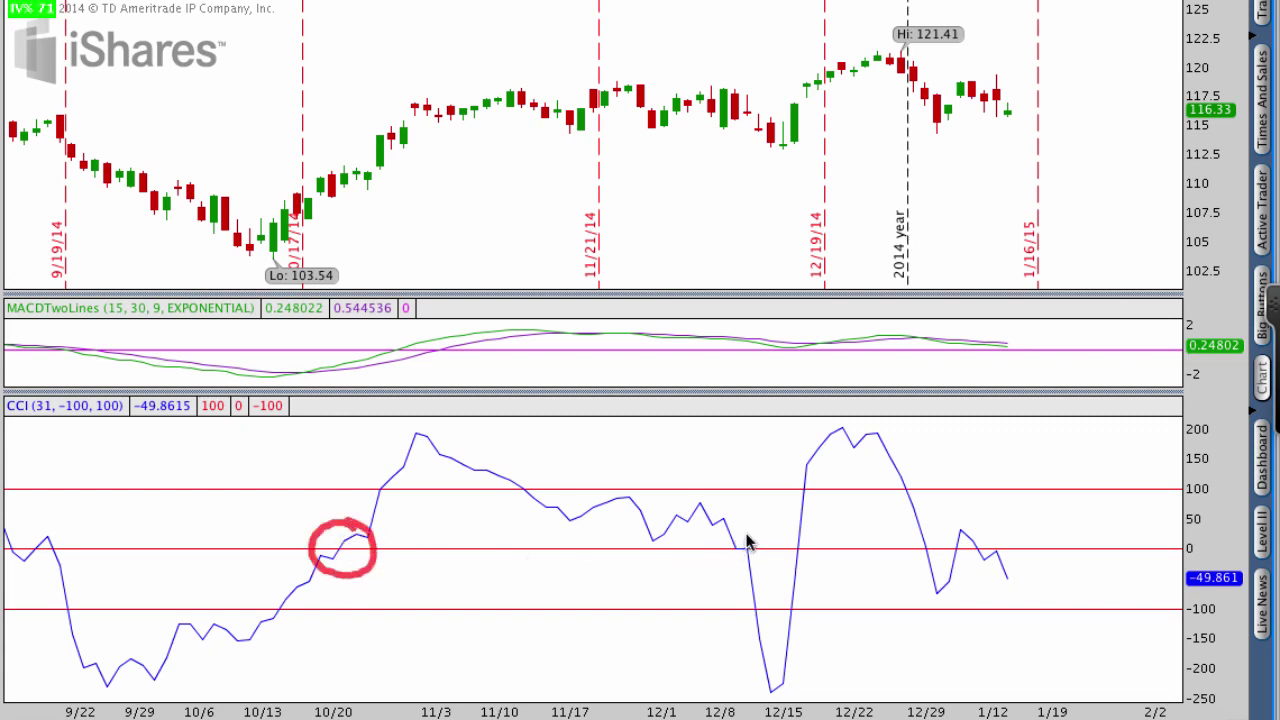
pyautogui.moveTo(745, 540)
pyautogui.mouseDown()
pyautogui.moveTo(722, 524)
pyautogui.moveTo(730, 572)
pyautogui.moveTo(758, 545)
pyautogui.moveTo(752, 524)
pyautogui.moveTo(802, 527)
pyautogui.moveTo(783, 568)
pyautogui.moveTo(818, 540)
pyautogui.moveTo(814, 528)
pyautogui.mouseUp()
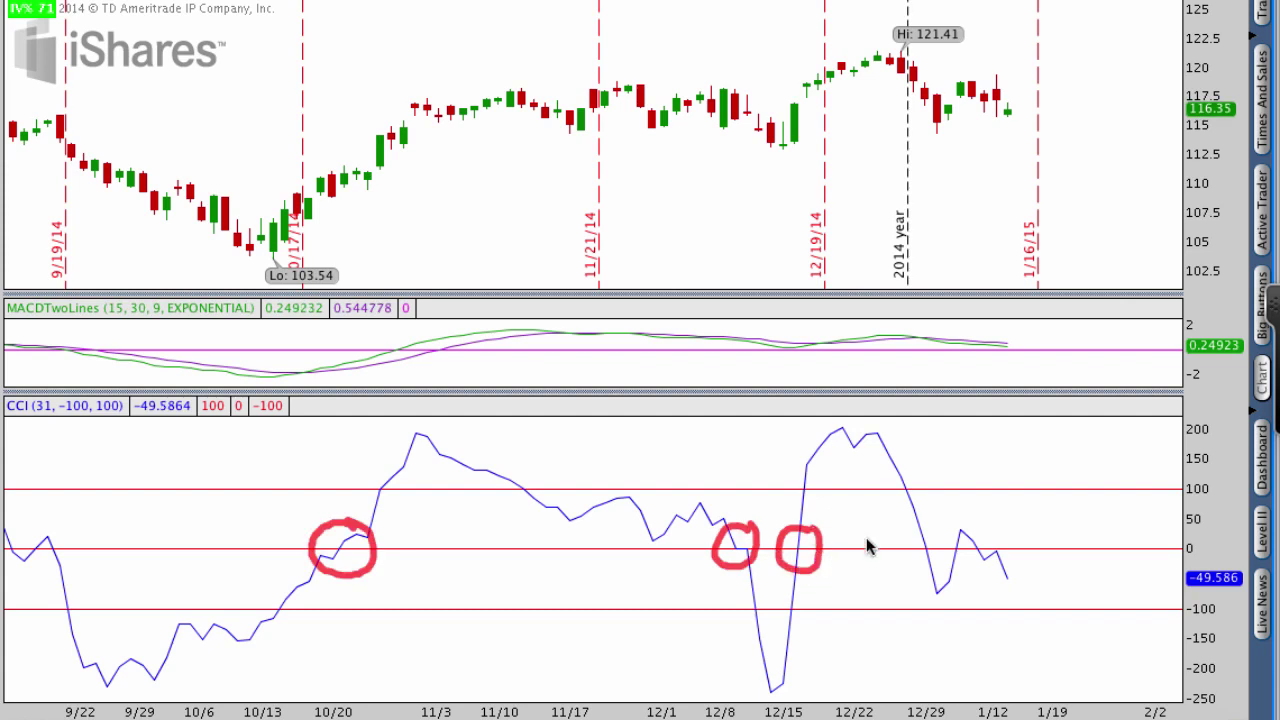
pyautogui.moveTo(924, 528)
pyautogui.mouseDown()
pyautogui.moveTo(910, 572)
pyautogui.moveTo(940, 550)
pyautogui.moveTo(925, 526)
pyautogui.mouseUp()
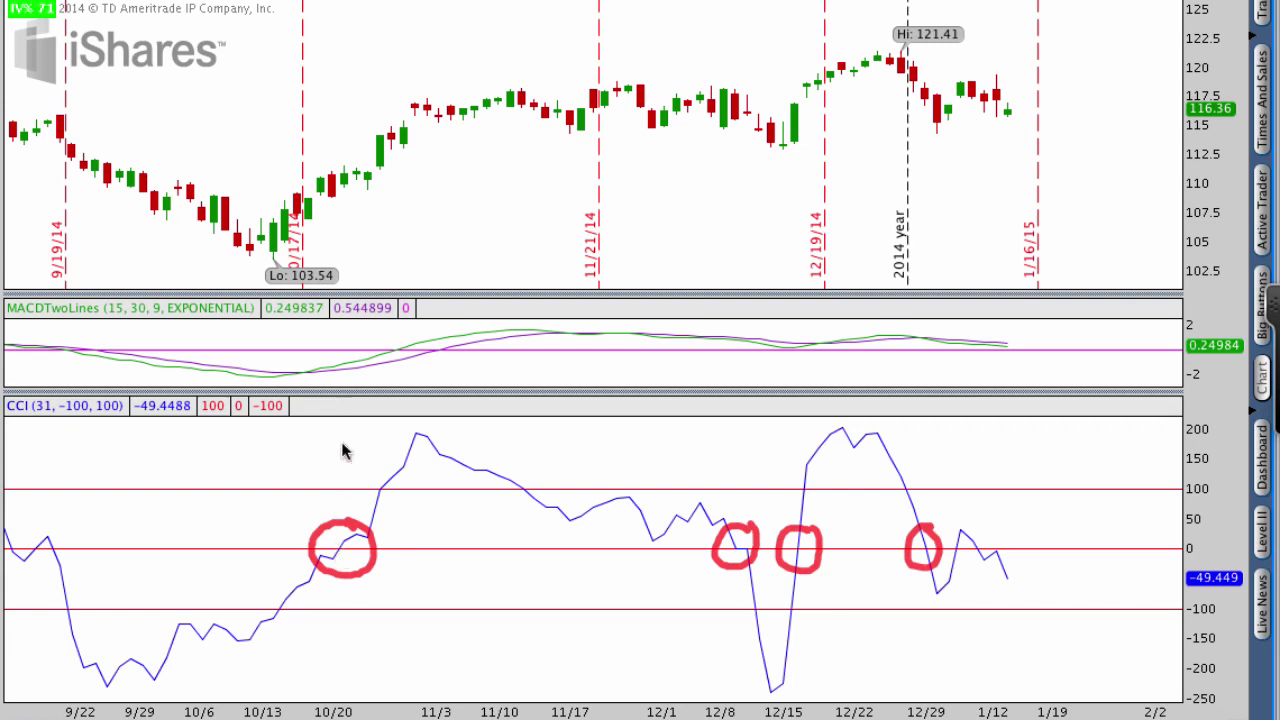
pyautogui.moveTo(345, 160)
pyautogui.mouseDown()
pyautogui.moveTo(335, 198)
pyautogui.moveTo(363, 168)
pyautogui.moveTo(345, 180)
pyautogui.moveTo(488, 122)
pyautogui.moveTo(590, 90)
pyautogui.moveTo(591, 109)
pyautogui.mouseUp()
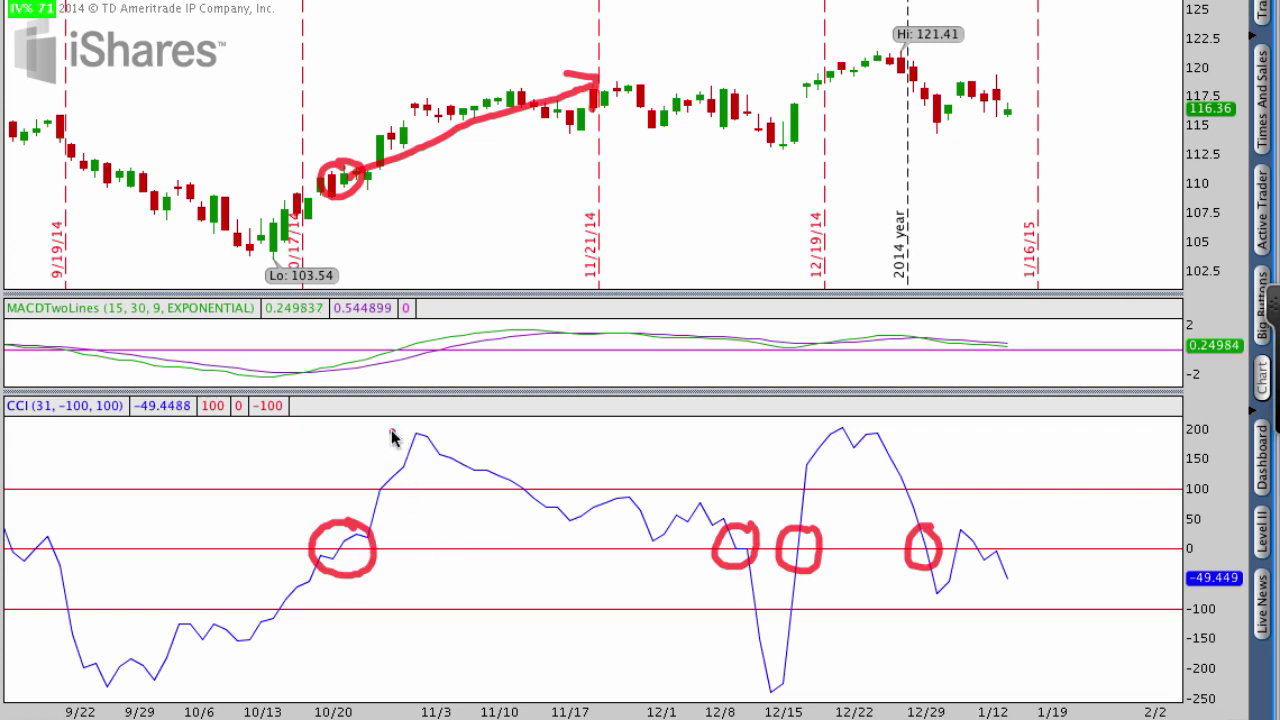
pyautogui.moveTo(390, 432)
pyautogui.mouseDown()
pyautogui.moveTo(458, 434)
pyautogui.moveTo(396, 435)
pyautogui.mouseUp()
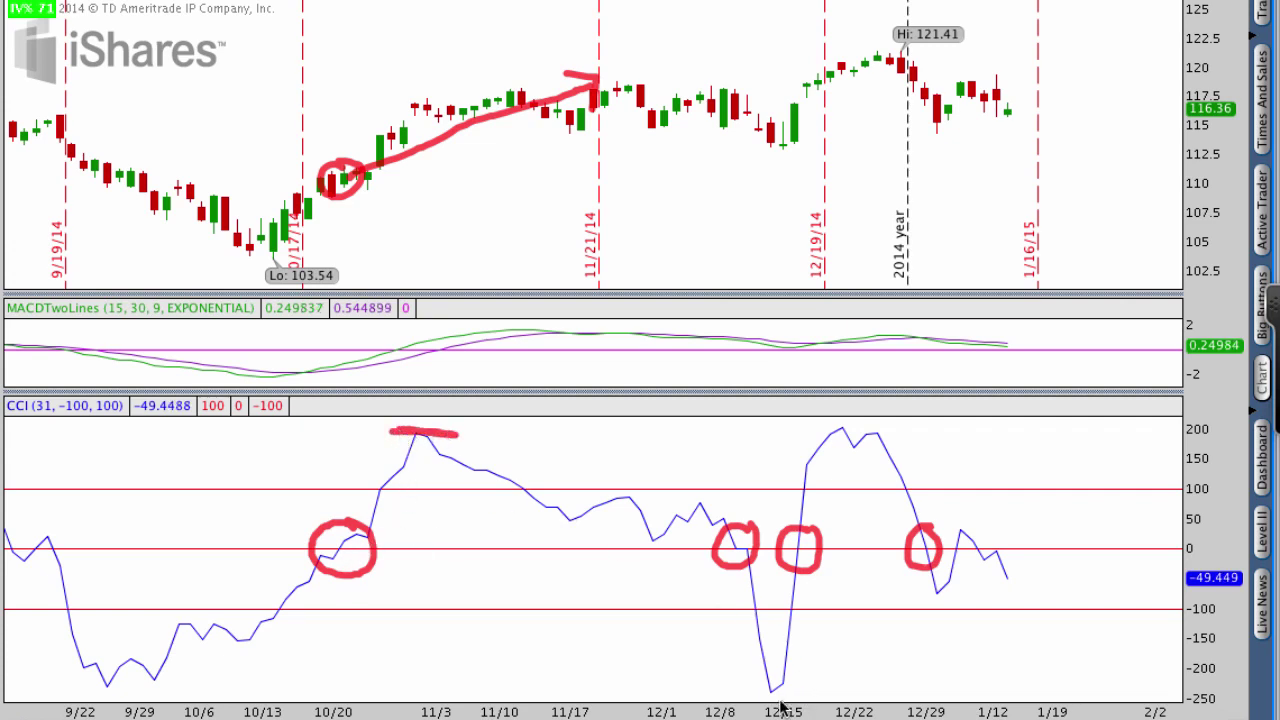
pyautogui.moveTo(752, 686); pyautogui.dragTo(805, 688)
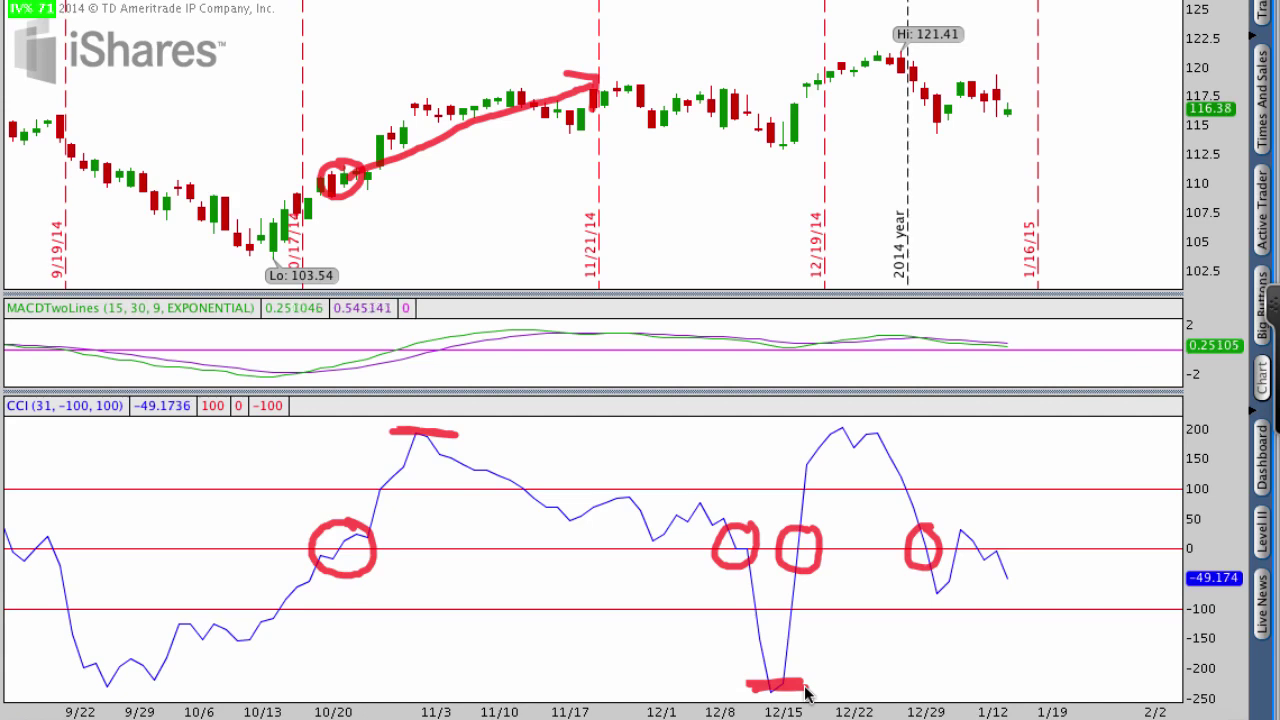
pyautogui.press('Escape')
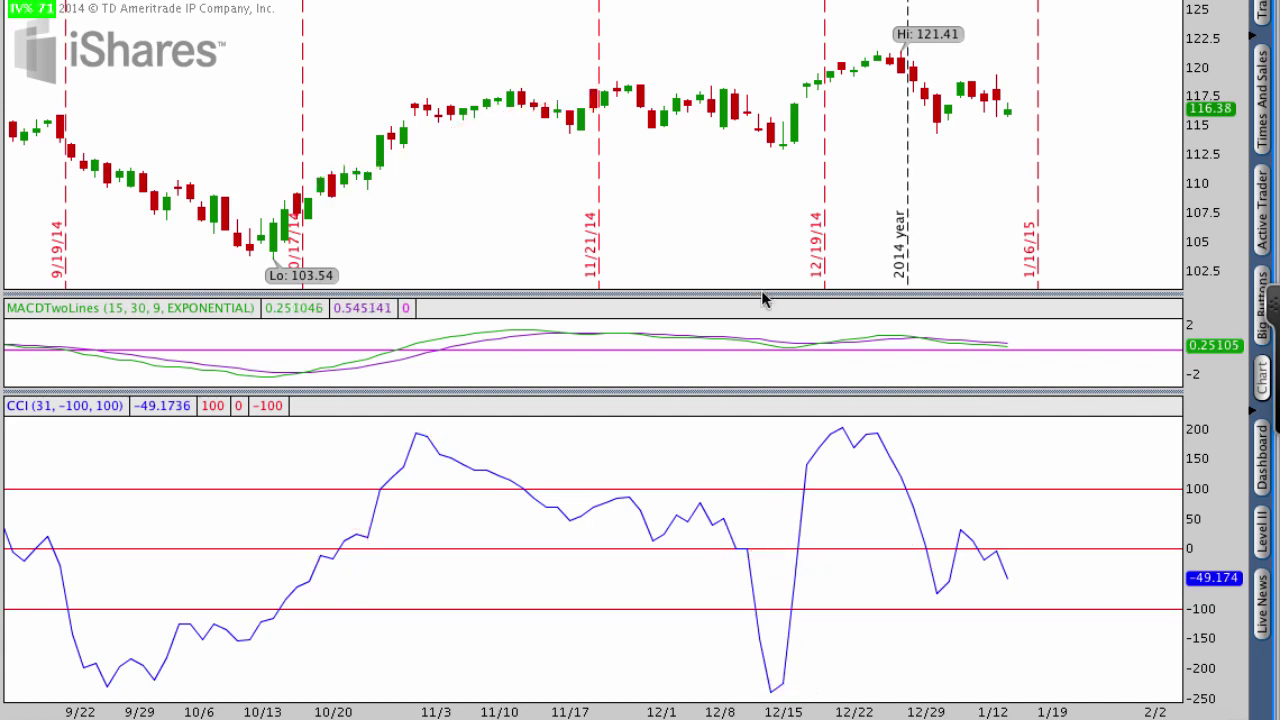
# Step: Drag the price/MACD divider down, sketch the 12/15 price swing, then erase the annotations
pyautogui.moveTo(763, 294); pyautogui.dragTo(773, 362)
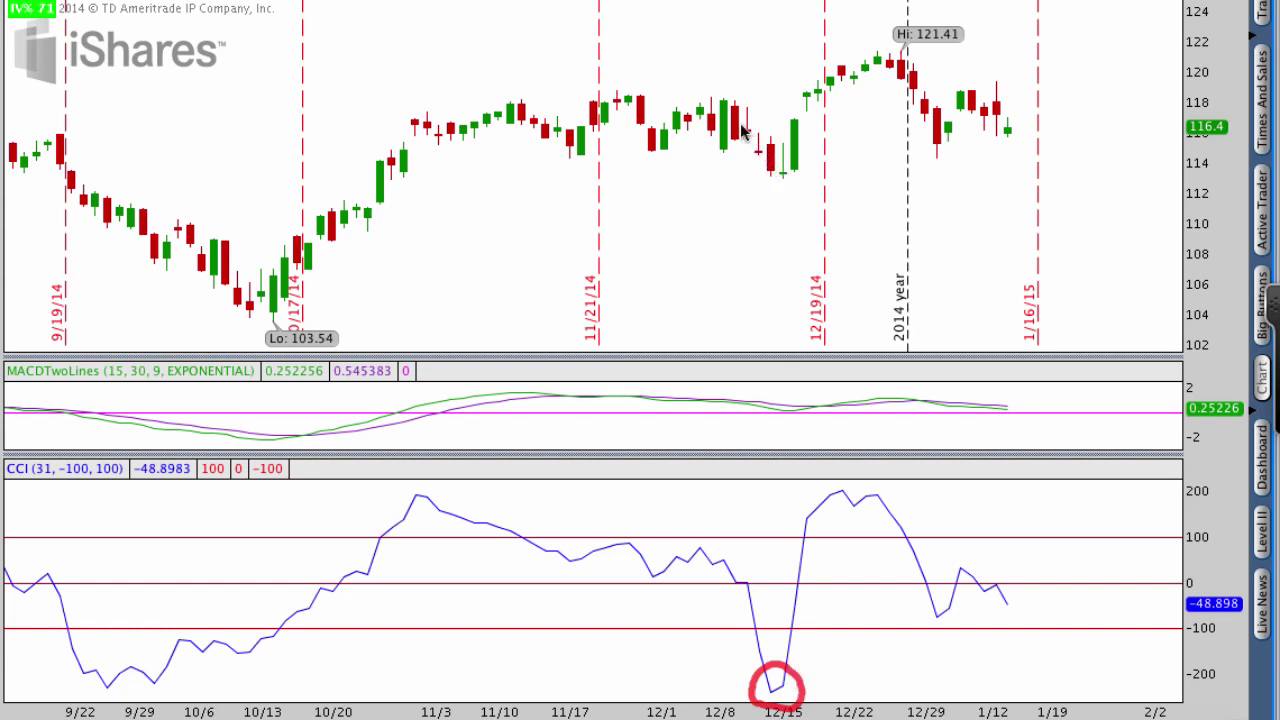
pyautogui.moveTo(740, 122)
pyautogui.mouseDown()
pyautogui.moveTo(772, 167)
pyautogui.moveTo(806, 104)
pyautogui.moveTo(782, 114)
pyautogui.moveTo(816, 108)
pyautogui.moveTo(824, 132)
pyautogui.moveTo(918, 78)
pyautogui.moveTo(958, 118)
pyautogui.moveTo(932, 102)
pyautogui.moveTo(972, 80)
pyautogui.mouseUp()
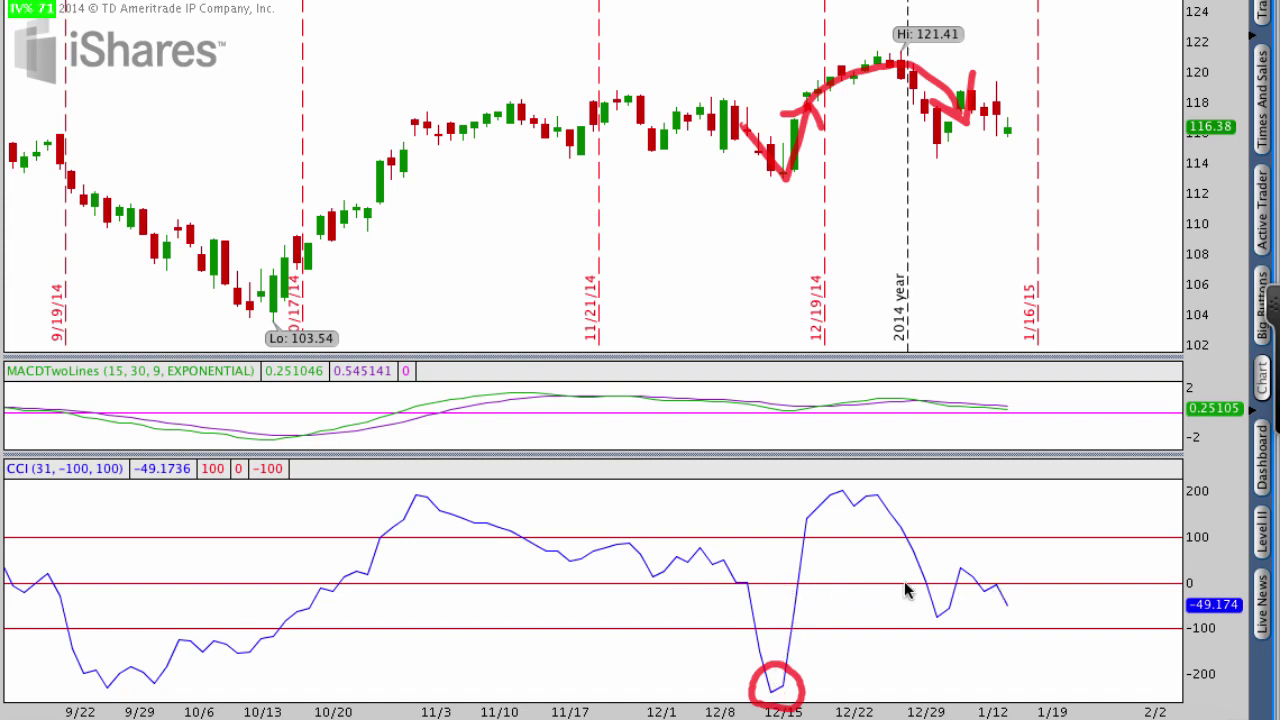
pyautogui.press('Escape')
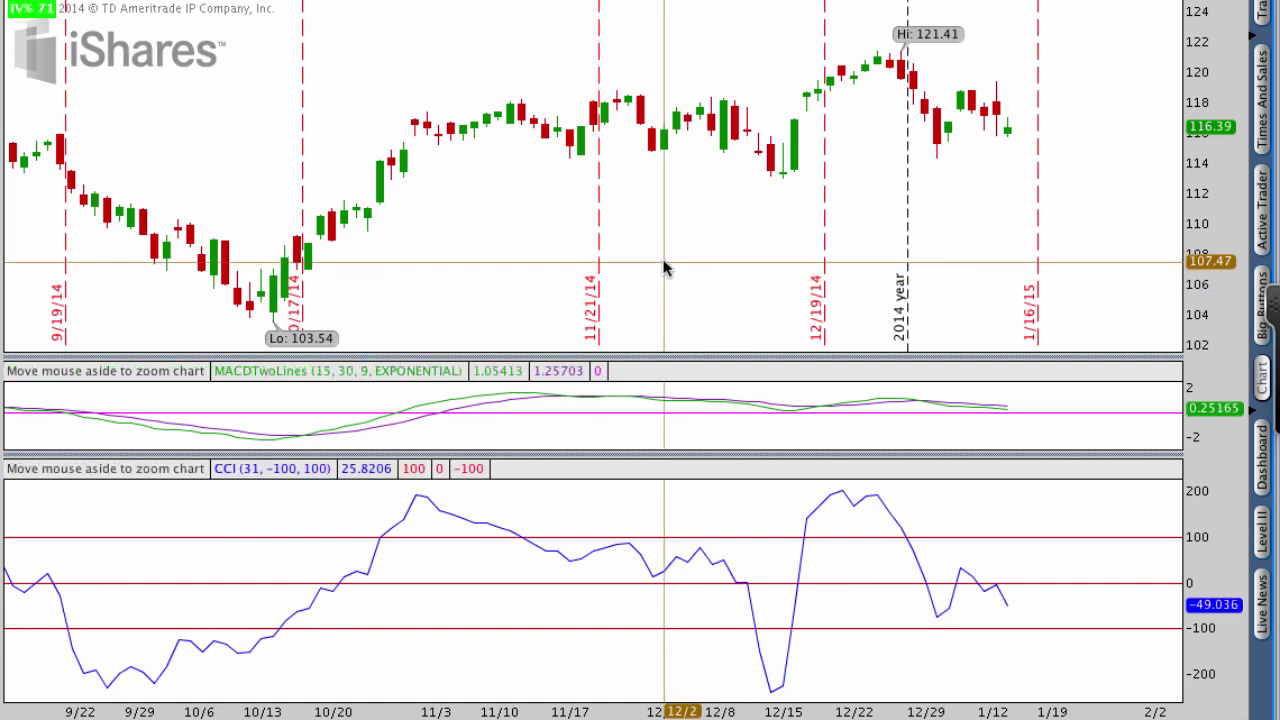
# Step: Zoom out to May–January and mark CCI zero crossings and the late-July price drop, then erase
pyautogui.scroll(-3, 663, 266)
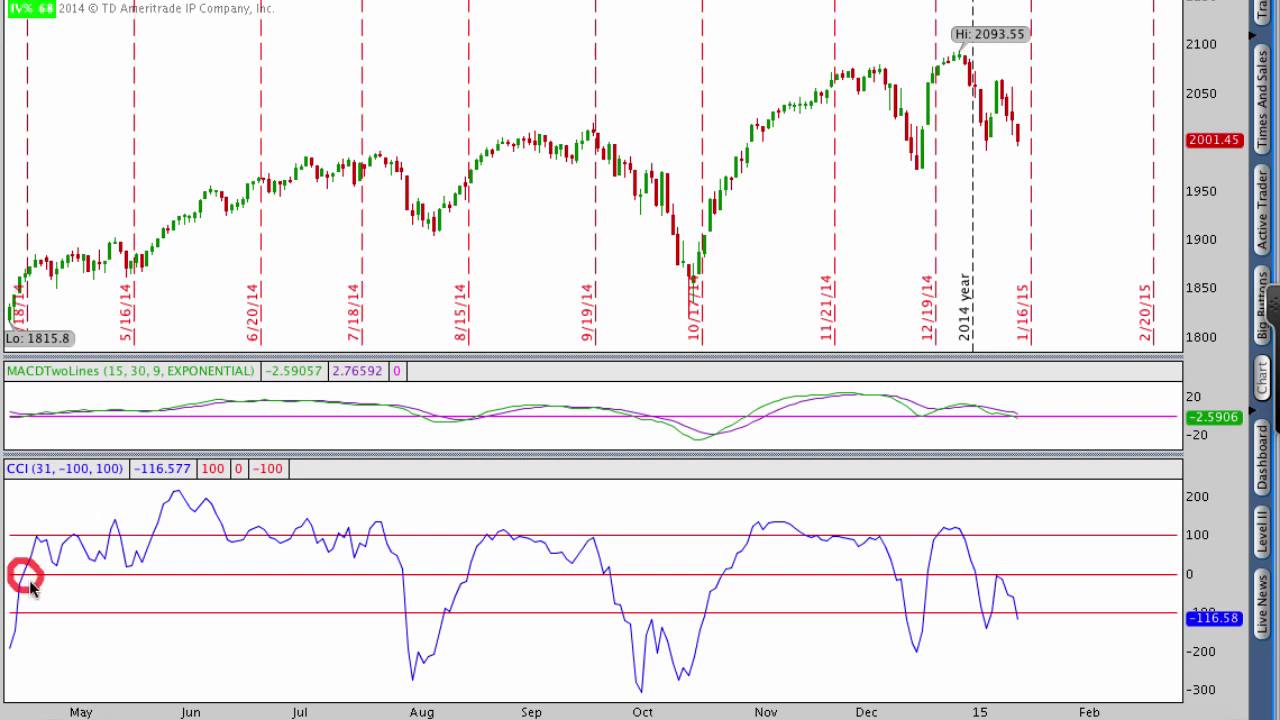
pyautogui.moveTo(122, 420)
pyautogui.mouseDown()
pyautogui.moveTo(43, 537)
pyautogui.moveTo(42, 512)
pyautogui.moveTo(74, 523)
pyautogui.mouseUp()
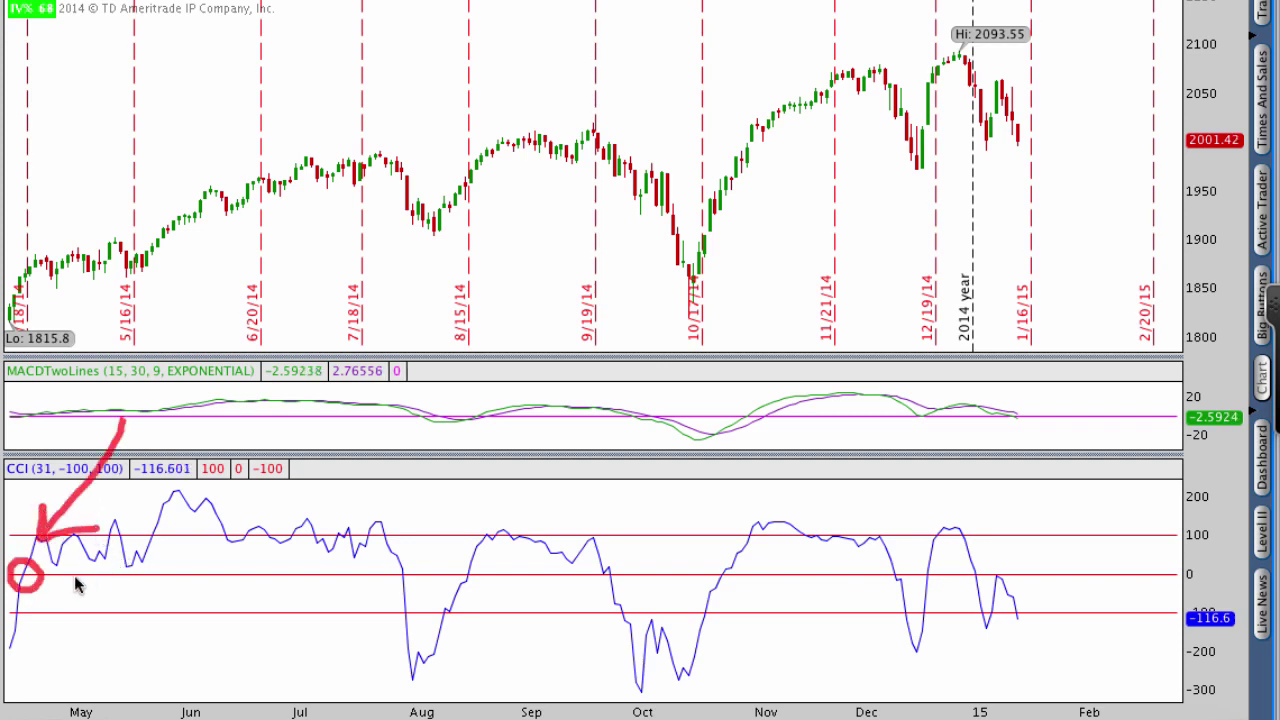
pyautogui.moveTo(45, 580); pyautogui.dragTo(411, 580)
pyautogui.press('e')
pyautogui.hotkey('ctrl', 'z')
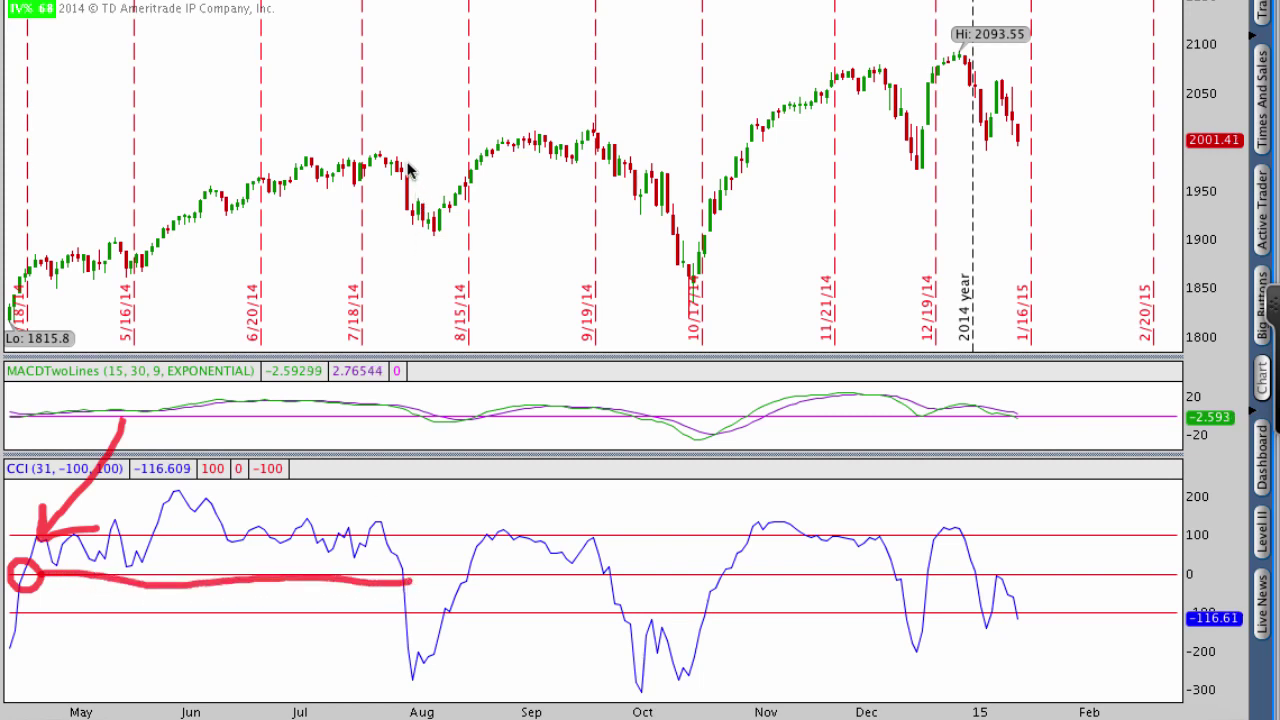
pyautogui.moveTo(407, 152)
pyautogui.mouseDown()
pyautogui.moveTo(396, 170)
pyautogui.moveTo(420, 168)
pyautogui.moveTo(410, 150)
pyautogui.mouseUp()
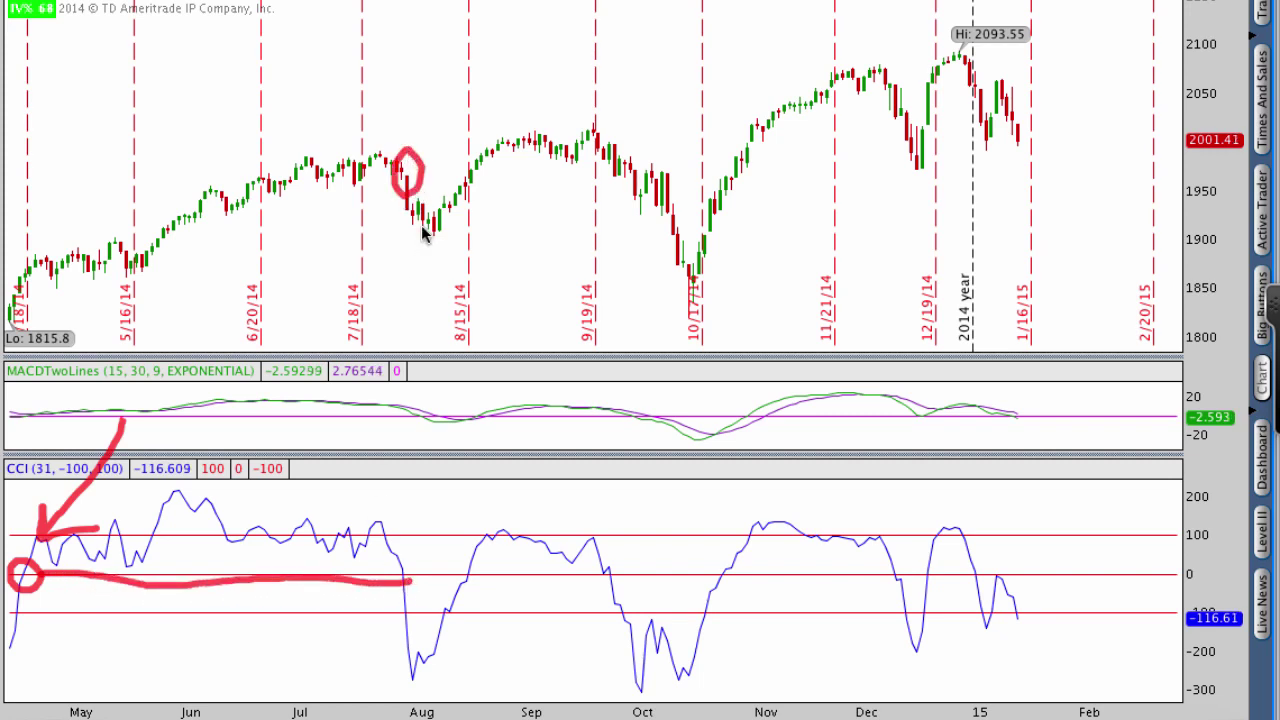
pyautogui.moveTo(411, 562)
pyautogui.mouseDown()
pyautogui.moveTo(418, 592)
pyautogui.moveTo(408, 557)
pyautogui.mouseUp()
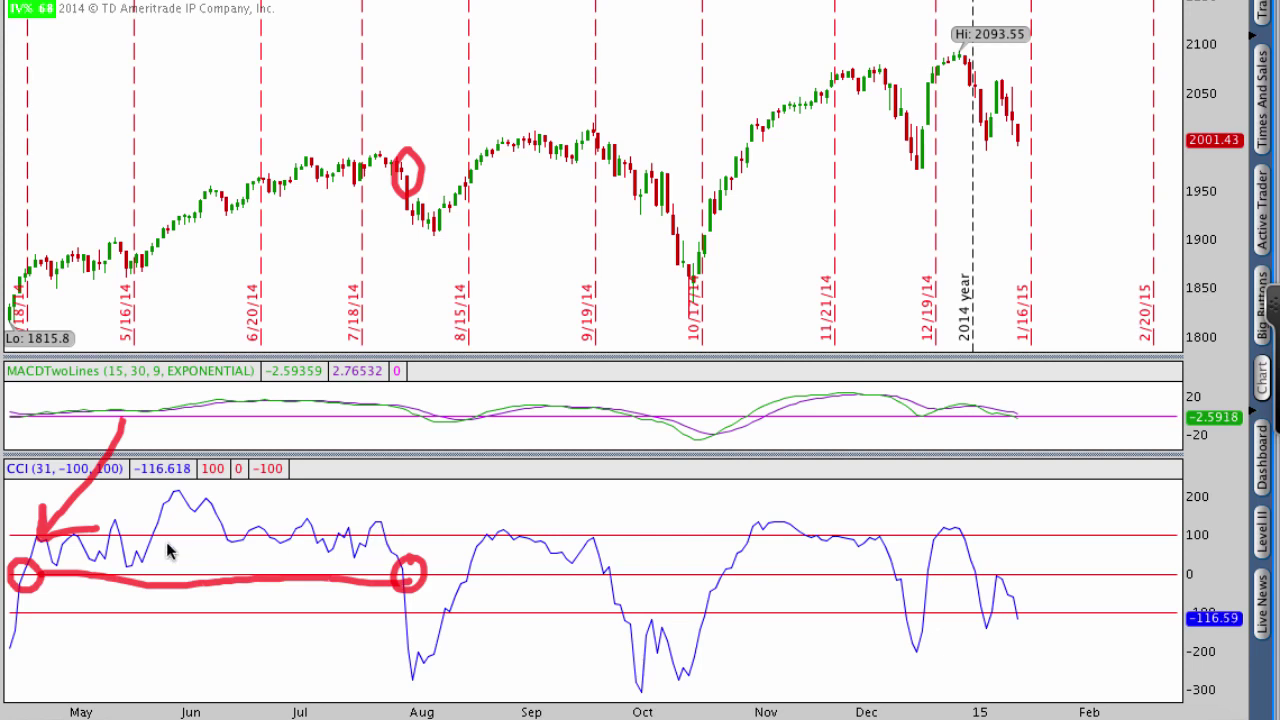
pyautogui.press('Escape')
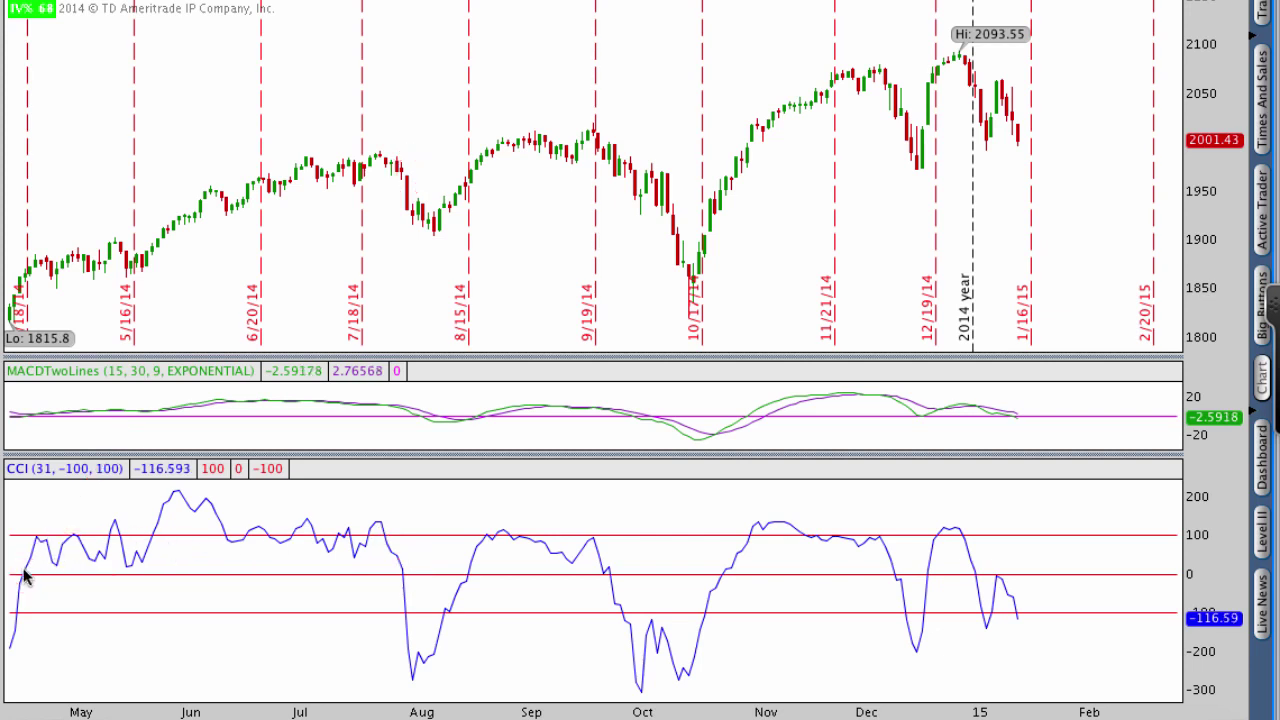
# Step: Trace the CCI zero line and put an X on the late-July drop, then erase them
pyautogui.moveTo(14, 575)
pyautogui.mouseDown()
pyautogui.moveTo(230, 584)
pyautogui.moveTo(407, 571)
pyautogui.moveTo(400, 586)
pyautogui.moveTo(414, 586)
pyautogui.mouseUp()
pyautogui.moveTo(411, 174)
pyautogui.mouseDown()
pyautogui.moveTo(399, 210)
pyautogui.moveTo(416, 213)
pyautogui.mouseUp()
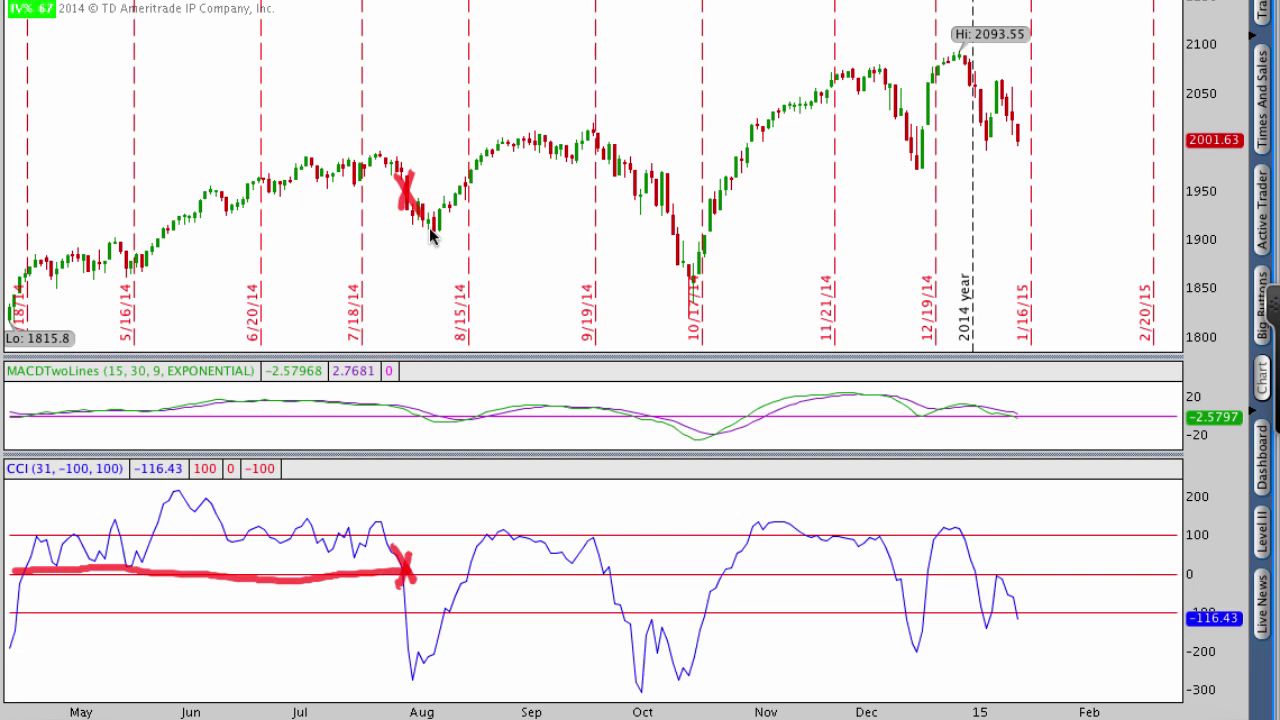
pyautogui.press('Escape')
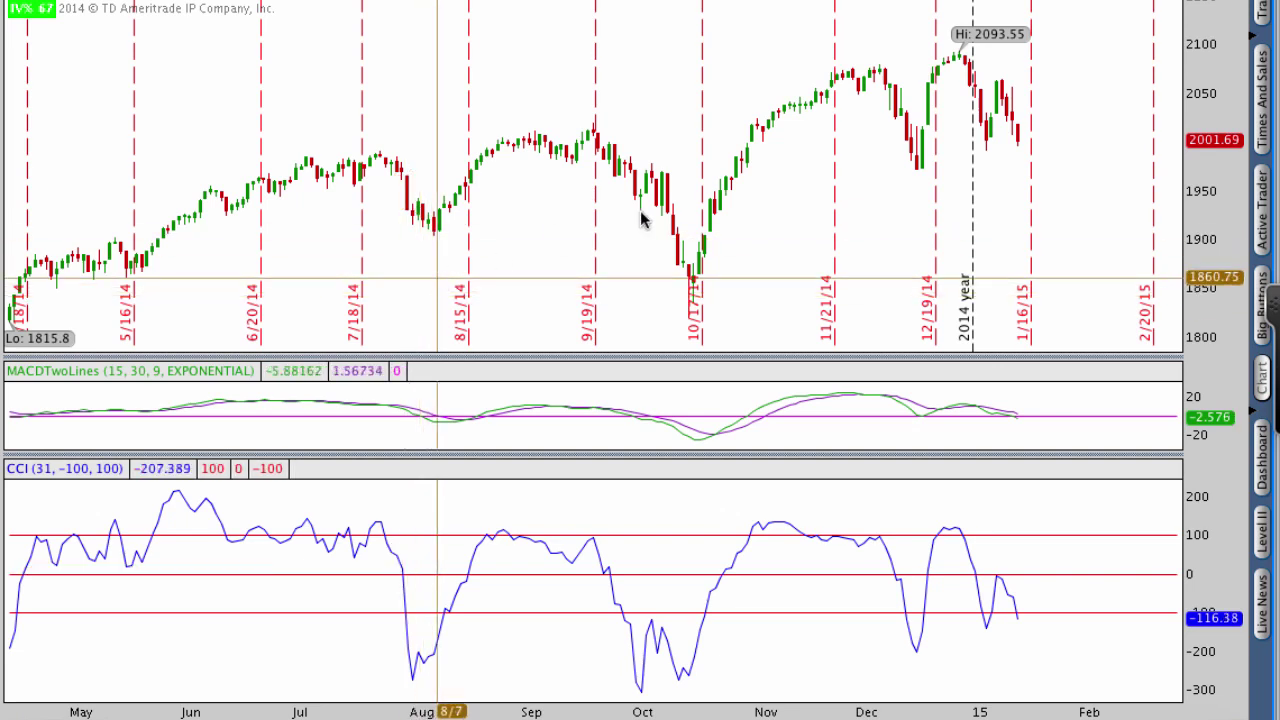
# Step: Search 'rsi' and add RSI (14, 70, 30, CLOSE, WILDERS) as a lower study, then apply and close
pyautogui.rightClick(943, 40)
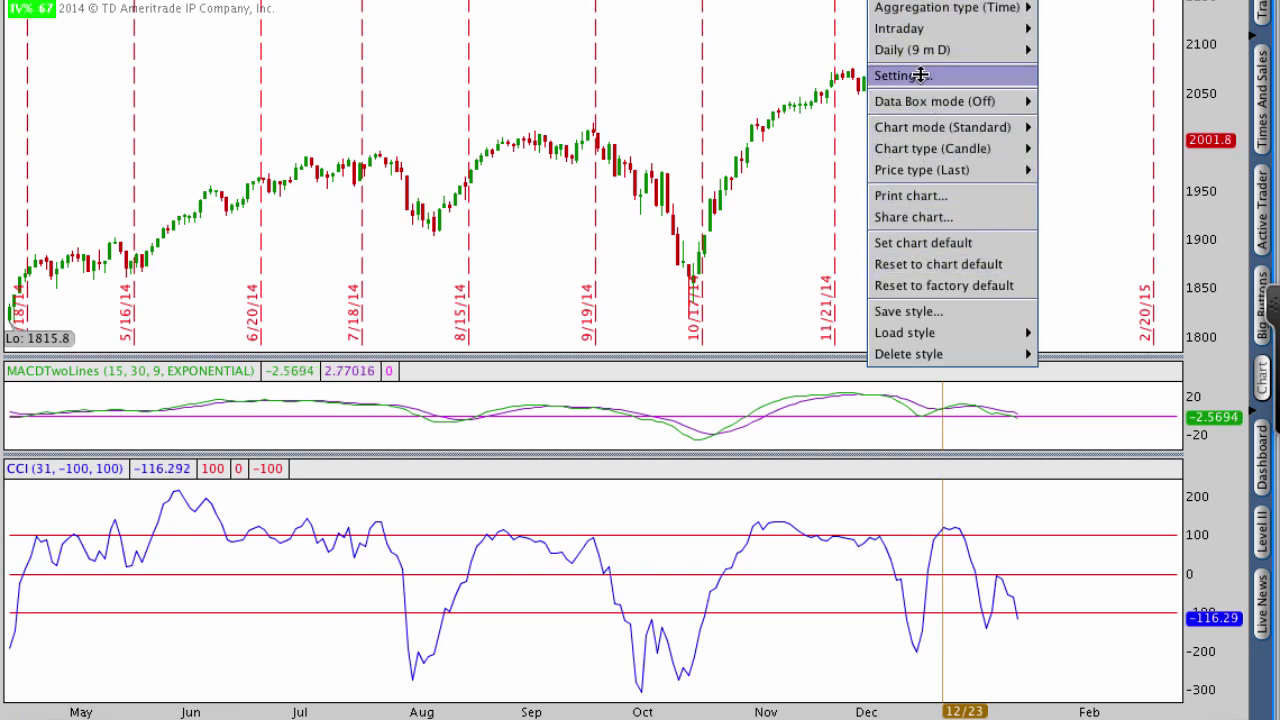
pyautogui.press('Escape')
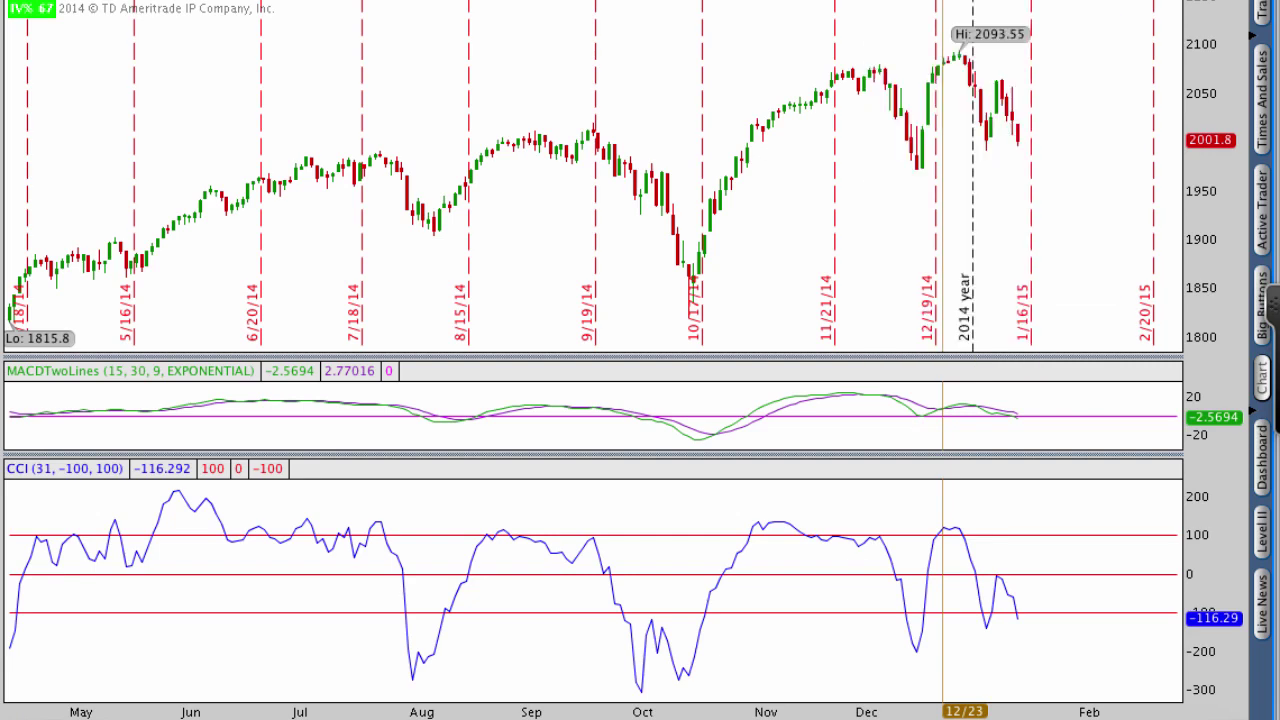
pyautogui.click(1040, 3)
pyautogui.click(1095, 32)
pyautogui.click(576, 160)
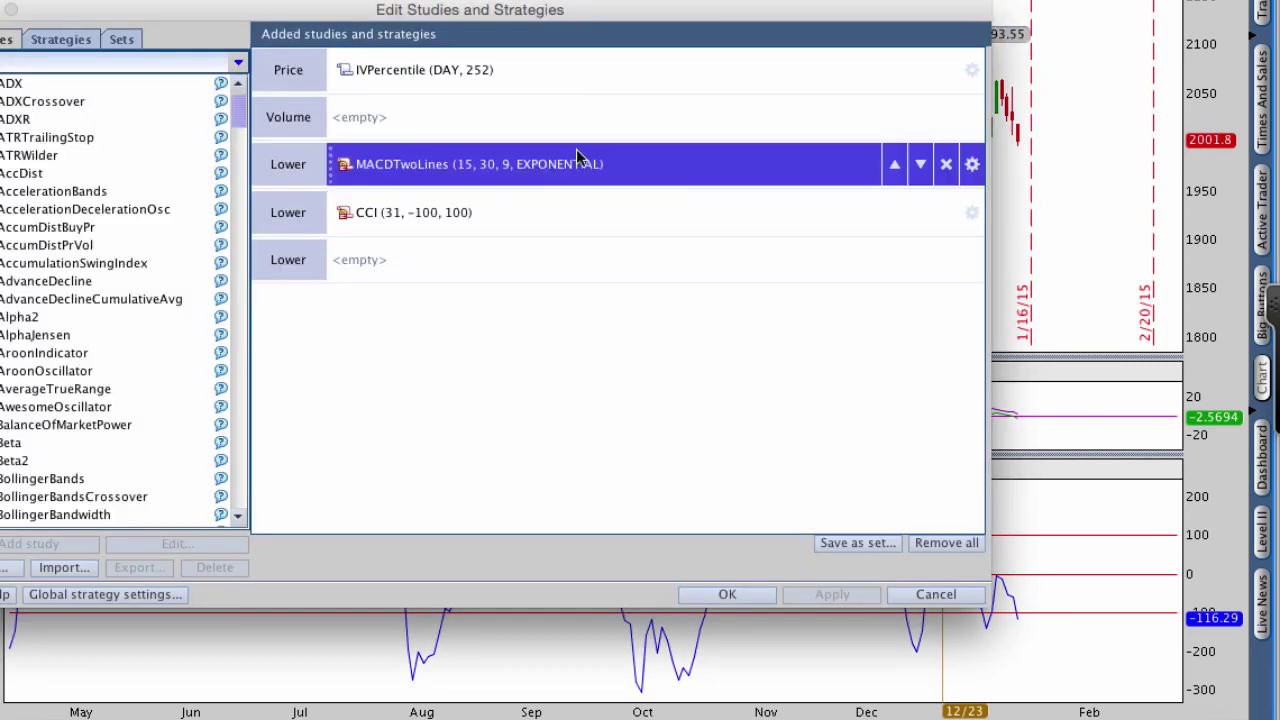
pyautogui.click(130, 62)
pyautogui.write('rsi')
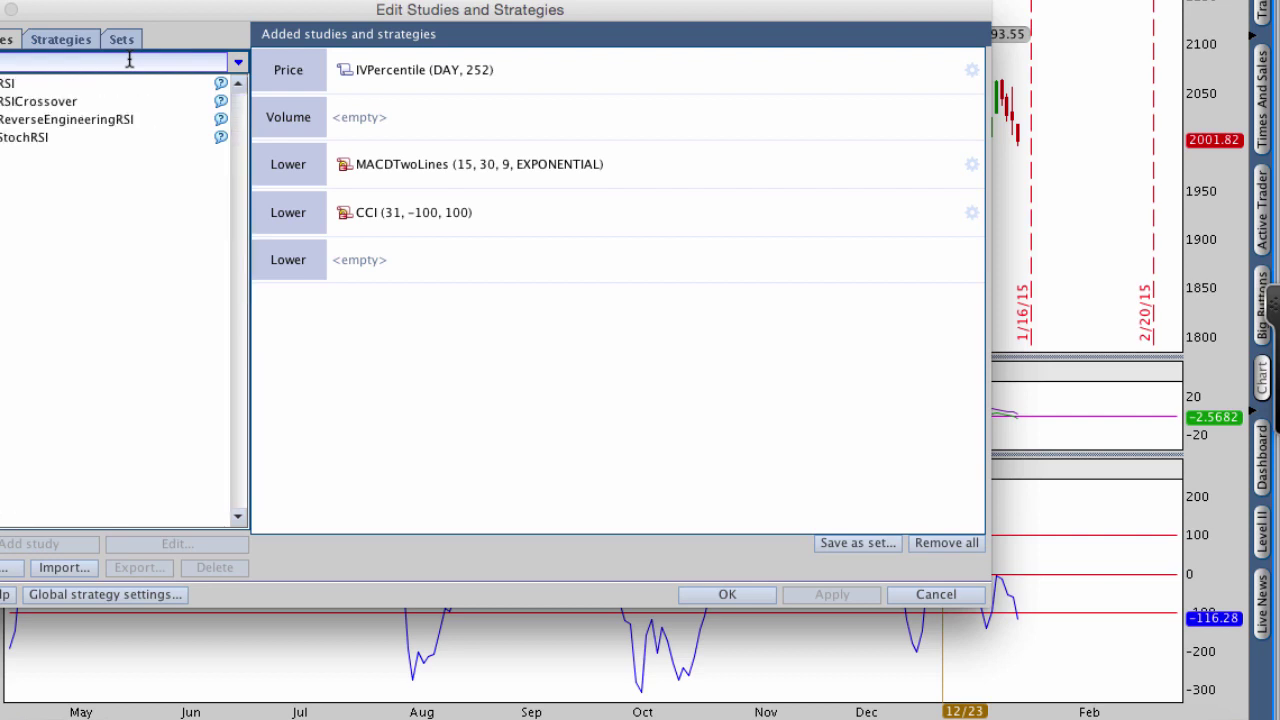
pyautogui.doubleClick(85, 88)
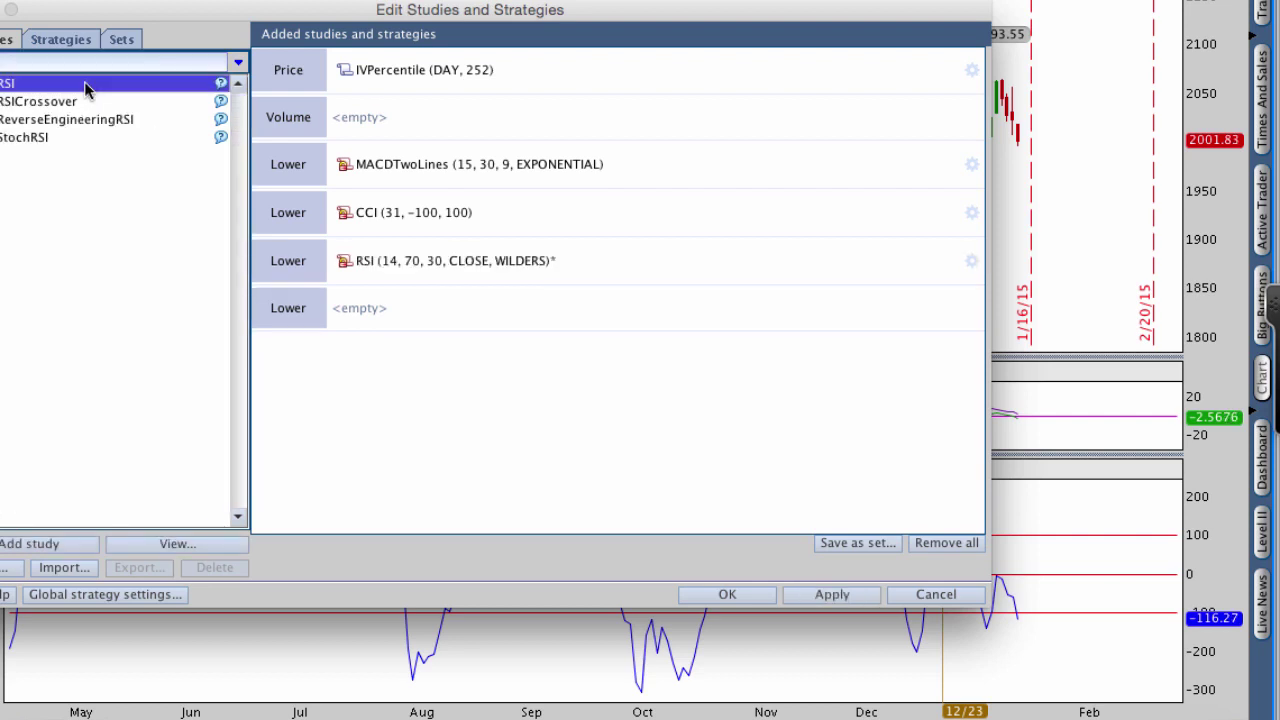
pyautogui.click(822, 595)
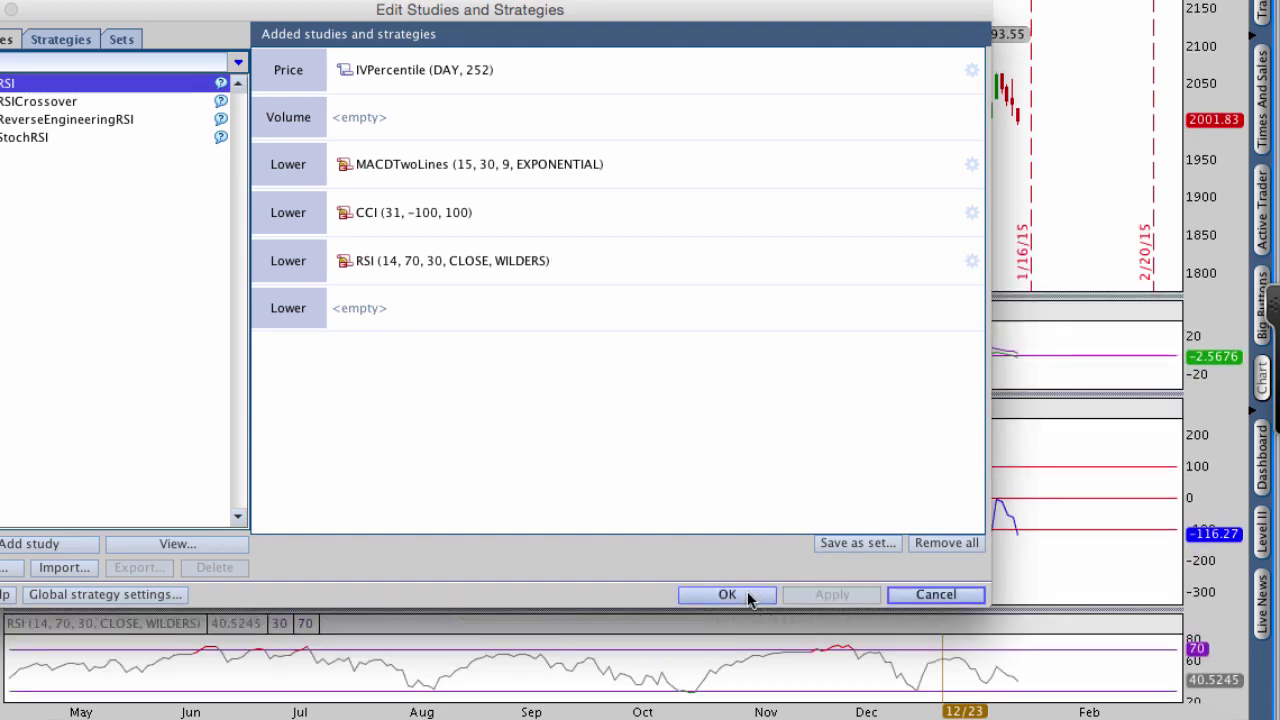
pyautogui.click(727, 595)
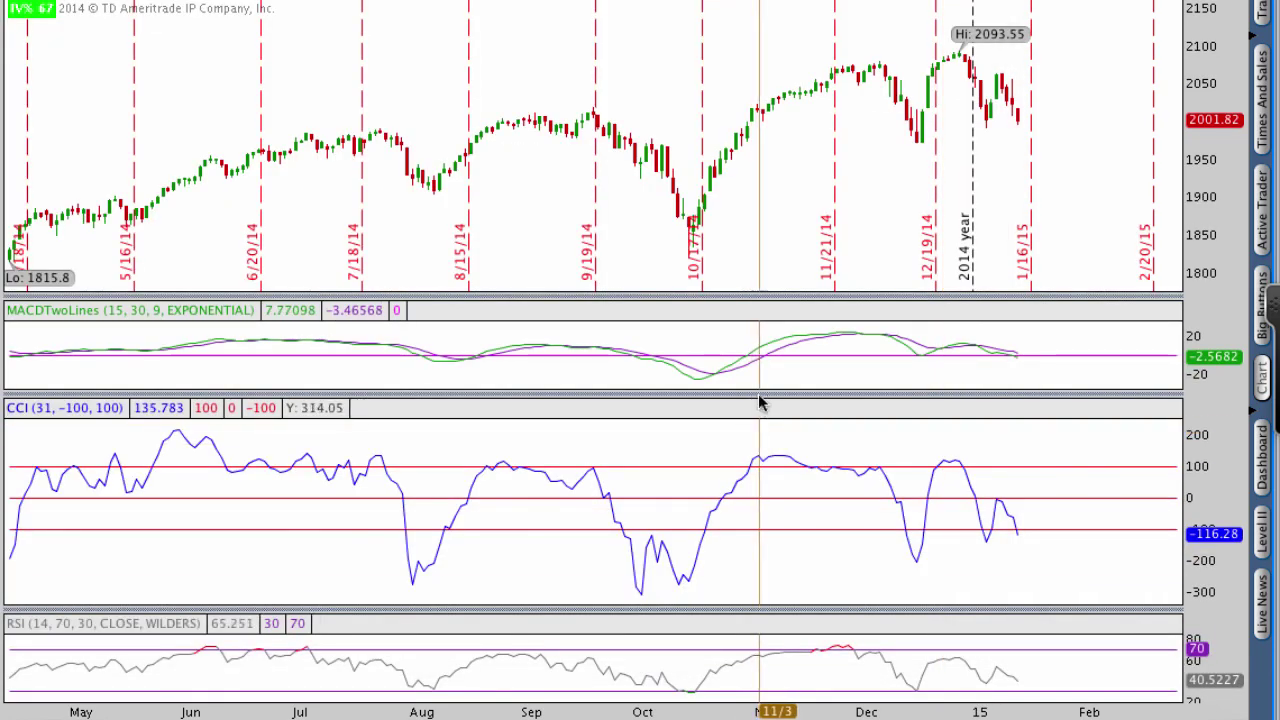
pyautogui.moveTo(786, 600); pyautogui.dragTo(793, 423)
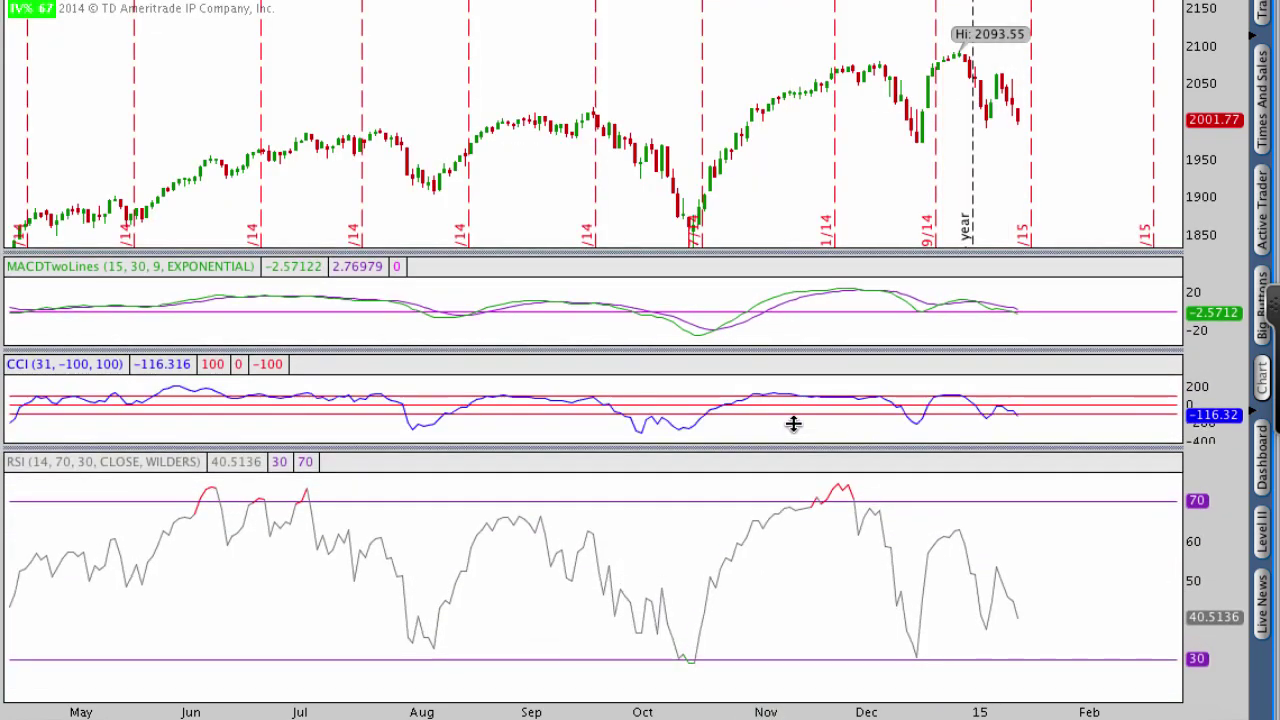
pyautogui.moveTo(766, 253); pyautogui.dragTo(766, 269)
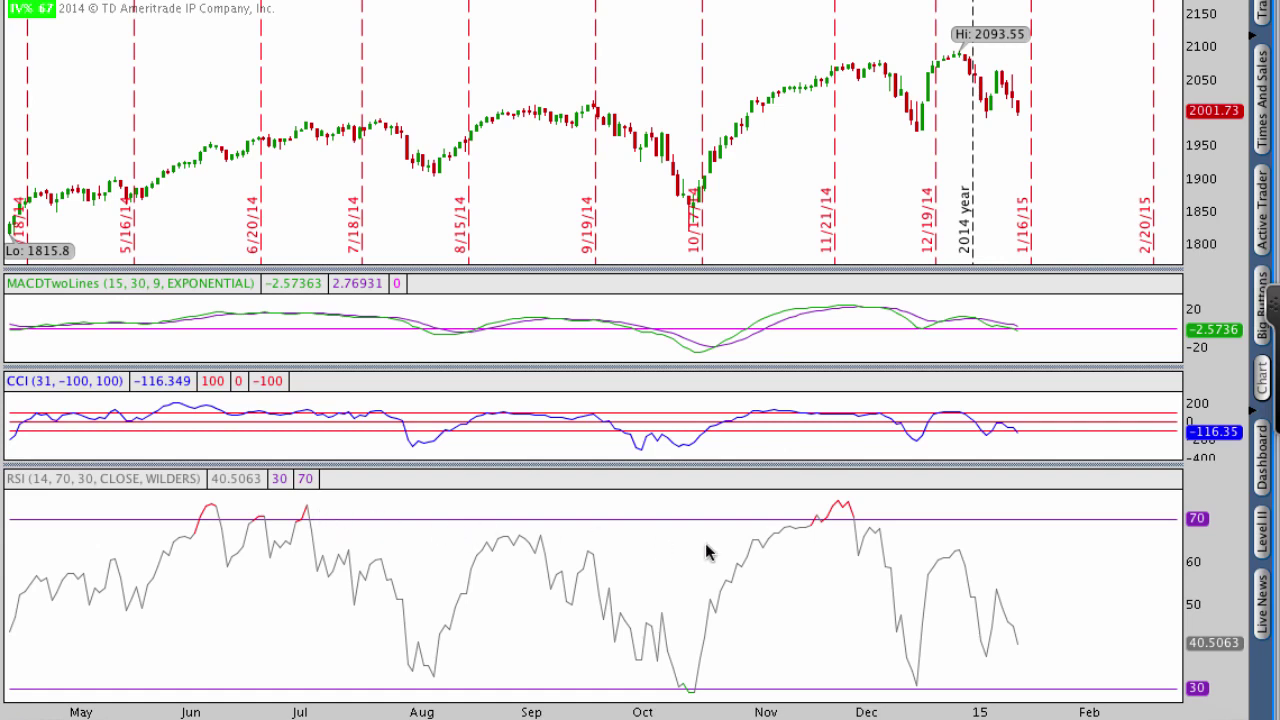
pyautogui.moveTo(1215, 502)
pyautogui.mouseDown()
pyautogui.moveTo(1166, 510)
pyautogui.moveTo(1212, 542)
pyautogui.moveTo(1205, 552)
pyautogui.mouseUp()
pyautogui.moveTo(1217, 678)
pyautogui.mouseDown()
pyautogui.moveTo(1185, 668)
pyautogui.moveTo(1220, 678)
pyautogui.mouseUp()
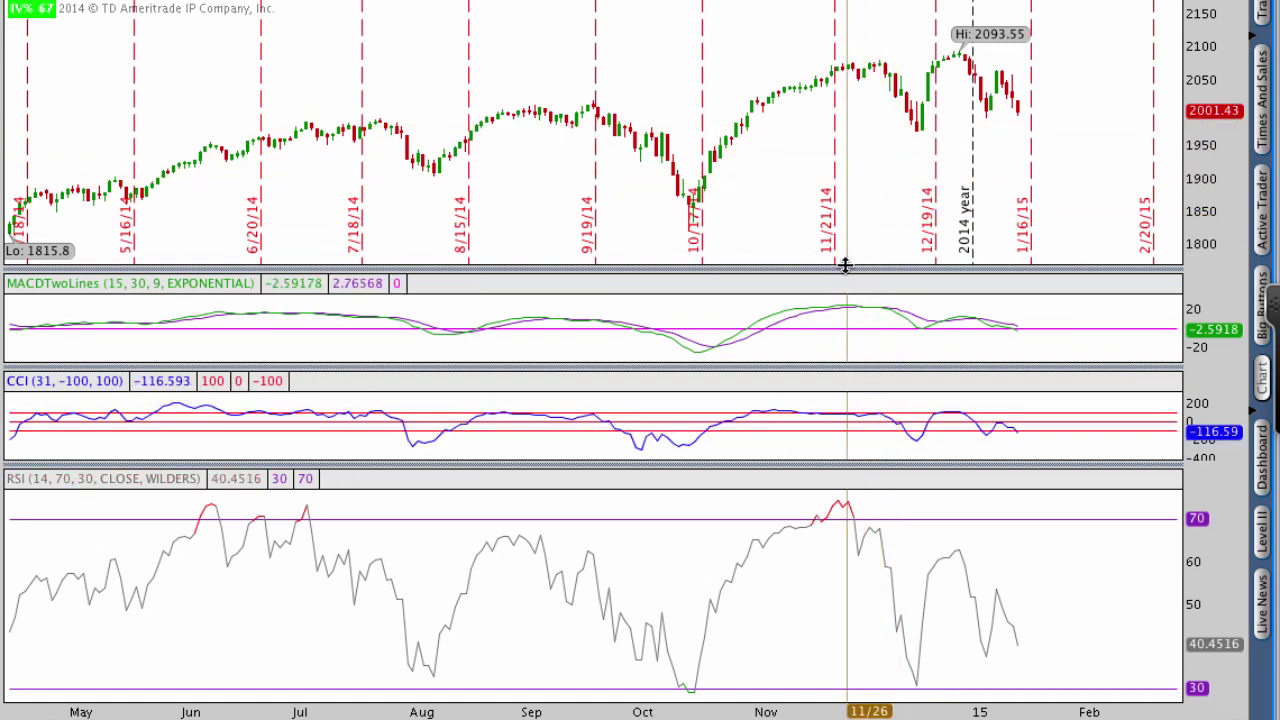
# Step: Heighten the price pane and link the October RSI low near 30 to the 10/17 price low, then clear
pyautogui.moveTo(845, 265); pyautogui.dragTo(851, 321)
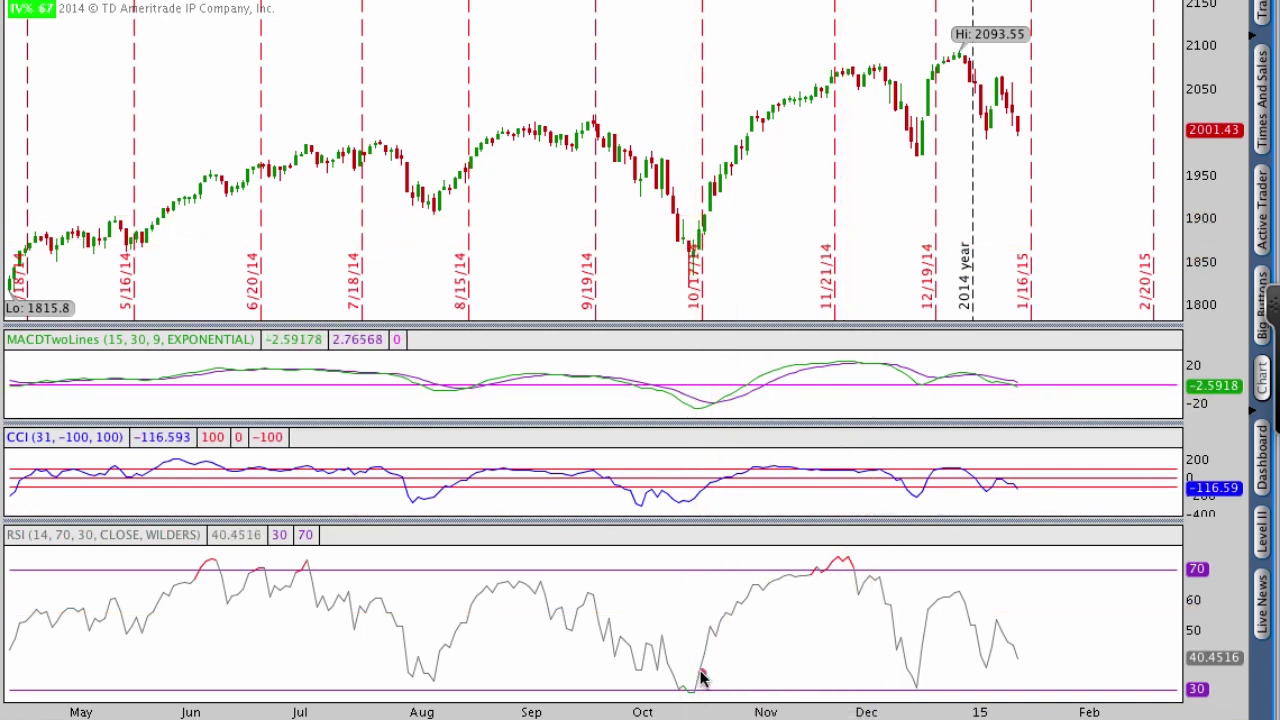
pyautogui.moveTo(700, 678)
pyautogui.mouseDown()
pyautogui.moveTo(658, 684)
pyautogui.moveTo(684, 708)
pyautogui.moveTo(712, 685)
pyautogui.mouseUp()
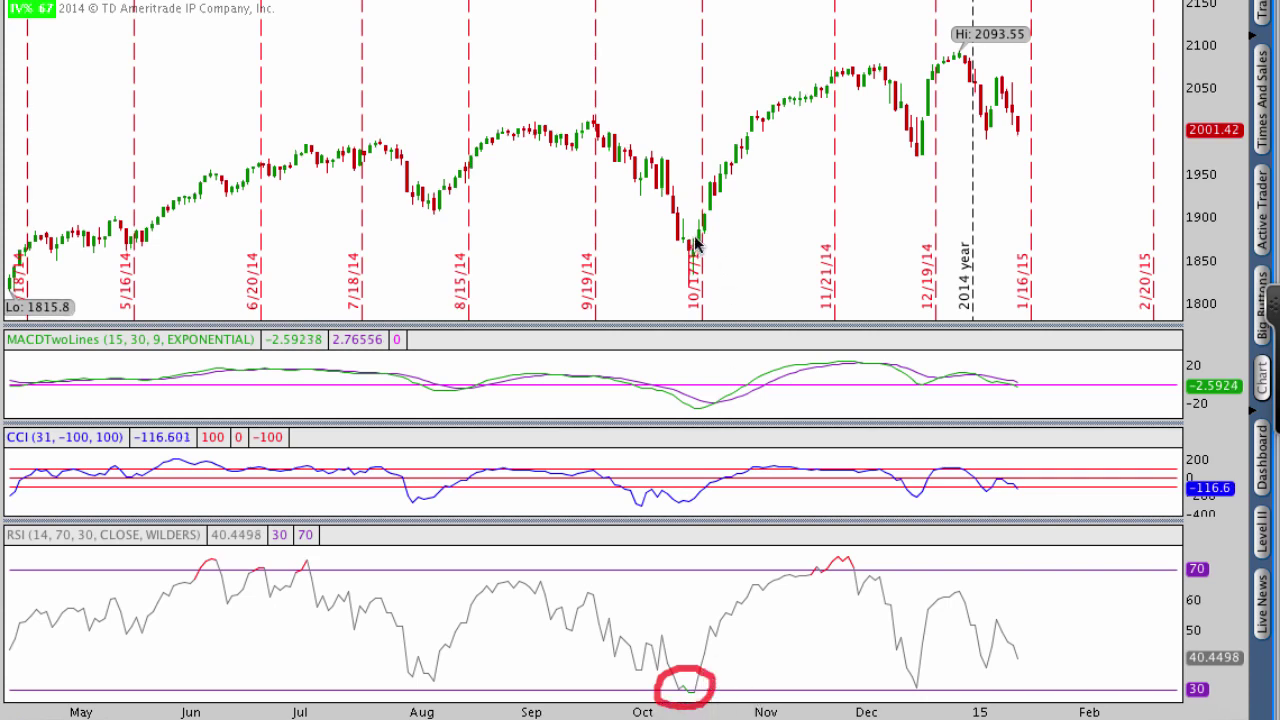
pyautogui.moveTo(697, 233)
pyautogui.mouseDown()
pyautogui.moveTo(666, 258)
pyautogui.moveTo(700, 286)
pyautogui.moveTo(710, 241)
pyautogui.mouseUp()
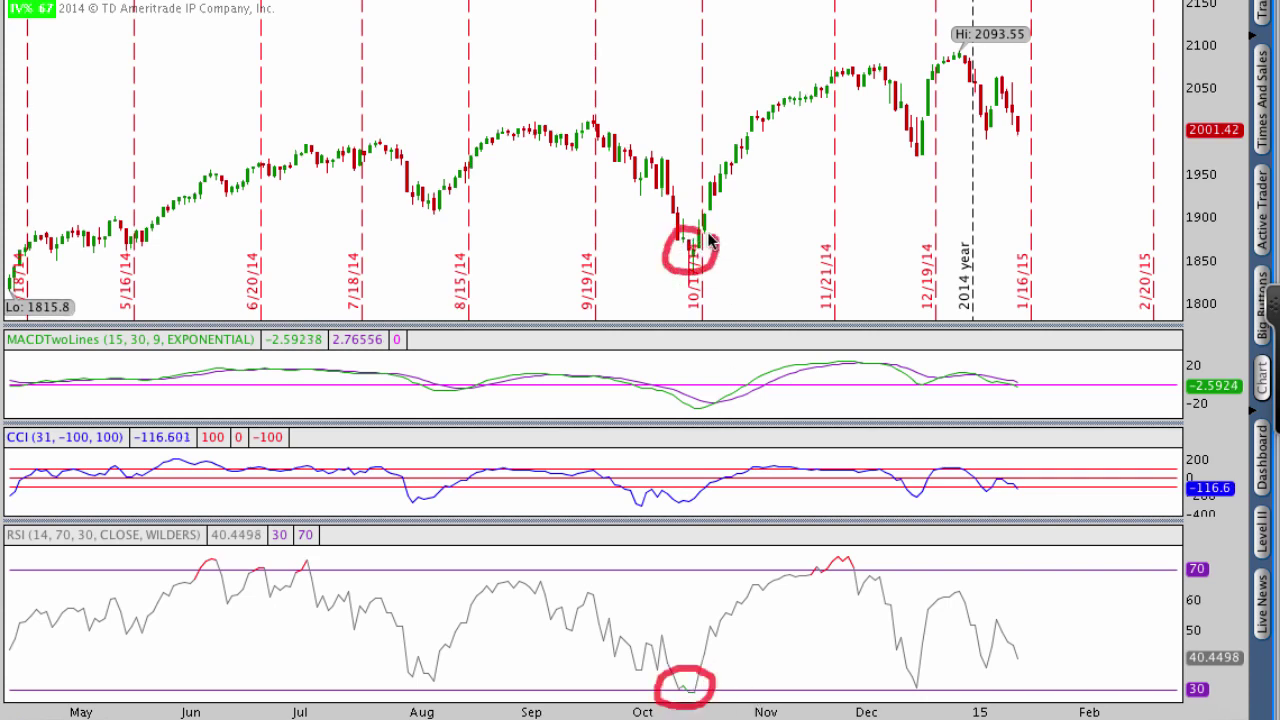
pyautogui.moveTo(686, 675)
pyautogui.mouseDown()
pyautogui.moveTo(680, 290)
pyautogui.moveTo(710, 292)
pyautogui.mouseUp()
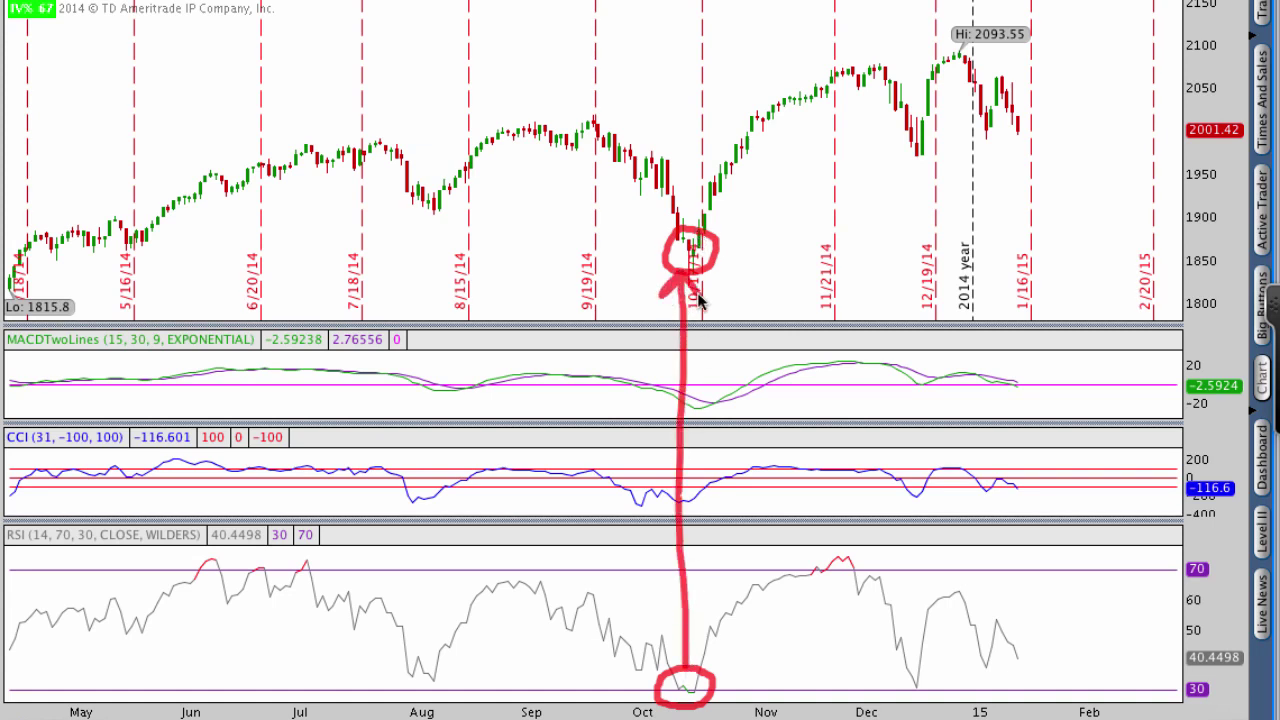
pyautogui.press('Escape')
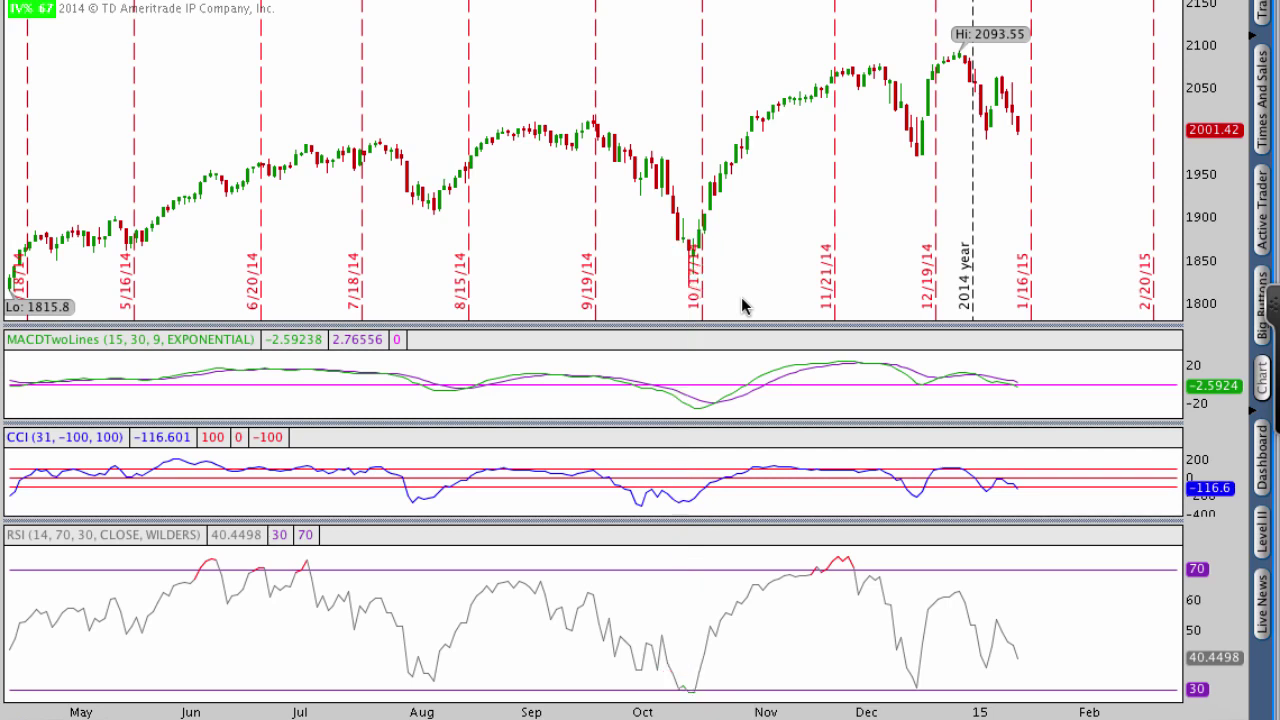
# Step: Mark the late-November RSI peak above 70 and the matching price peak, then clear the marks
pyautogui.moveTo(843, 557)
pyautogui.mouseDown()
pyautogui.moveTo(834, 546)
pyautogui.moveTo(811, 580)
pyautogui.moveTo(864, 578)
pyautogui.moveTo(840, 541)
pyautogui.mouseUp()
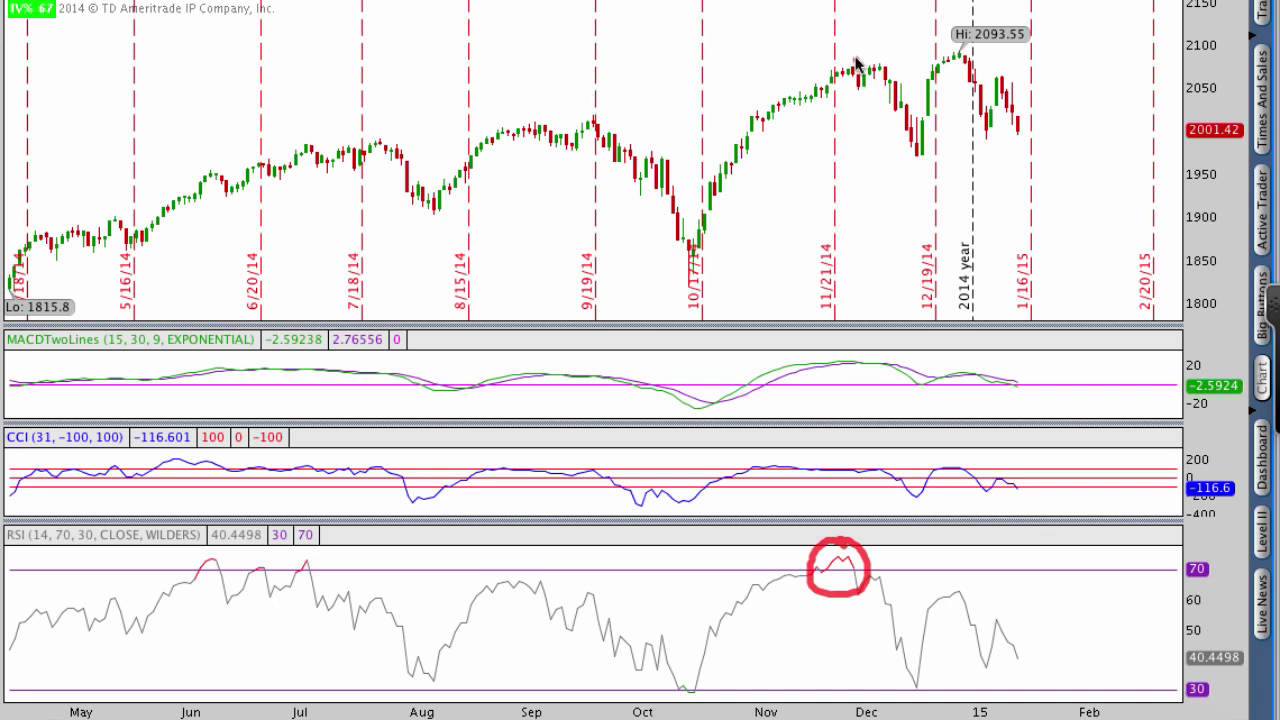
pyautogui.moveTo(829, 71)
pyautogui.mouseDown()
pyautogui.moveTo(842, 96)
pyautogui.moveTo(886, 84)
pyautogui.moveTo(850, 66)
pyautogui.moveTo(916, 166)
pyautogui.mouseUp()
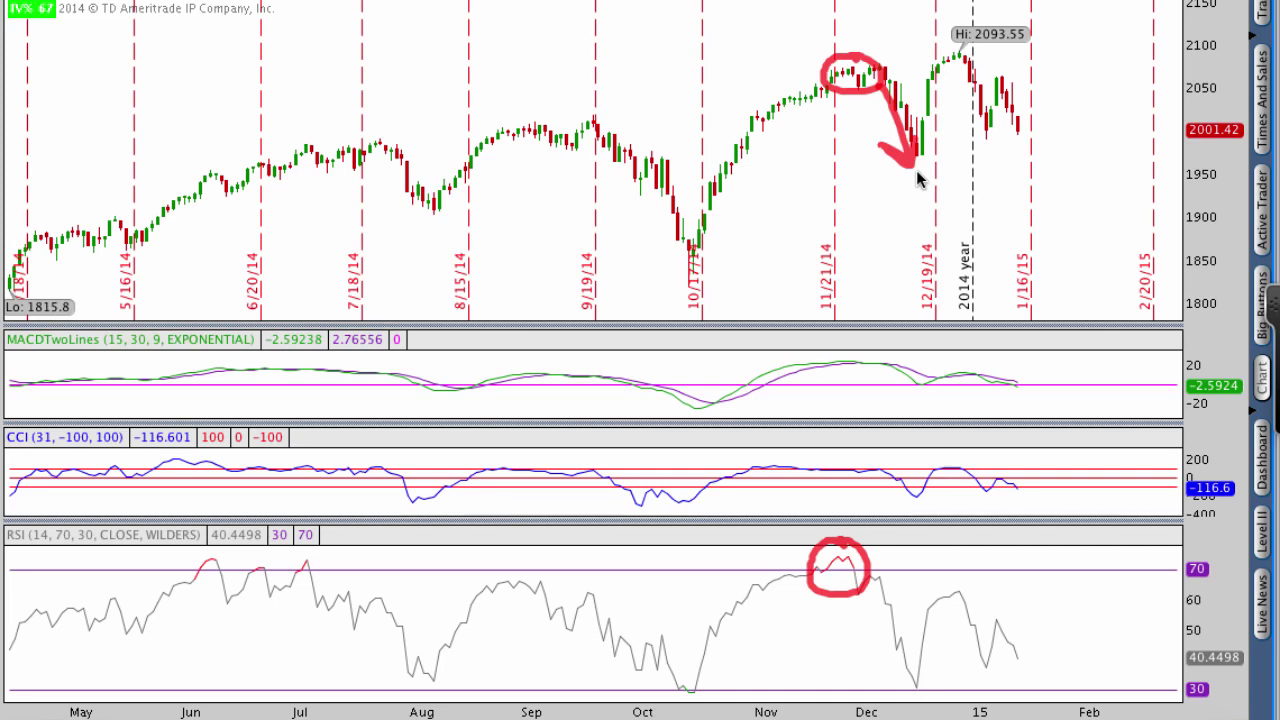
pyautogui.press('Escape')
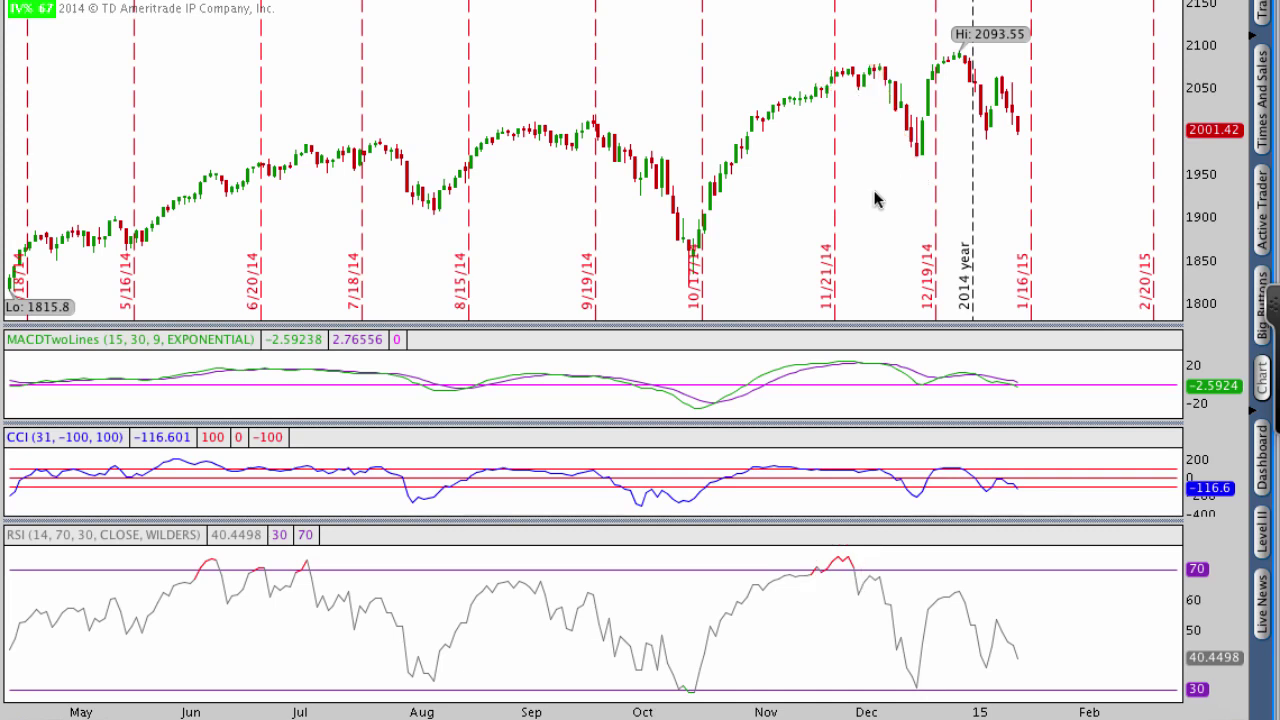
# Step: Circle the June–July RSI peaks and run-up, August dip, October low and December highs, then clear them
pyautogui.moveTo(318, 545)
pyautogui.mouseDown()
pyautogui.moveTo(217, 547)
pyautogui.moveTo(177, 563)
pyautogui.moveTo(207, 591)
pyautogui.moveTo(314, 594)
pyautogui.moveTo(329, 551)
pyautogui.moveTo(309, 543)
pyautogui.mouseUp()
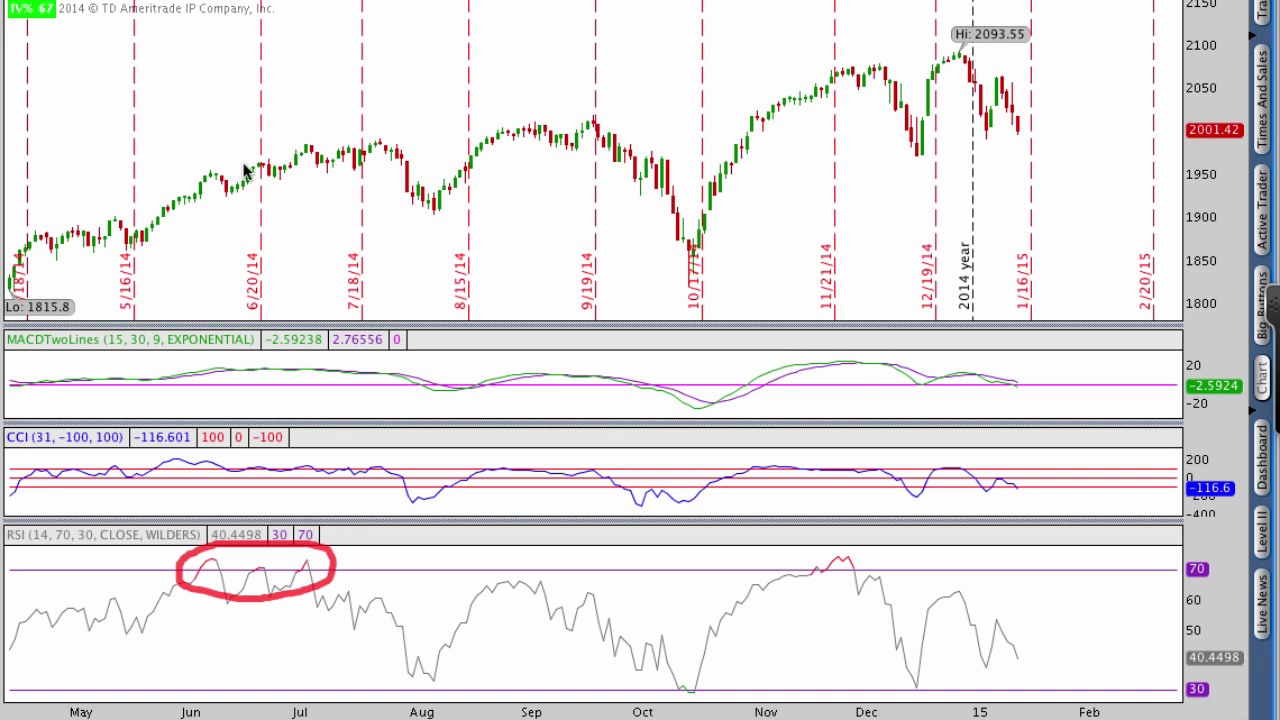
pyautogui.moveTo(244, 163)
pyautogui.mouseDown()
pyautogui.moveTo(215, 162)
pyautogui.moveTo(196, 192)
pyautogui.moveTo(297, 190)
pyautogui.moveTo(367, 148)
pyautogui.moveTo(218, 155)
pyautogui.mouseUp()
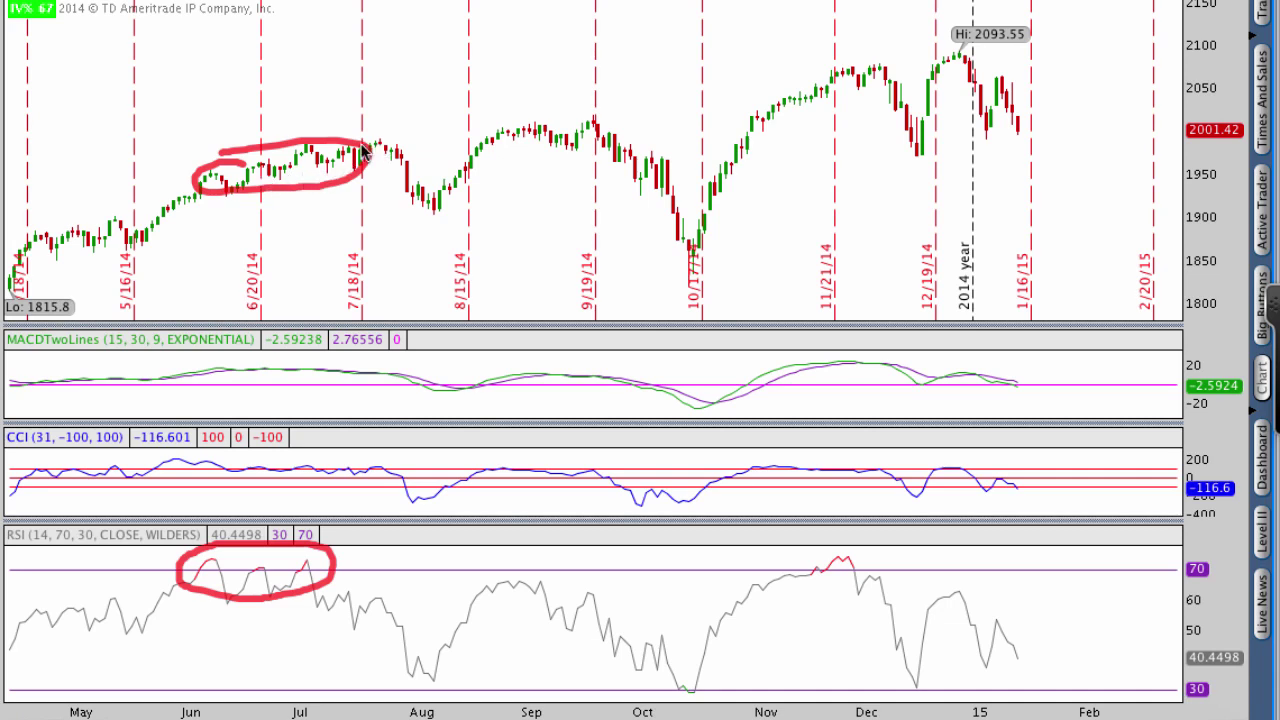
pyautogui.moveTo(367, 150)
pyautogui.mouseDown()
pyautogui.moveTo(432, 205)
pyautogui.moveTo(405, 197)
pyautogui.moveTo(437, 192)
pyautogui.moveTo(441, 208)
pyautogui.mouseUp()
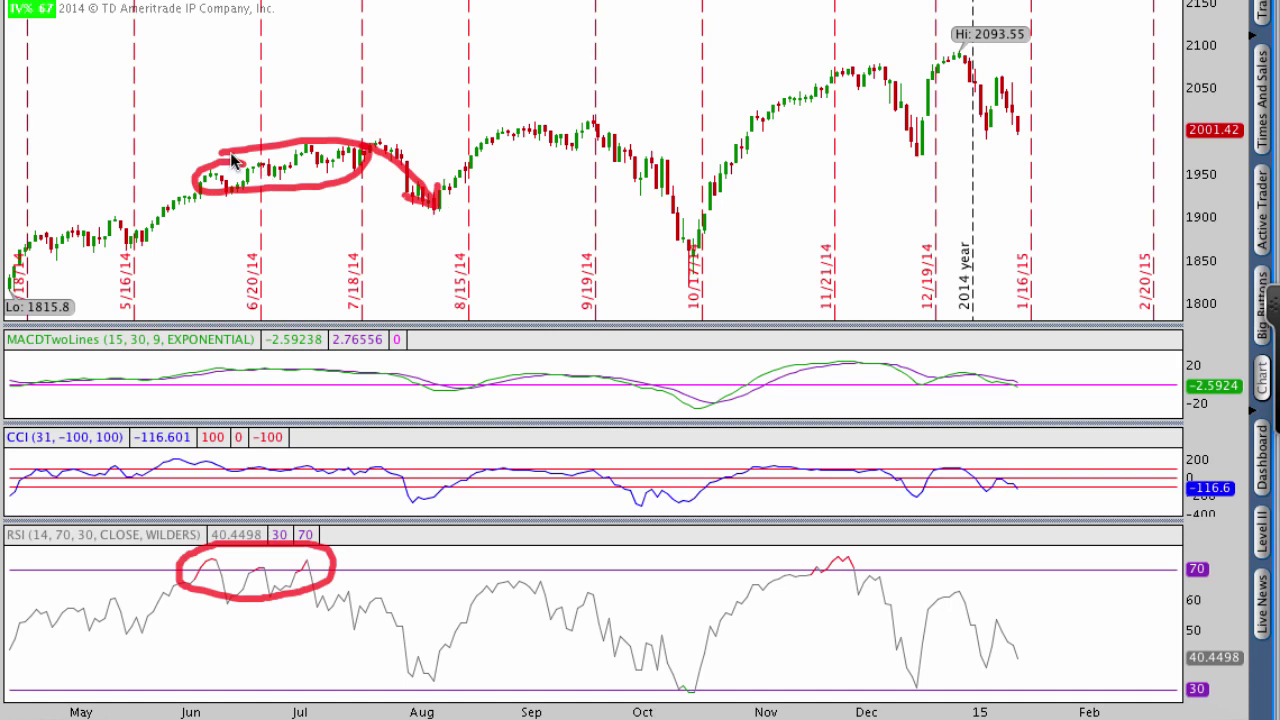
pyautogui.moveTo(700, 244)
pyautogui.mouseDown()
pyautogui.moveTo(686, 230)
pyautogui.moveTo(671, 268)
pyautogui.moveTo(692, 230)
pyautogui.mouseUp()
pyautogui.moveTo(867, 65)
pyautogui.mouseDown()
pyautogui.moveTo(866, 100)
pyautogui.moveTo(858, 64)
pyautogui.mouseUp()
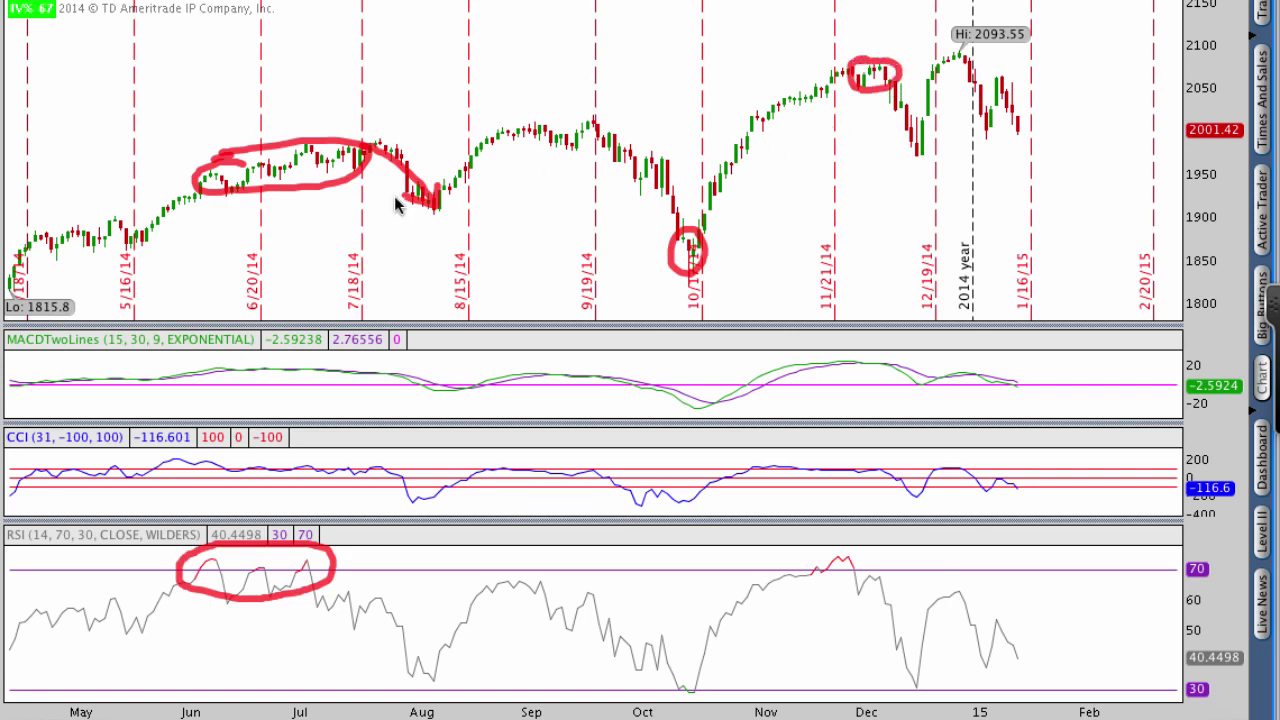
pyautogui.press('Escape')
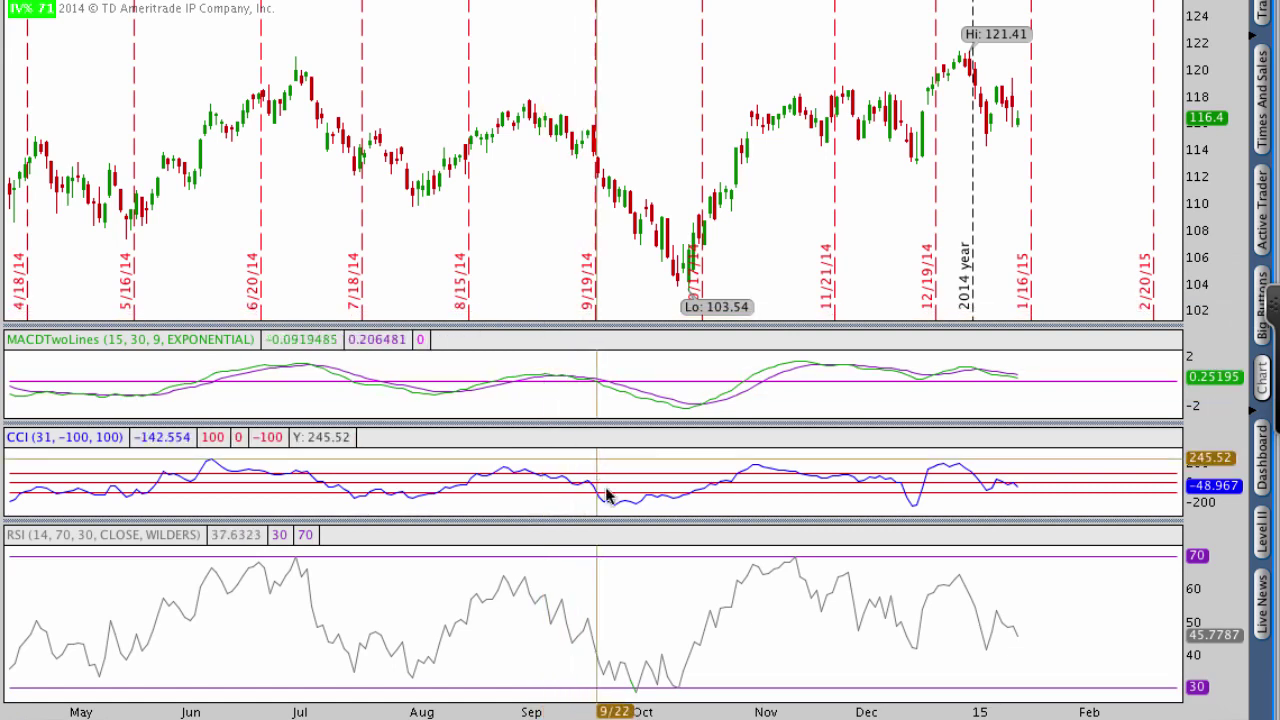
# Step: Make the CCI and MACD panes taller, then trace the CCI's wave with a red freehand curve
pyautogui.moveTo(611, 526); pyautogui.dragTo(620, 571)
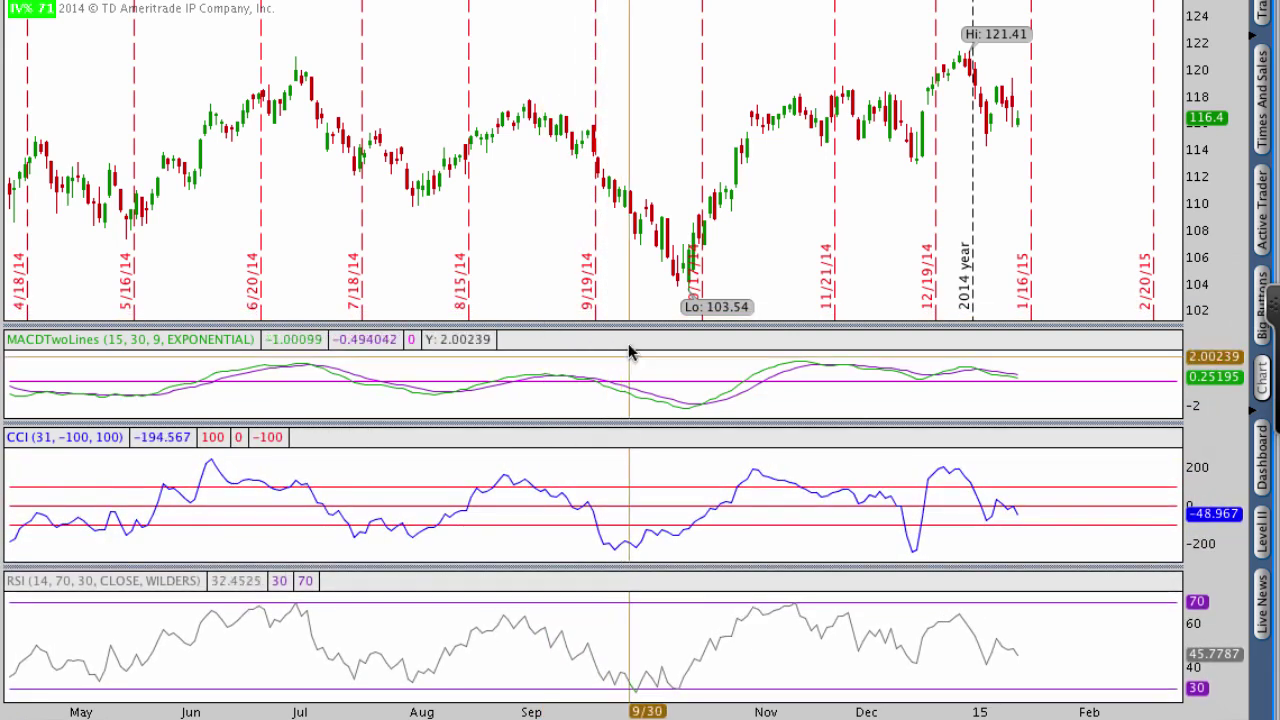
pyautogui.moveTo(630, 320); pyautogui.dragTo(620, 278)
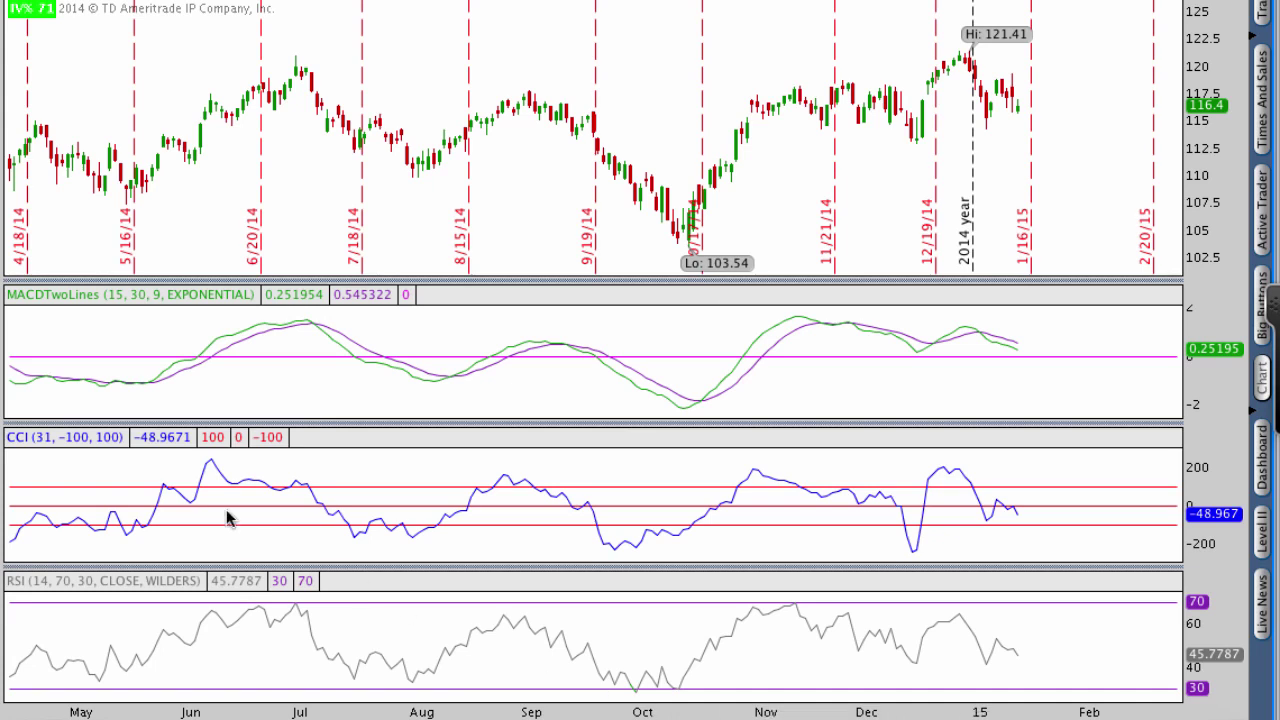
pyautogui.moveTo(22, 530)
pyautogui.mouseDown()
pyautogui.moveTo(323, 497)
pyautogui.moveTo(594, 520)
pyautogui.moveTo(866, 500)
pyautogui.moveTo(909, 540)
pyautogui.mouseUp()
pyautogui.moveTo(16, 667)
pyautogui.mouseDown()
pyautogui.moveTo(48, 670)
pyautogui.moveTo(202, 616)
pyautogui.moveTo(380, 672)
pyautogui.moveTo(514, 632)
pyautogui.moveTo(623, 680)
pyautogui.moveTo(760, 643)
pyautogui.moveTo(911, 657)
pyautogui.mouseUp()
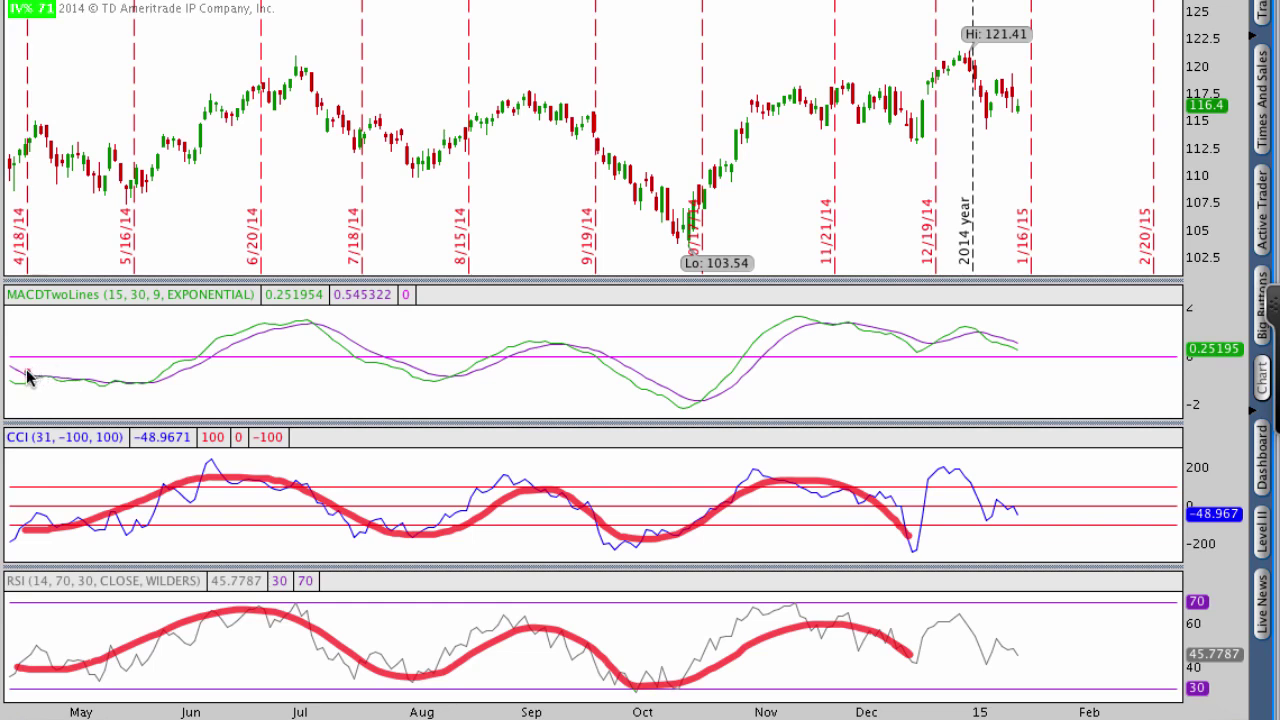
pyautogui.moveTo(24, 372)
pyautogui.mouseDown()
pyautogui.moveTo(530, 362)
pyautogui.moveTo(643, 400)
pyautogui.moveTo(794, 357)
pyautogui.moveTo(901, 363)
pyautogui.mouseUp()
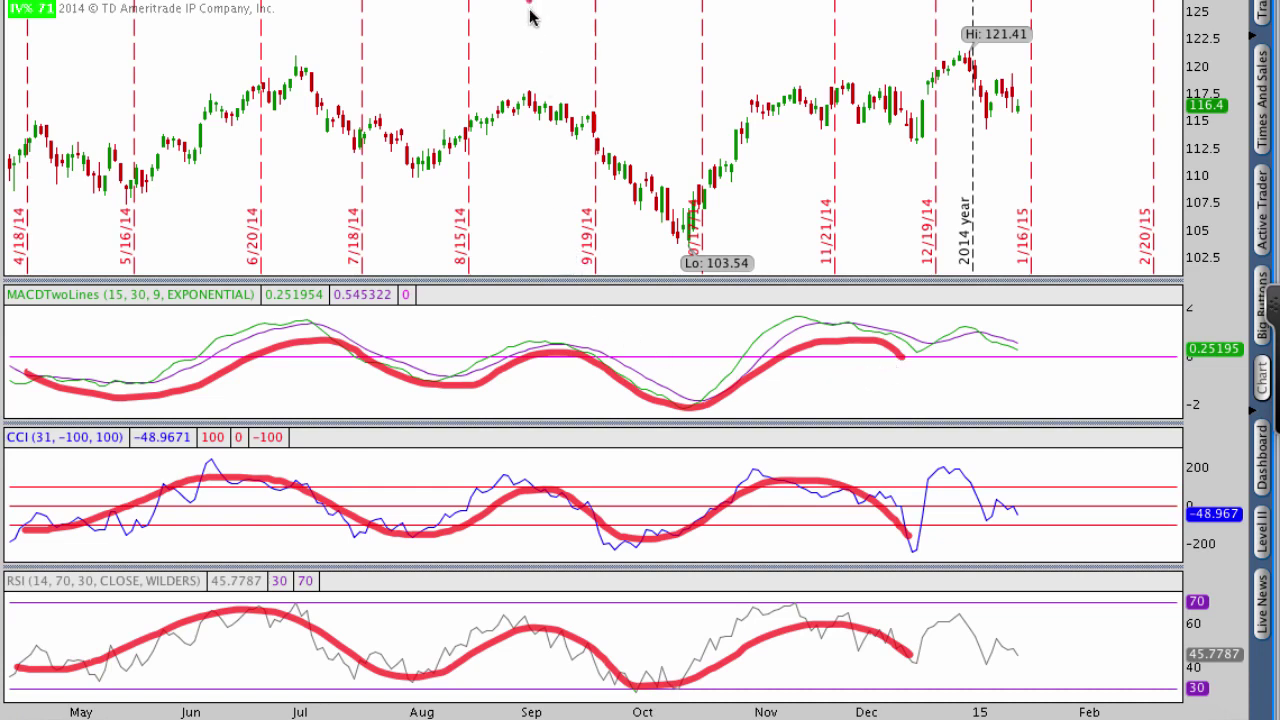
pyautogui.moveTo(530, 12)
pyautogui.mouseDown()
pyautogui.moveTo(557, 394)
pyautogui.moveTo(533, 712)
pyautogui.mouseUp()
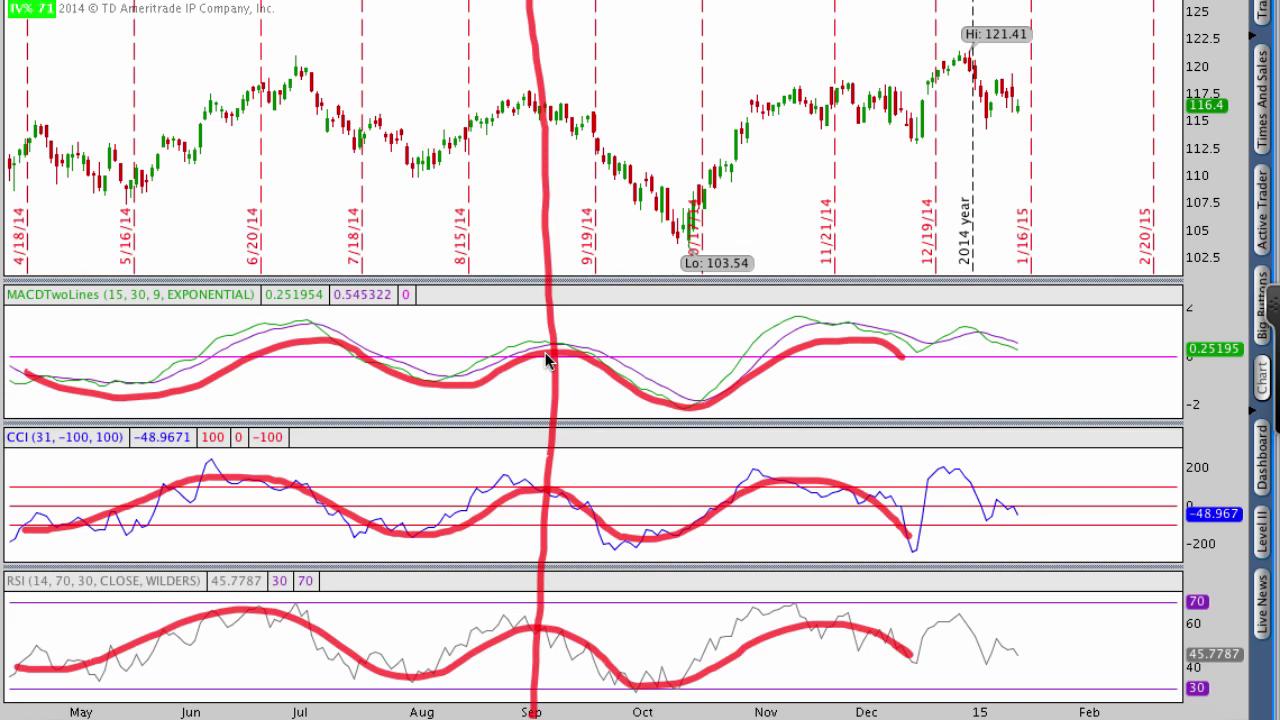
pyautogui.press('Escape')
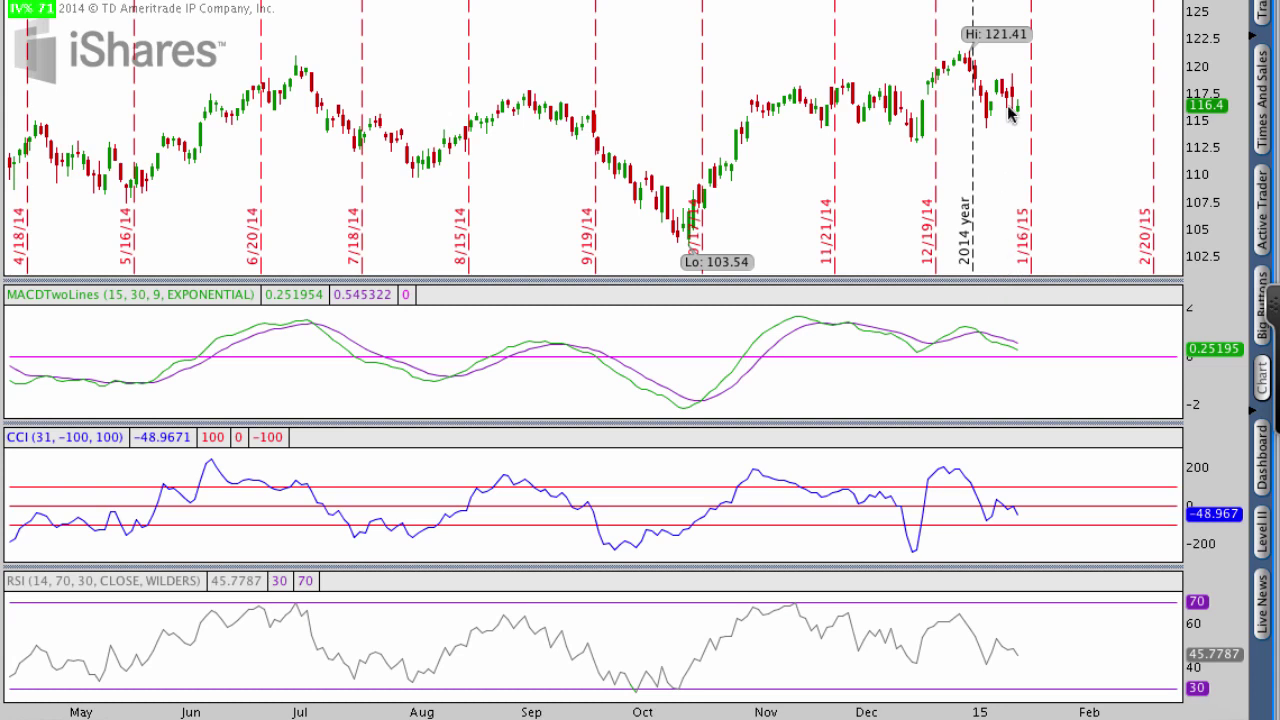
pyautogui.moveTo(926, 104)
pyautogui.mouseDown()
pyautogui.moveTo(955, 57)
pyautogui.moveTo(1000, 78)
pyautogui.moveTo(1010, 100)
pyautogui.moveTo(1015, 82)
pyautogui.mouseUp()
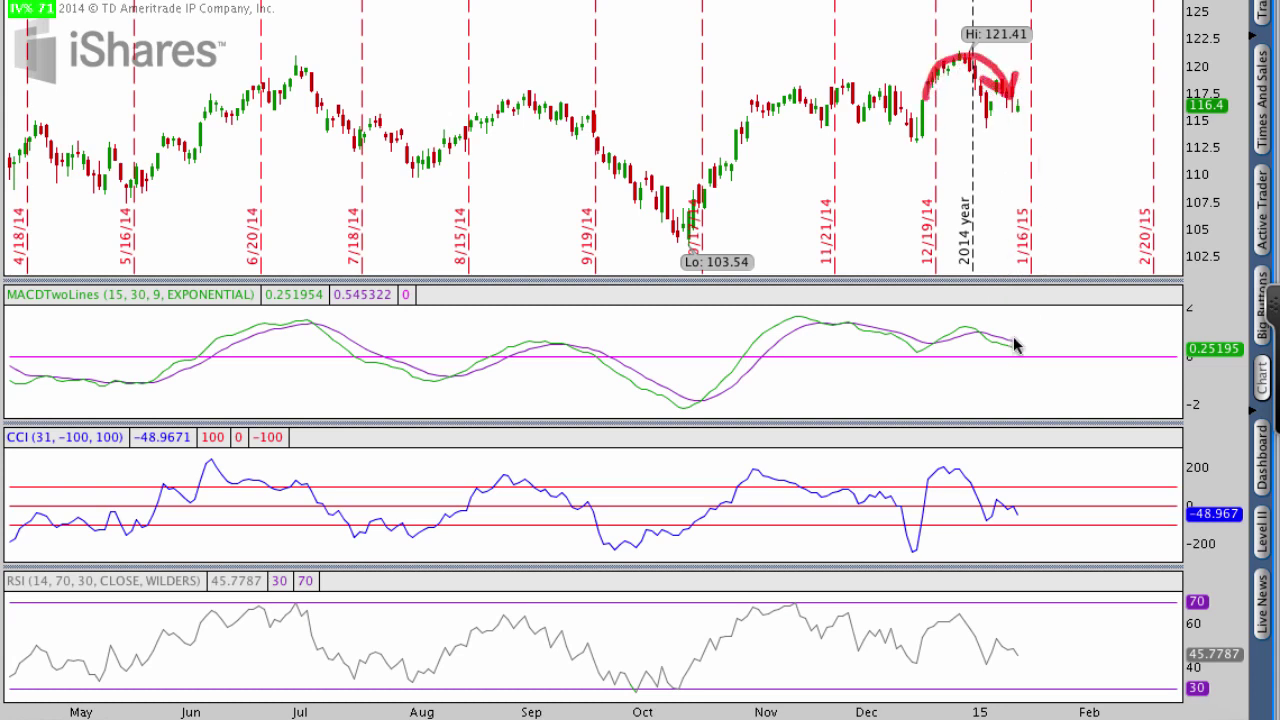
pyautogui.moveTo(979, 328); pyautogui.dragTo(1012, 356)
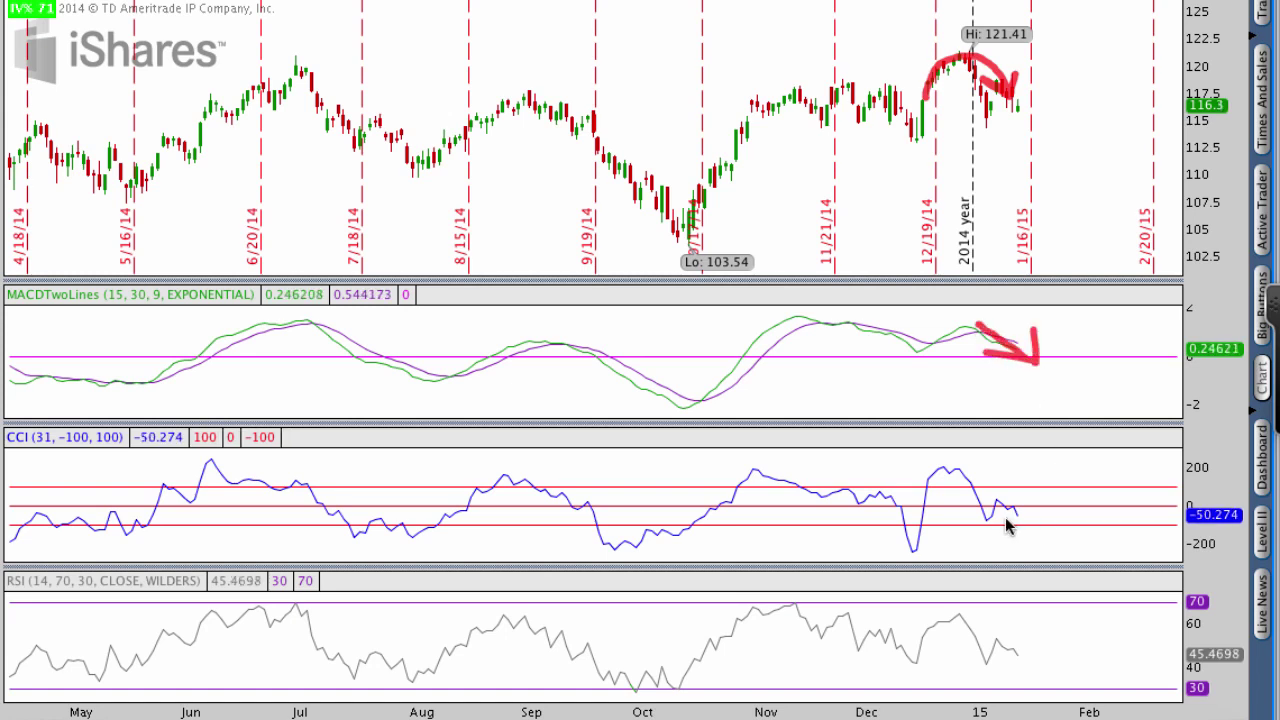
pyautogui.moveTo(1012, 514); pyautogui.dragTo(1018, 520)
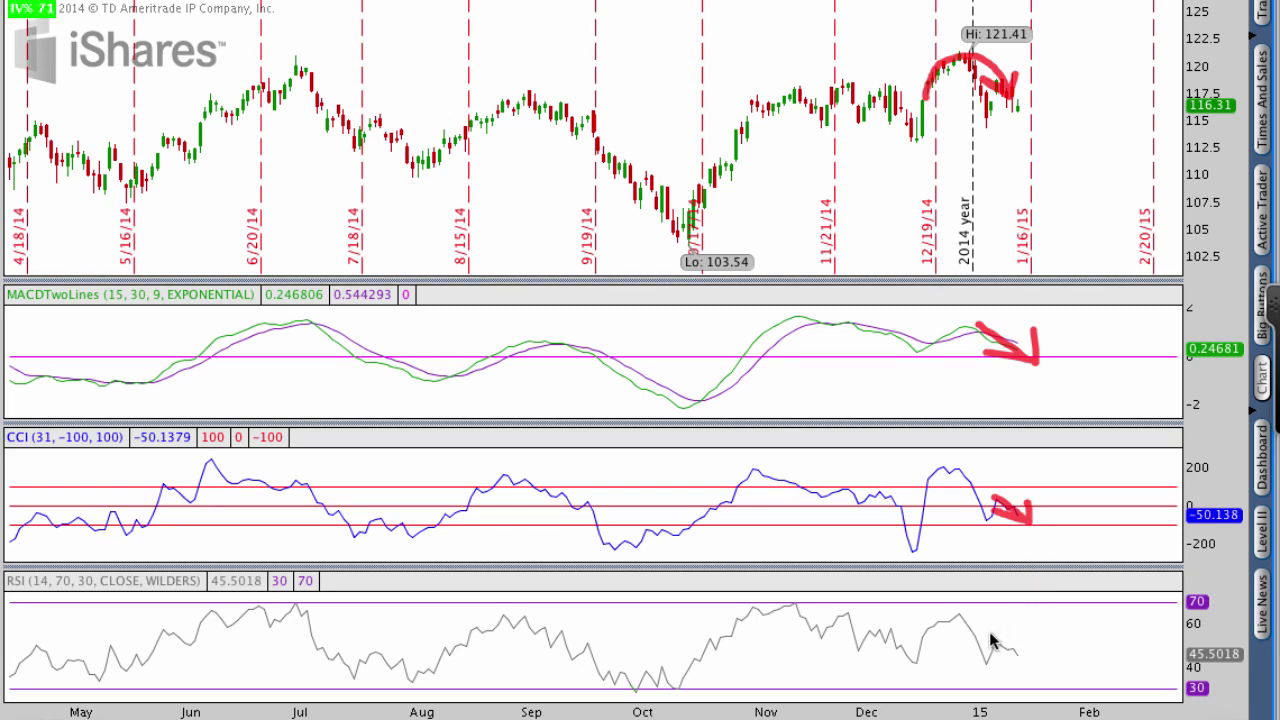
pyautogui.moveTo(988, 640)
pyautogui.mouseDown()
pyautogui.moveTo(1024, 658)
pyautogui.moveTo(1008, 650)
pyautogui.moveTo(1024, 655)
pyautogui.moveTo(1022, 637)
pyautogui.mouseUp()
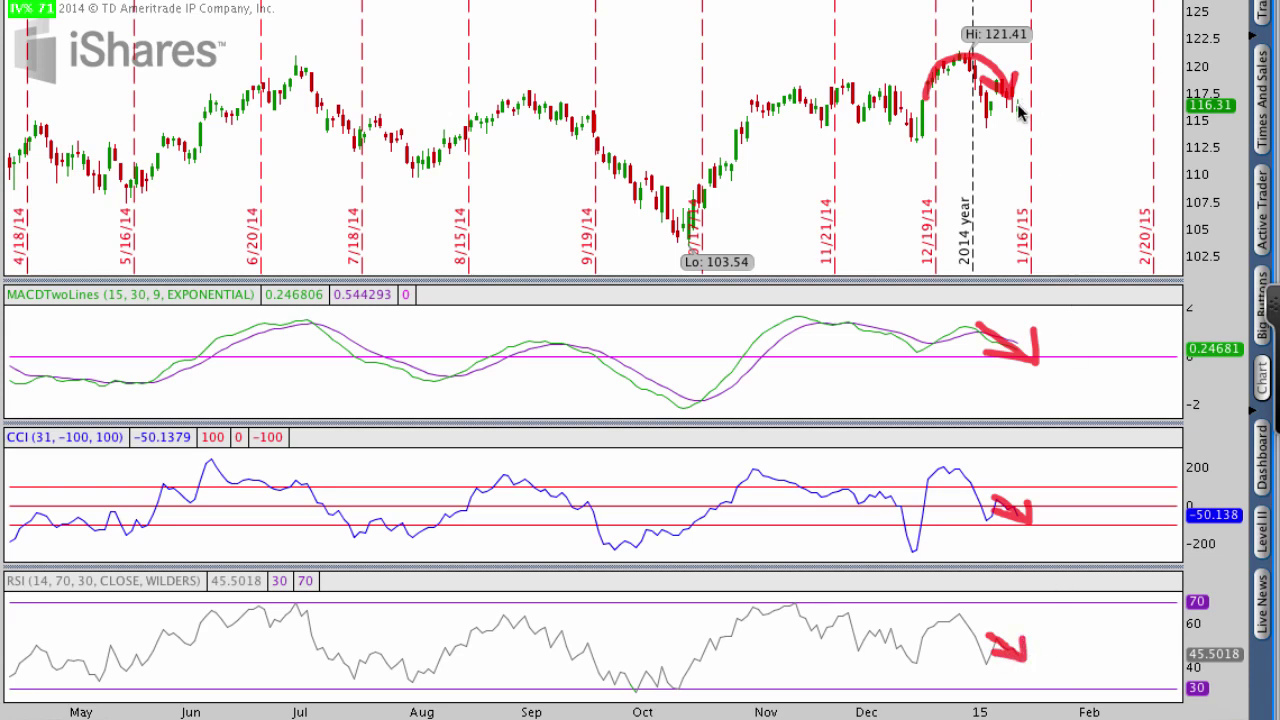
pyautogui.moveTo(1012, 102)
pyautogui.mouseDown()
pyautogui.moveTo(1028, 143)
pyautogui.moveTo(1046, 120)
pyautogui.mouseUp()
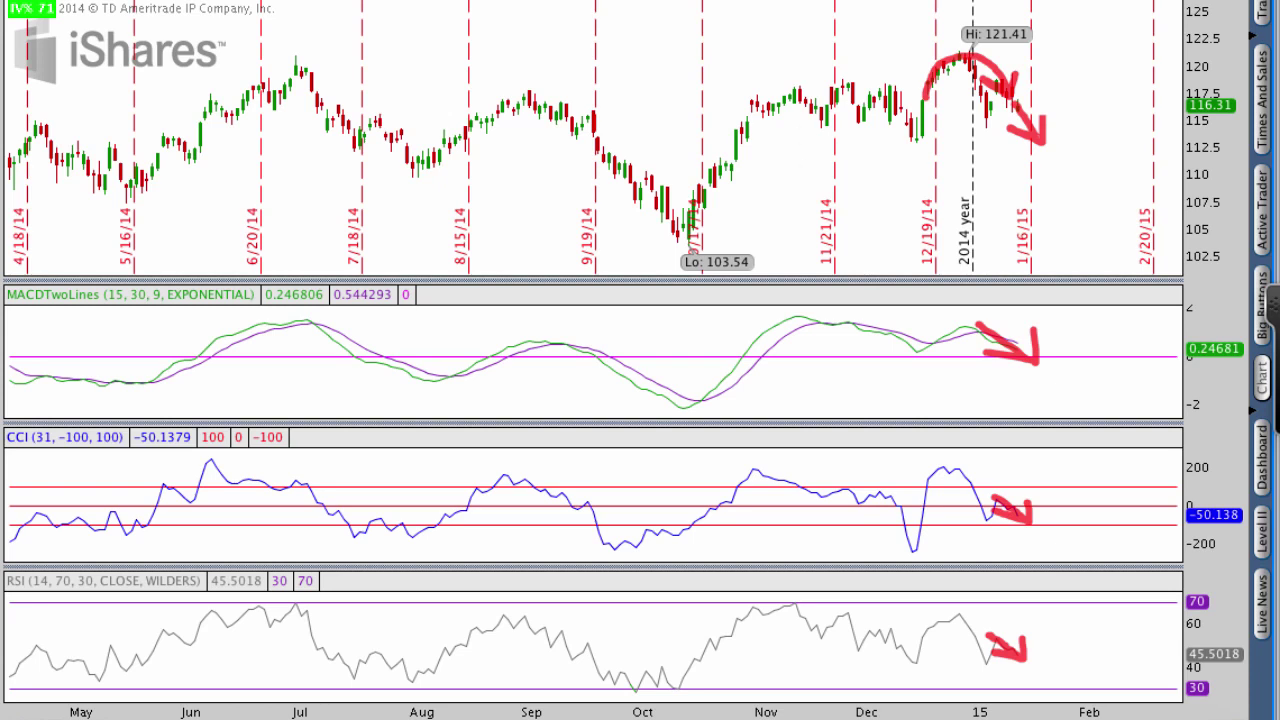
pyautogui.press('Escape')
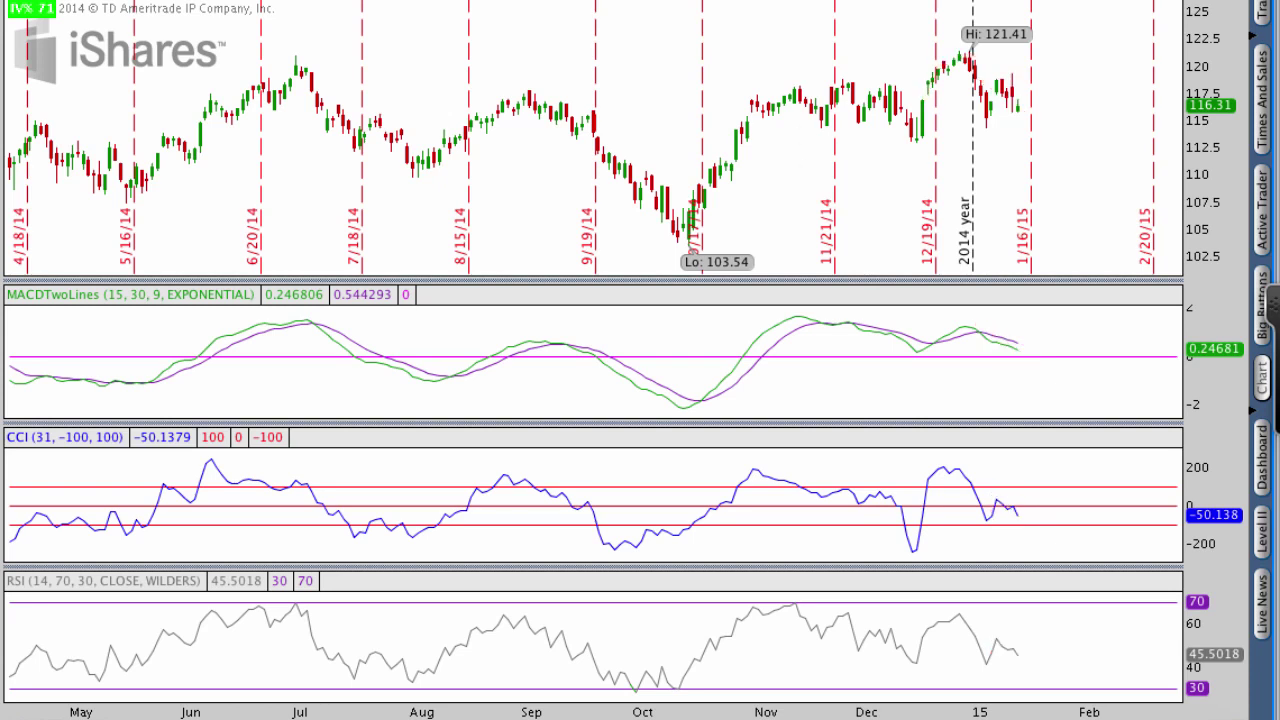